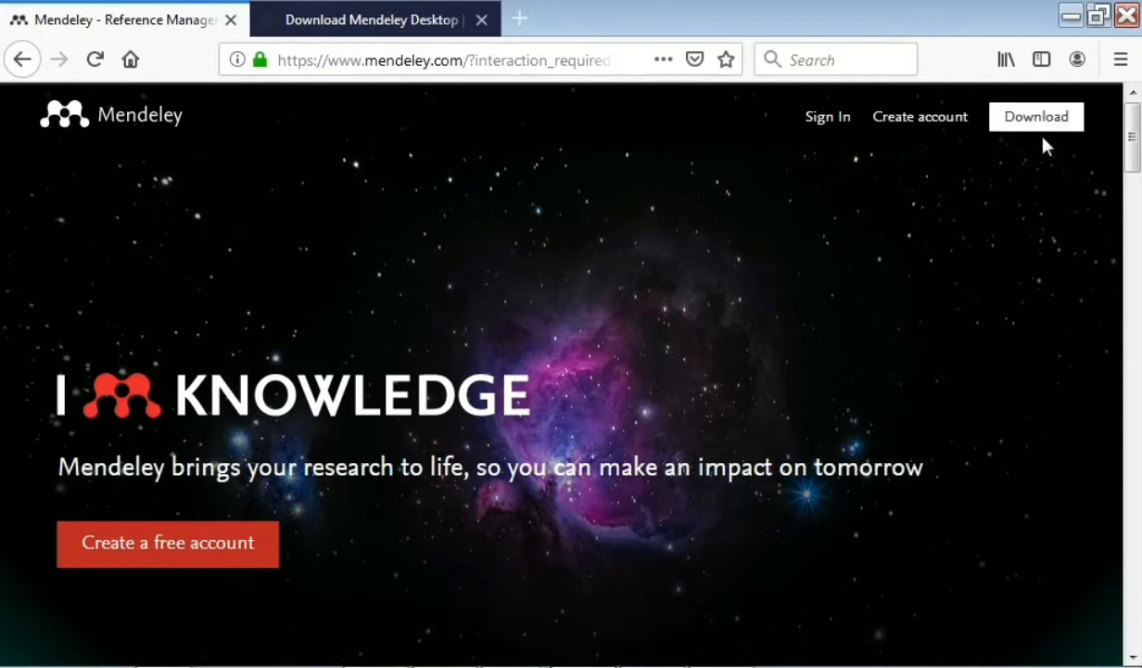
Step: Switch Firefox to the 'Download Mendeley Desktop' tab to get the Windows download
left_click(394, 16)
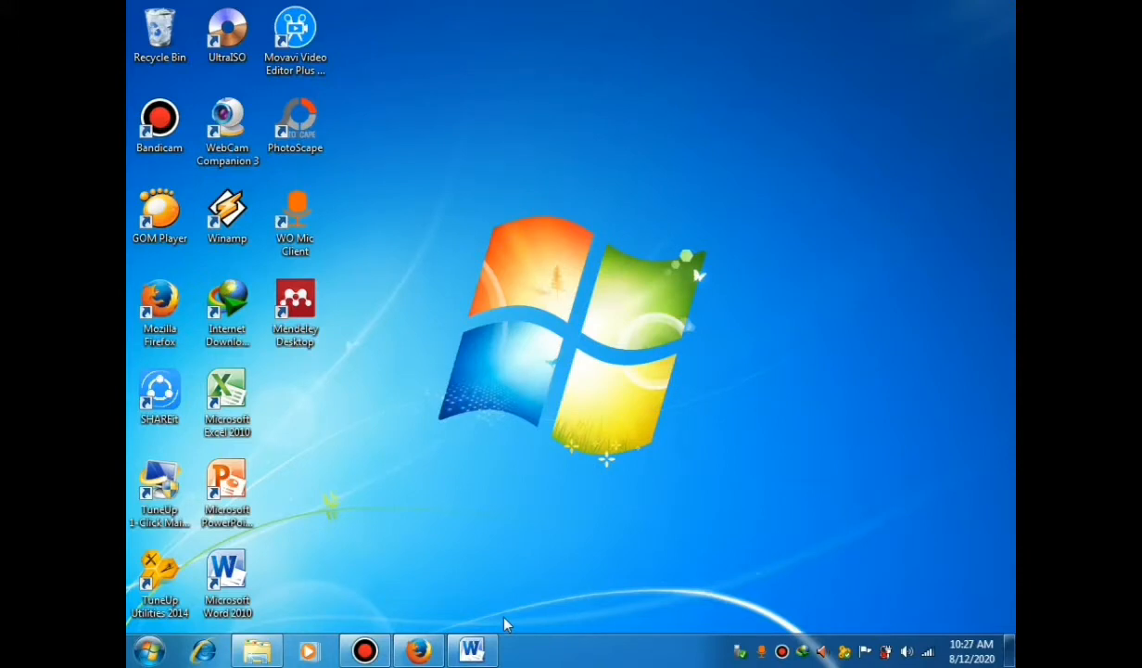
Step: Browse to G:\MASTER 2 and select the Mendeley-Desktop-1.19.4-win32 installer
left_click(259, 655)
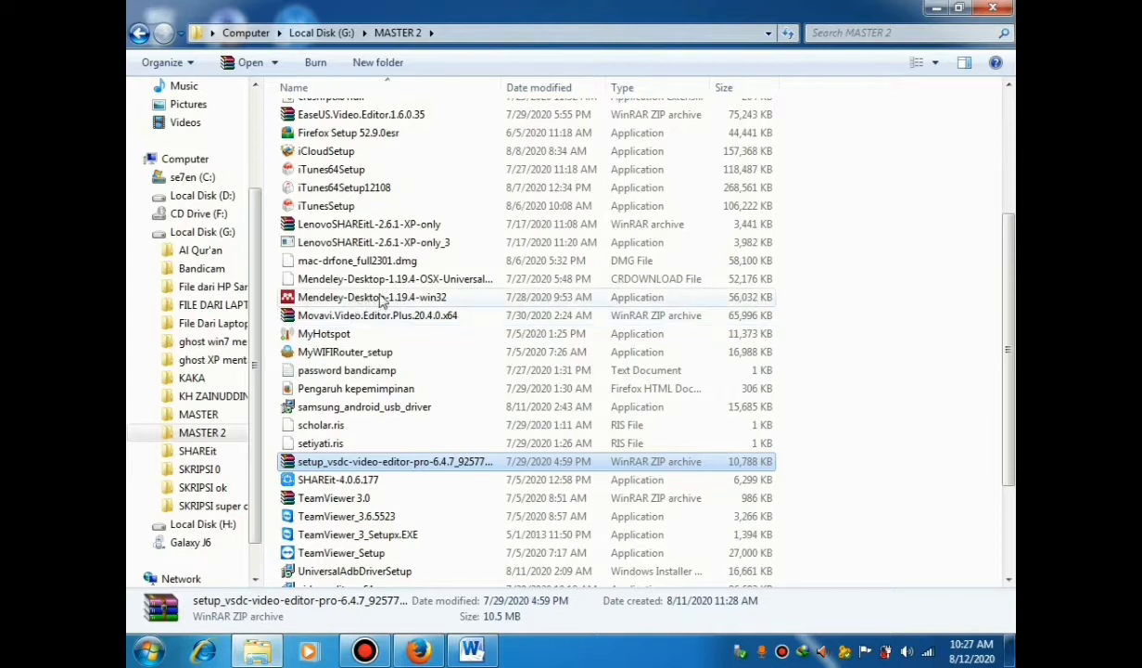
left_click(336, 299)
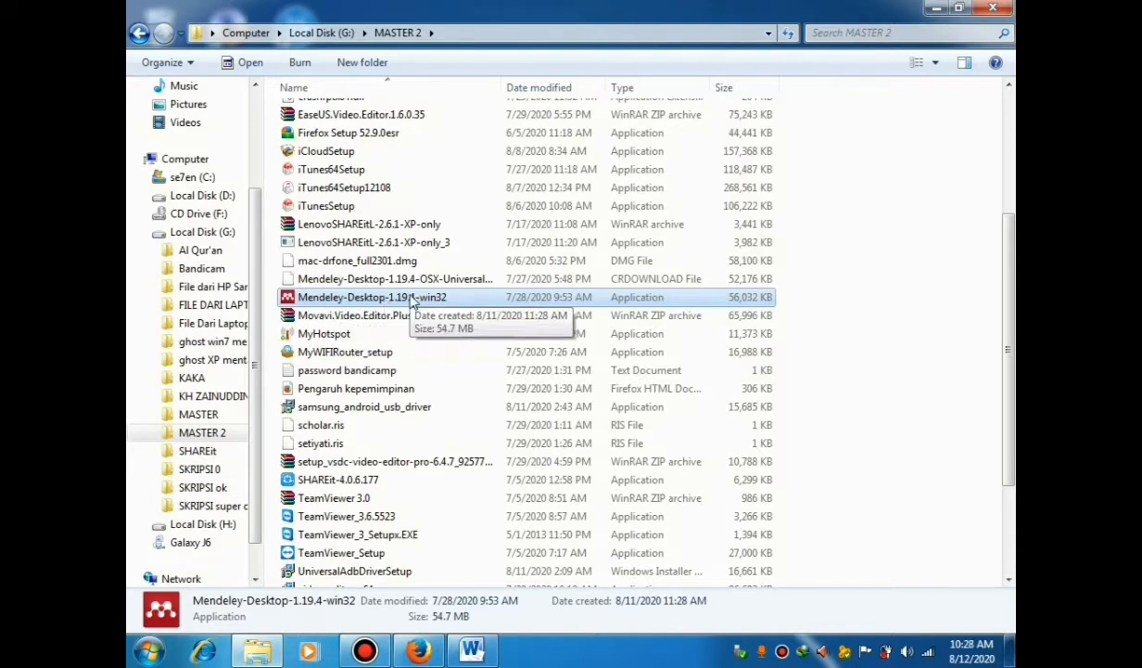
Step: Run the Mendeley-Desktop-1.19.4-win32 installer, accept the licence, and install to C:\Program Files (x86)\Mendeley Desktop
right_click(412, 303)
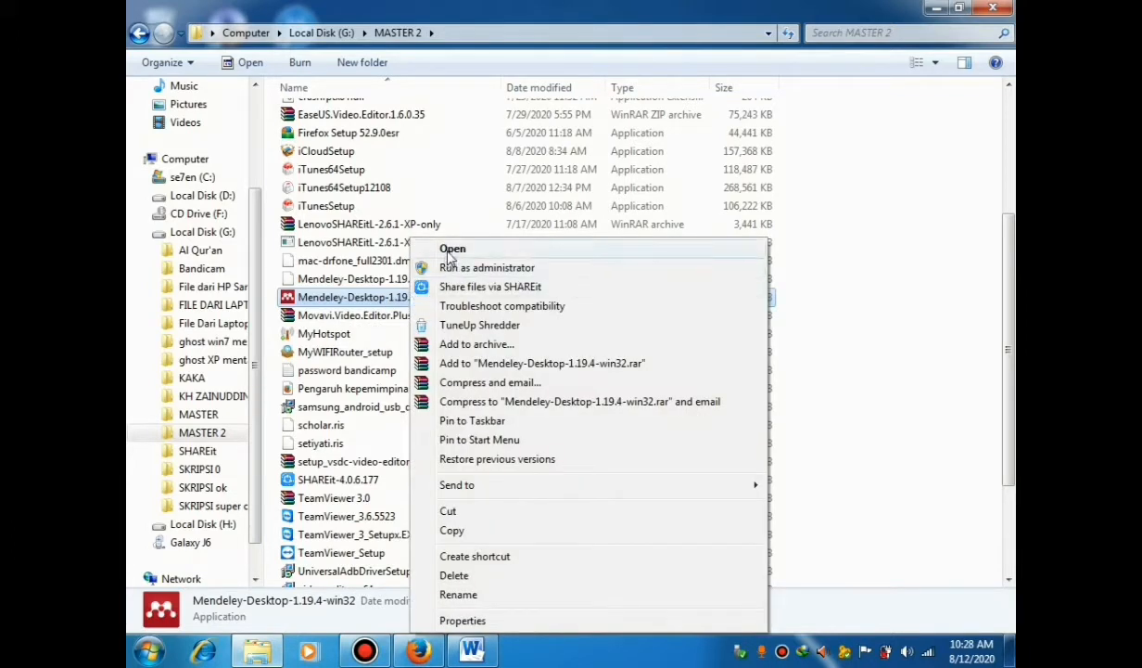
left_click(451, 251)
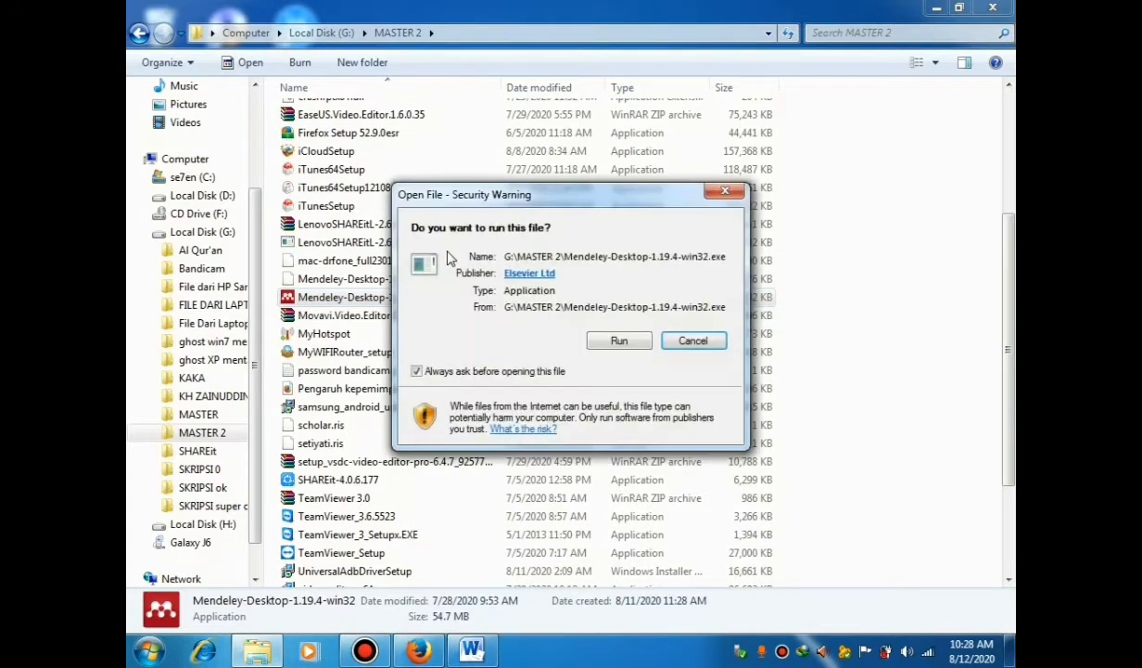
left_click(621, 342)
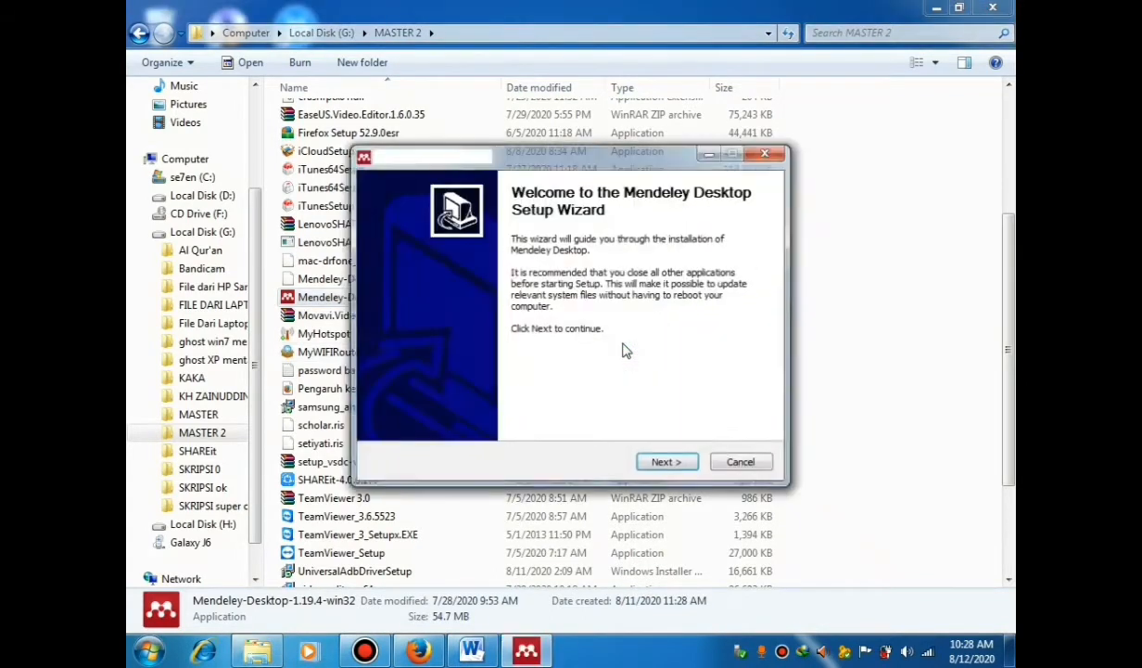
left_click(667, 463)
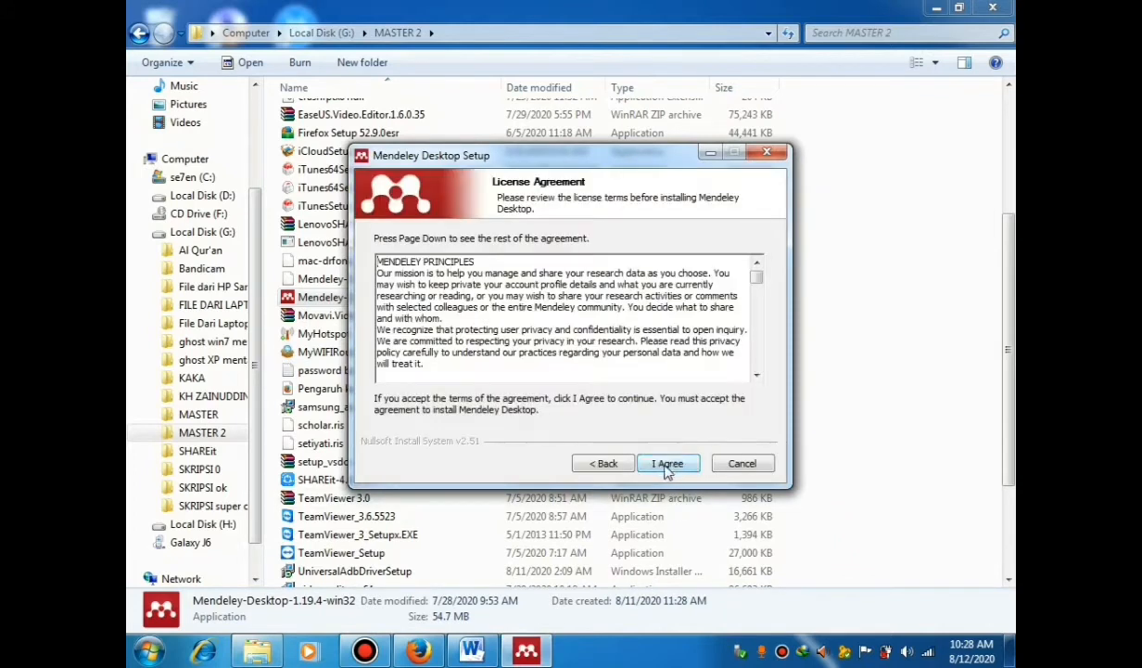
left_click(669, 463)
left_click(665, 464)
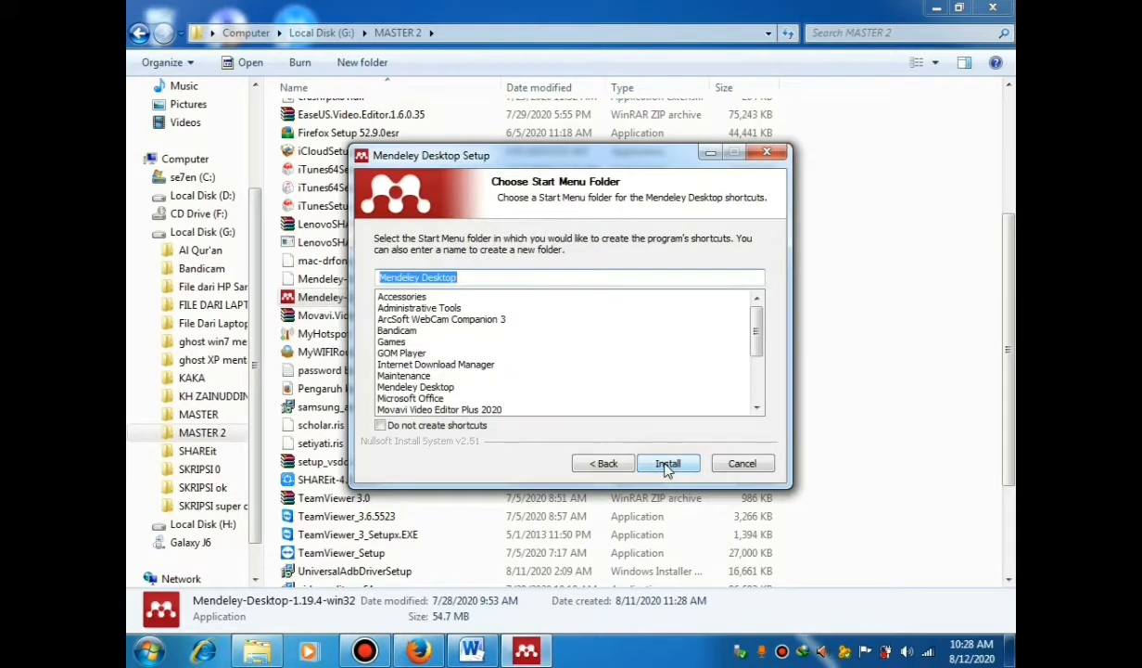
left_click(665, 462)
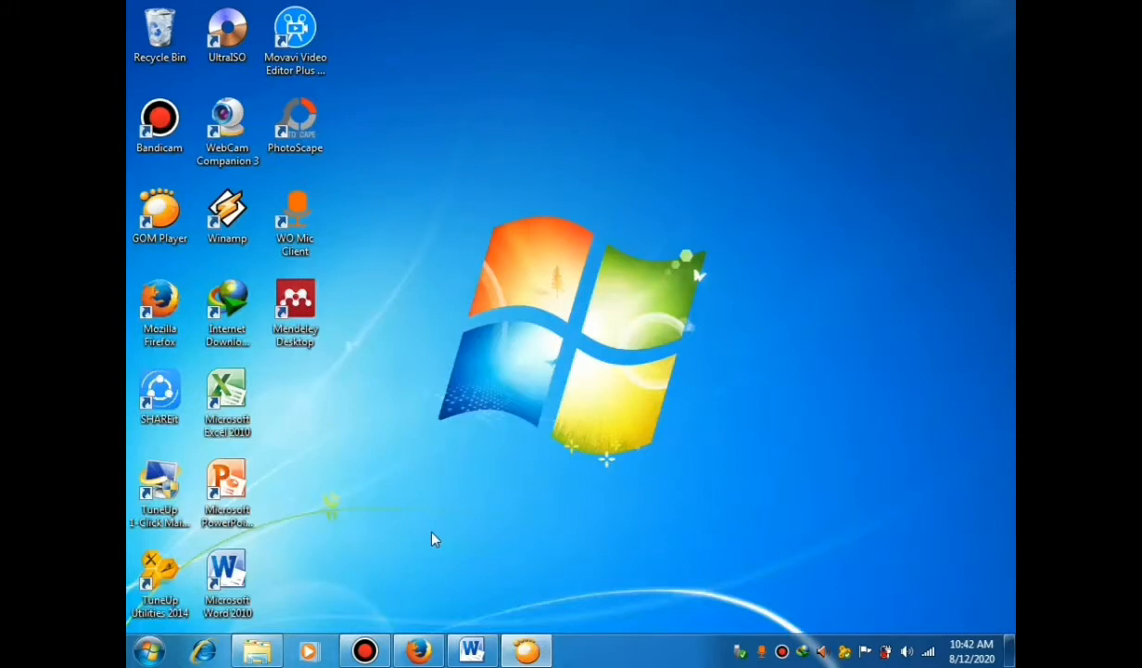
Step: Launch Mendeley Desktop from its desktop shortcut to reach the Welcome to Mendeley window
right_click(295, 315)
left_click(387, 243)
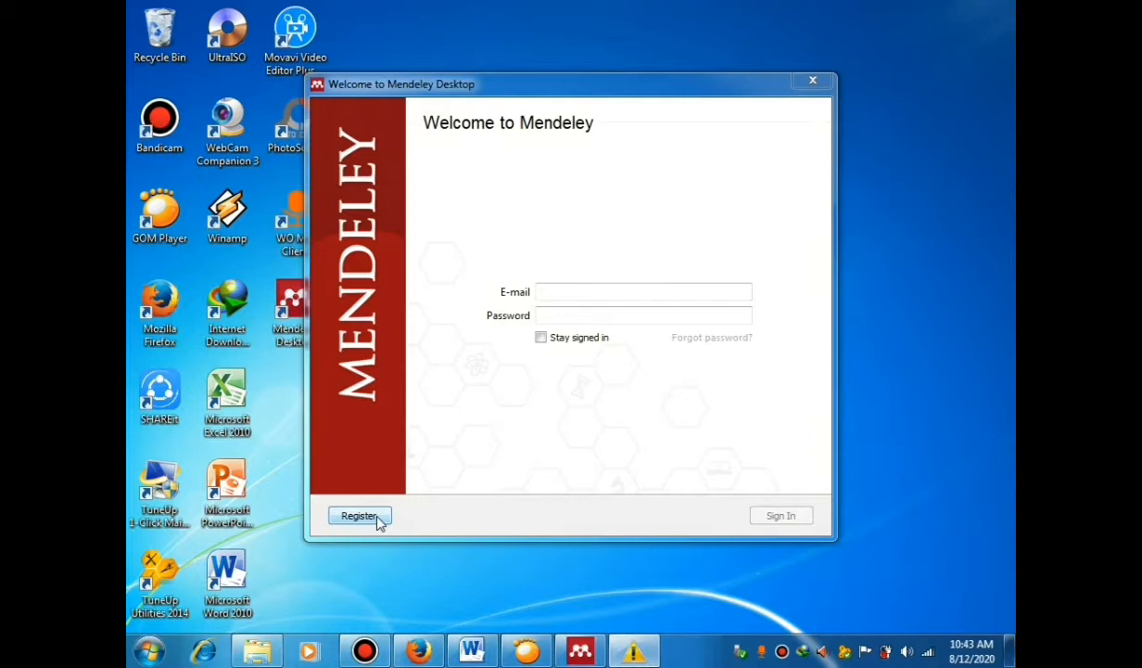
left_click(359, 516)
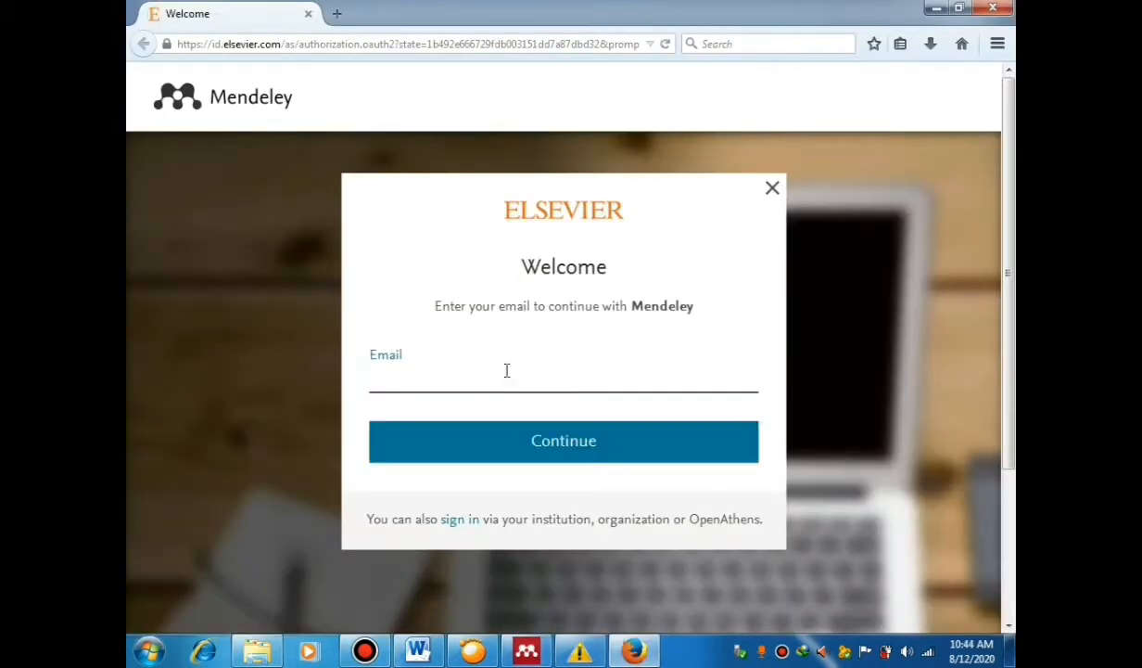
left_click(494, 376)
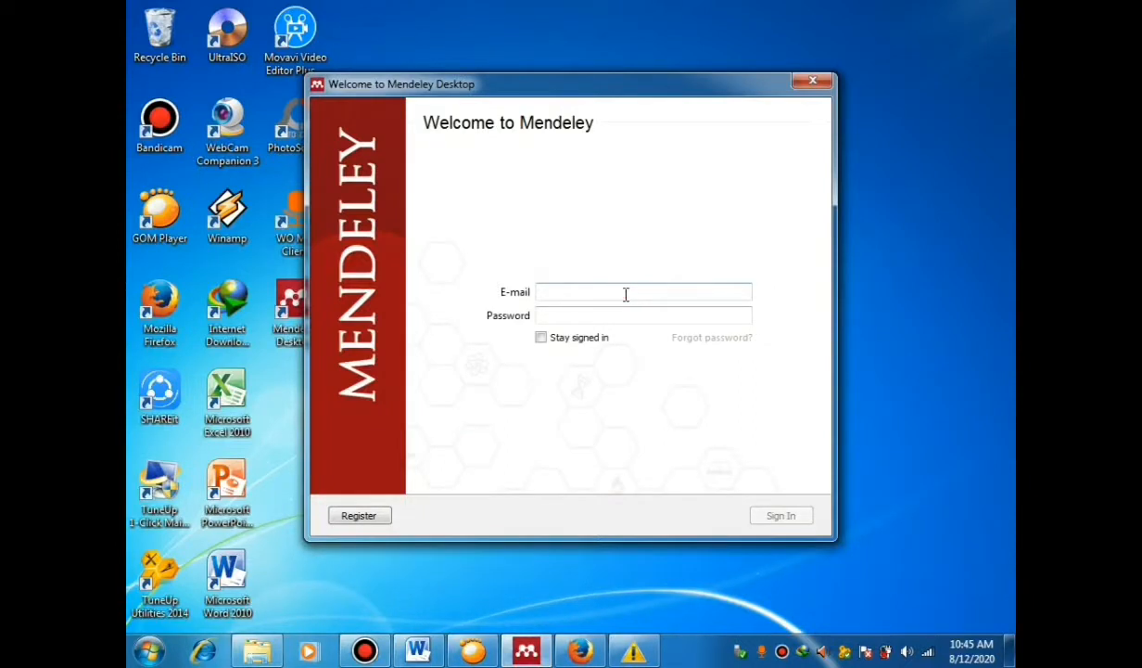
Step: Sign in to Mendeley Desktop with the account e-mail address and password
key("Tab")
type("*************")
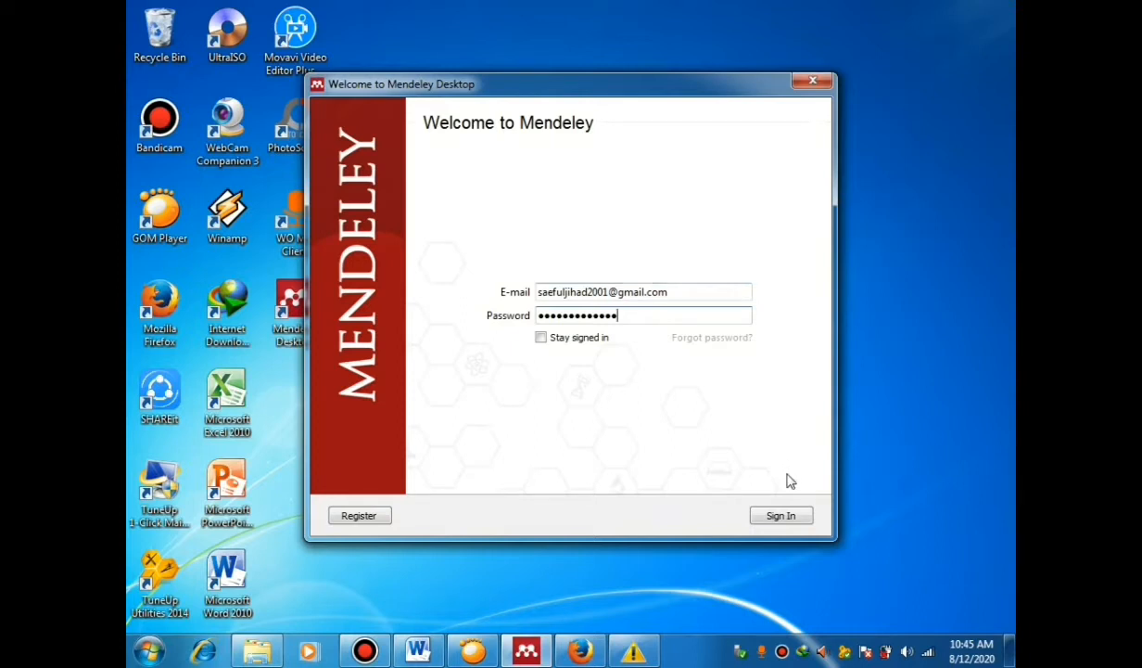
left_click(779, 524)
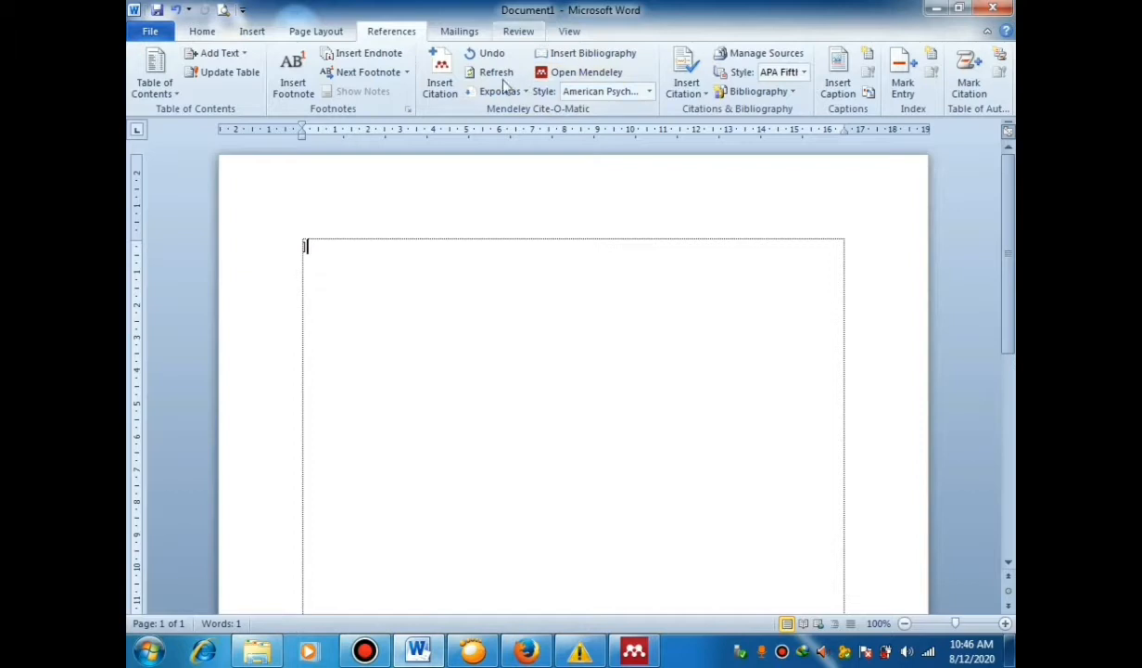
Step: Use Open Mendeley in Word's Mendeley Cite-O-Matic group on the References tab
left_click(562, 76)
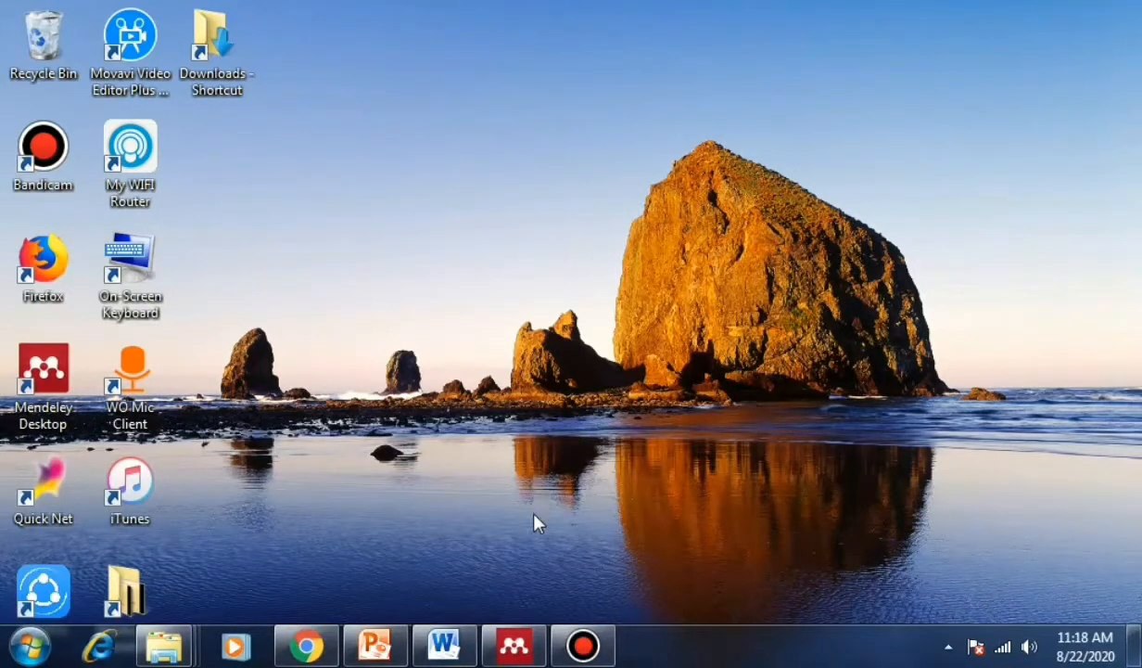
Step: Bring the Mendeley Desktop library back up and open its Tools menu
left_click(520, 652)
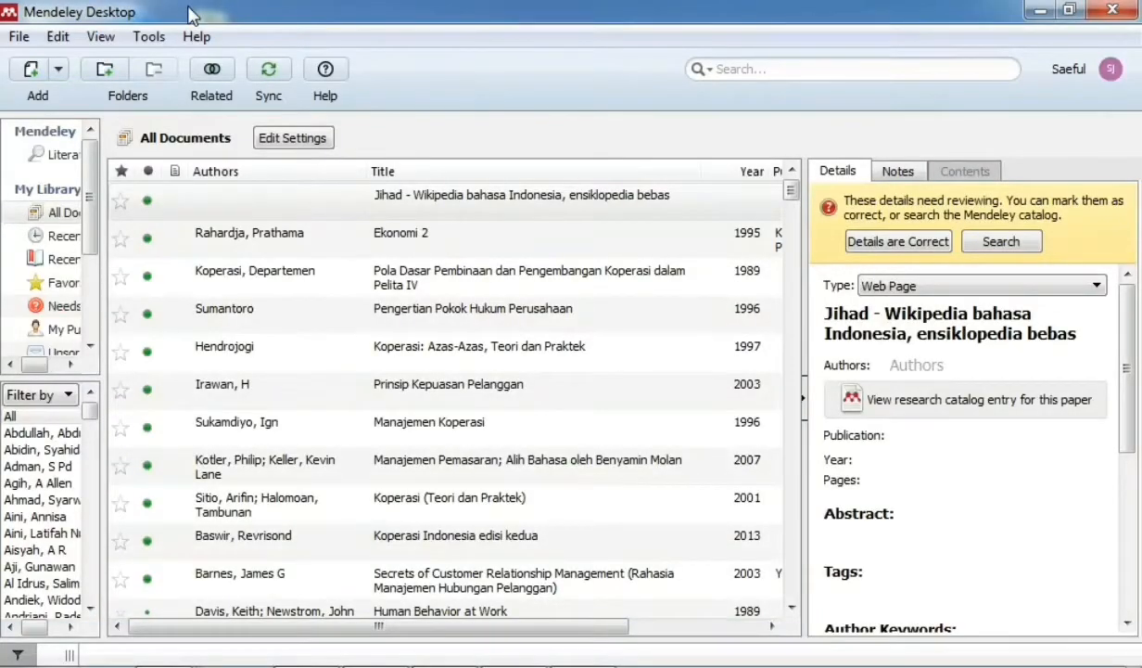
left_click(150, 39)
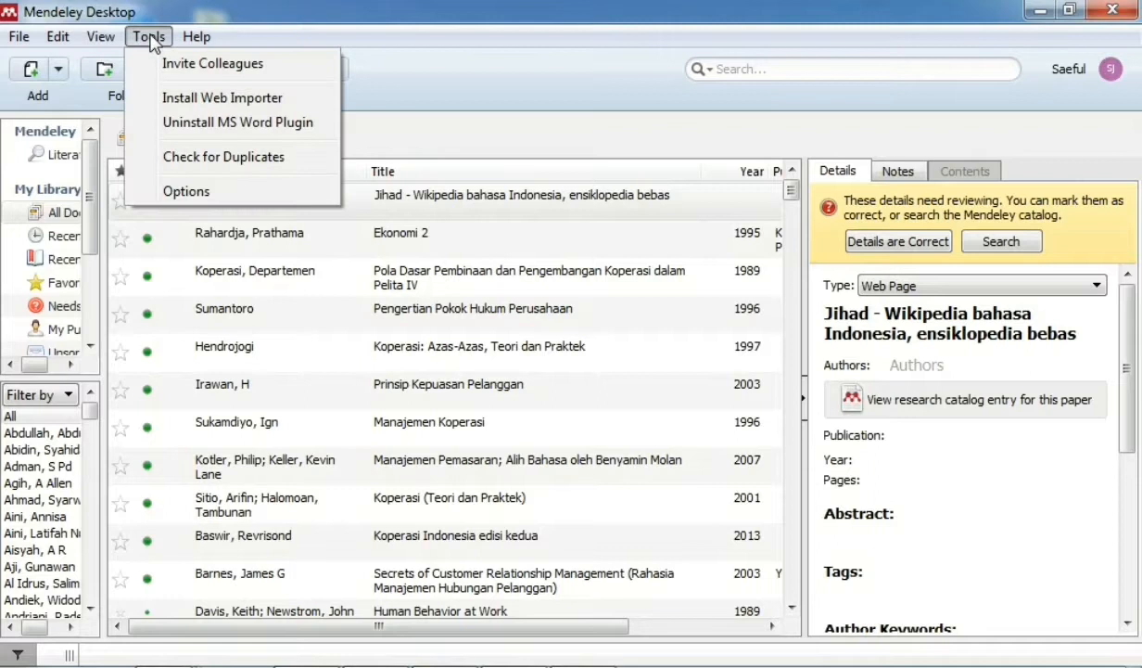
Step: Choose Install Web Importer and scroll Firefox's Web Importer page down to the Firefox add-on
left_click(147, 99)
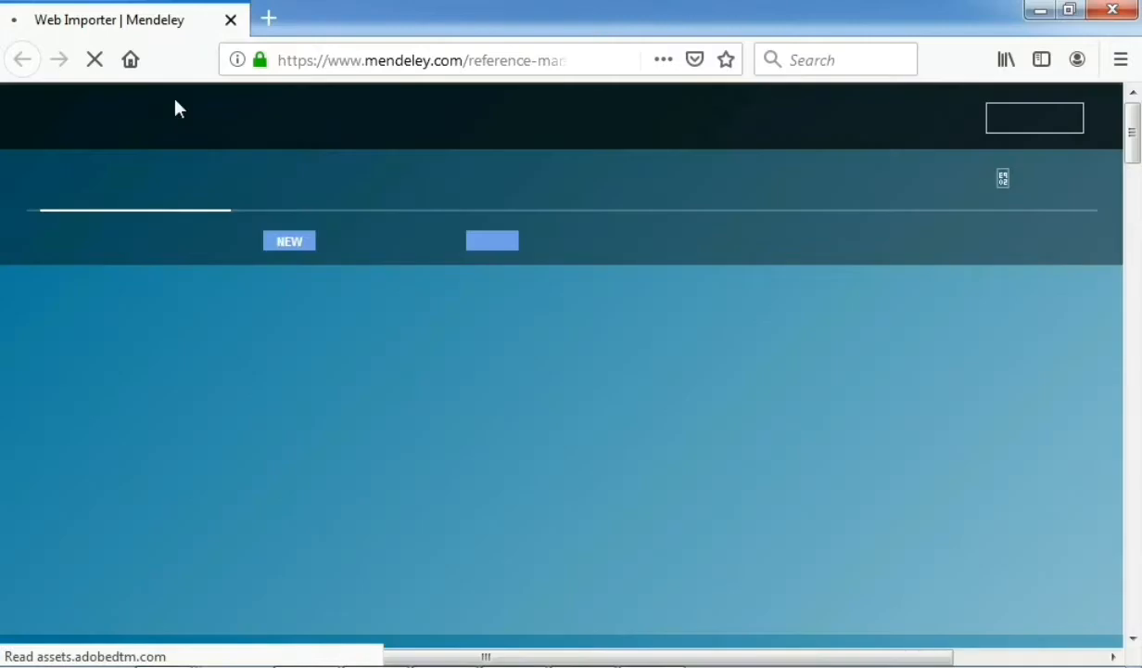
scroll(176, 110, "down", 3)
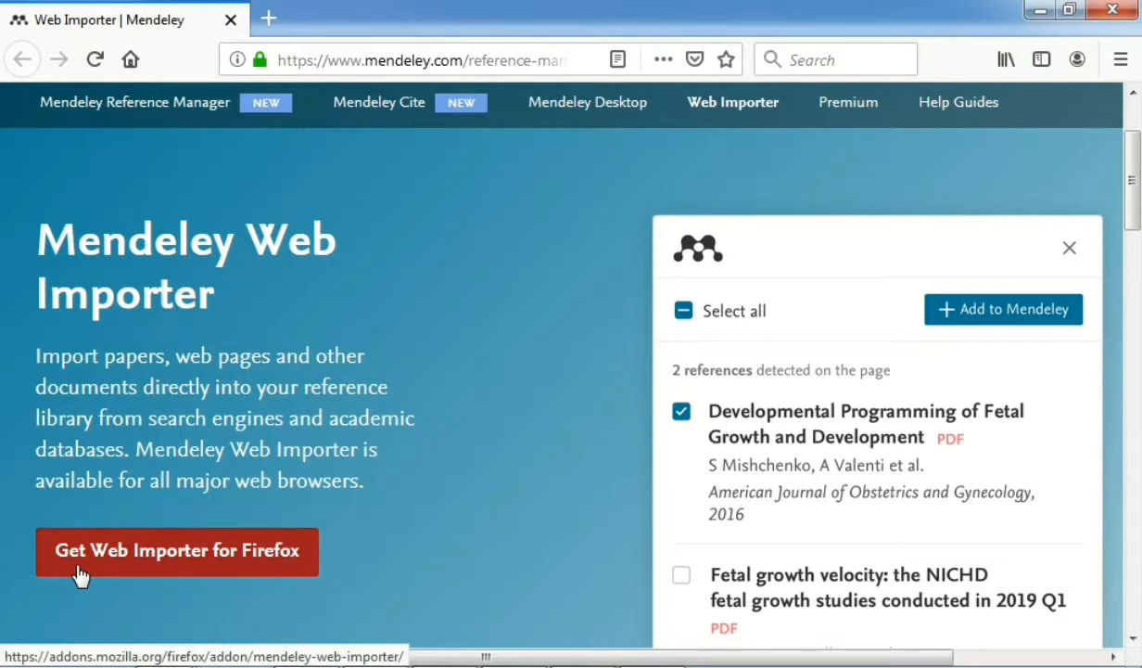
Step: Add Mendeley Web Importer to Firefox, granting its permissions and allowing it in private windows
left_click(241, 563)
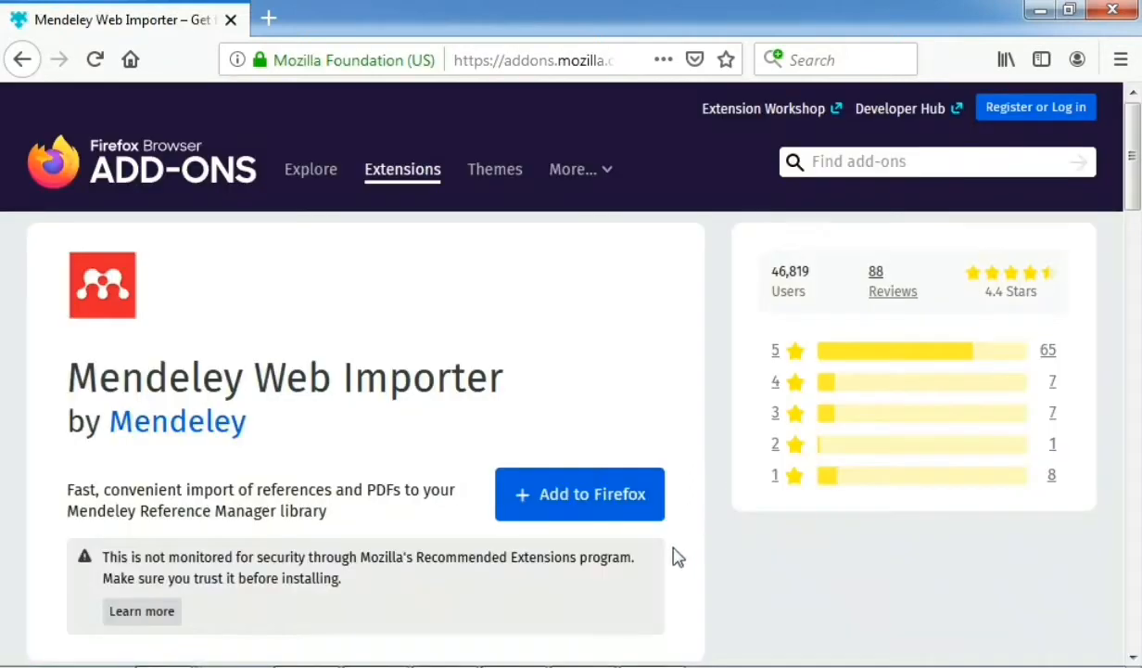
left_click(600, 495)
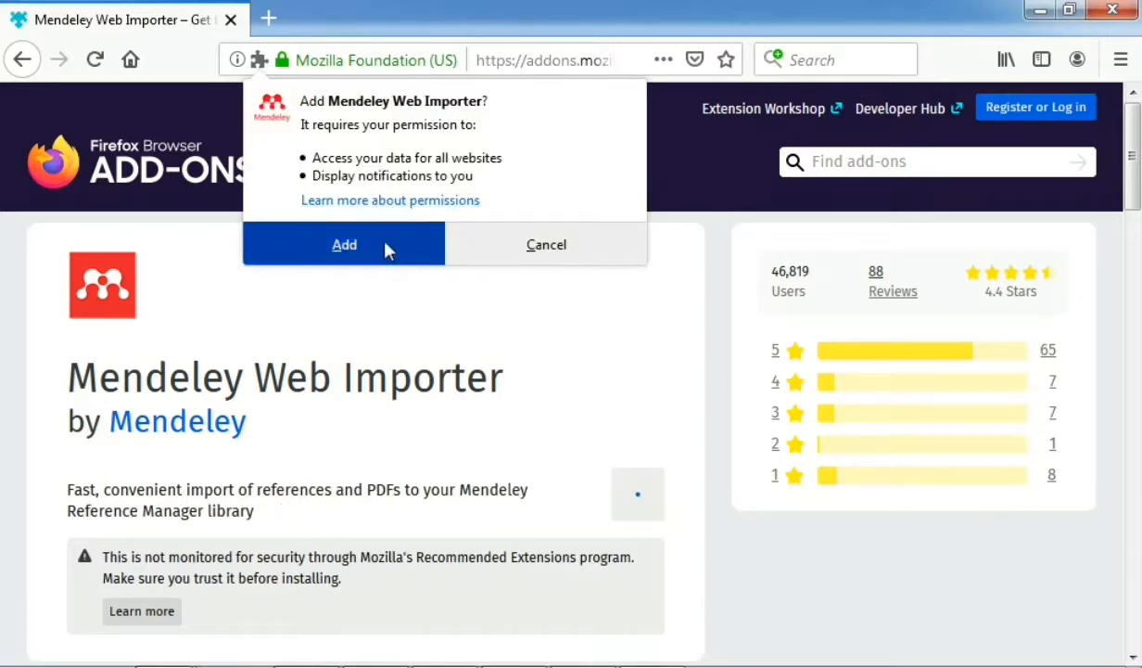
left_click(386, 247)
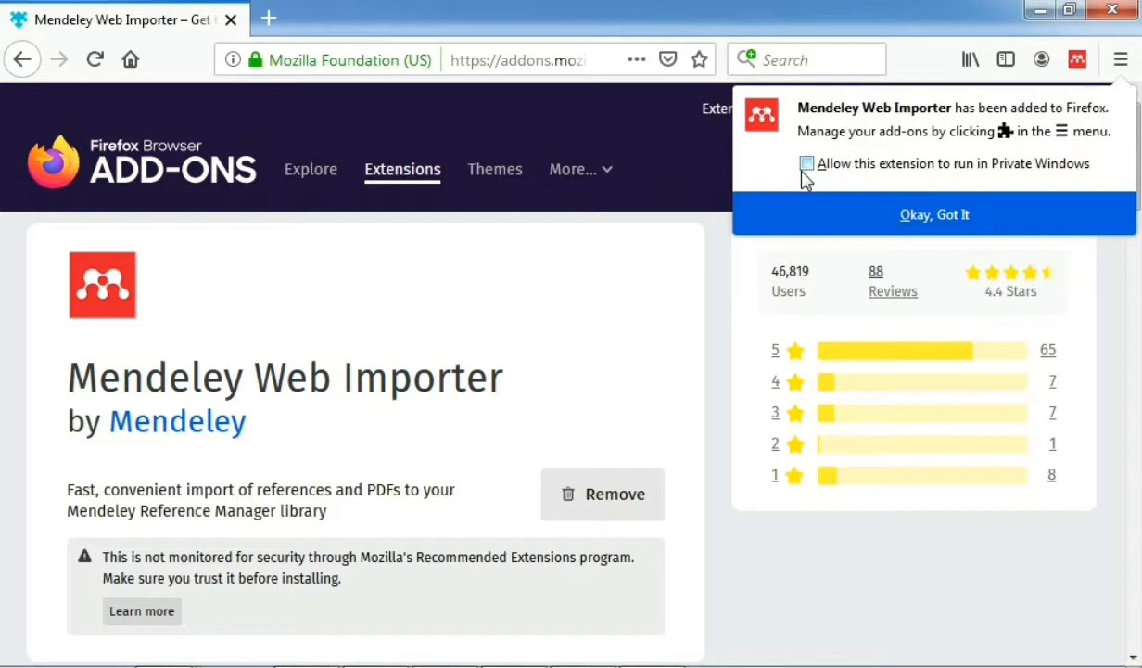
left_click(806, 167)
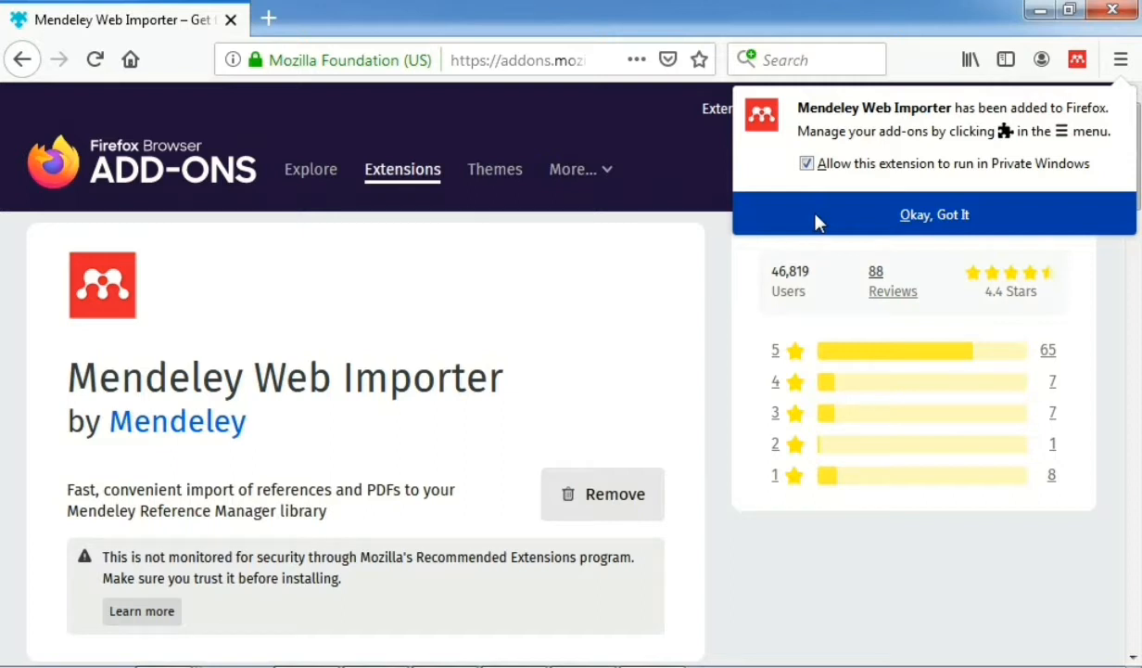
left_click(816, 218)
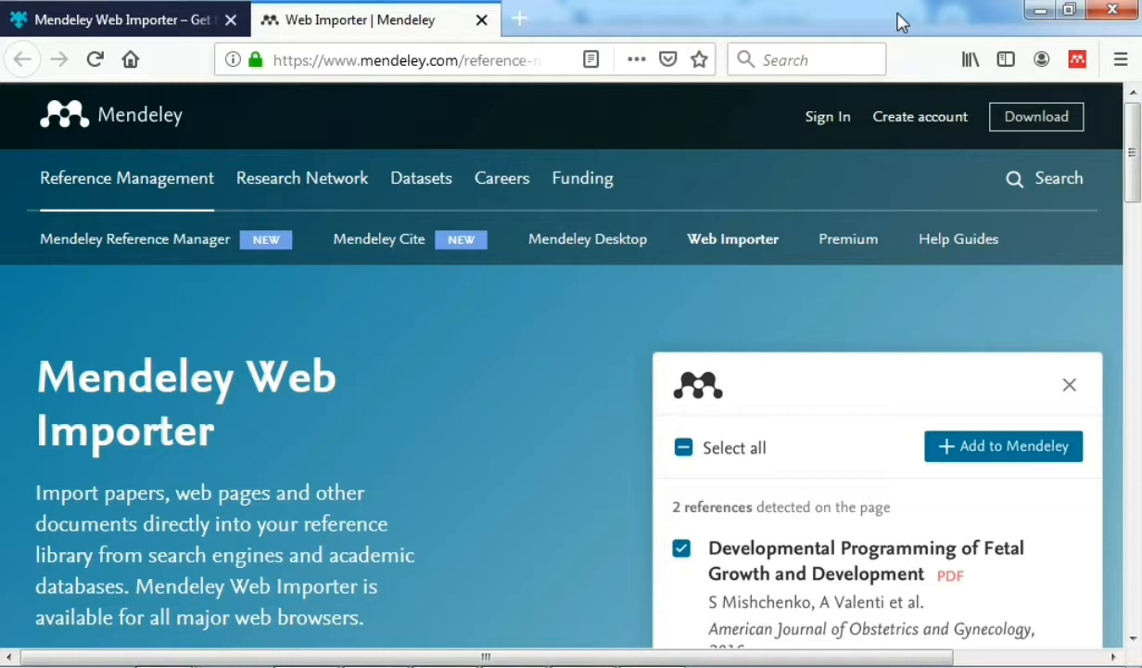
Step: Open the Web Importer toolbar panel, scroll down, and tick the data-use consent checkbox
left_click(1079, 62)
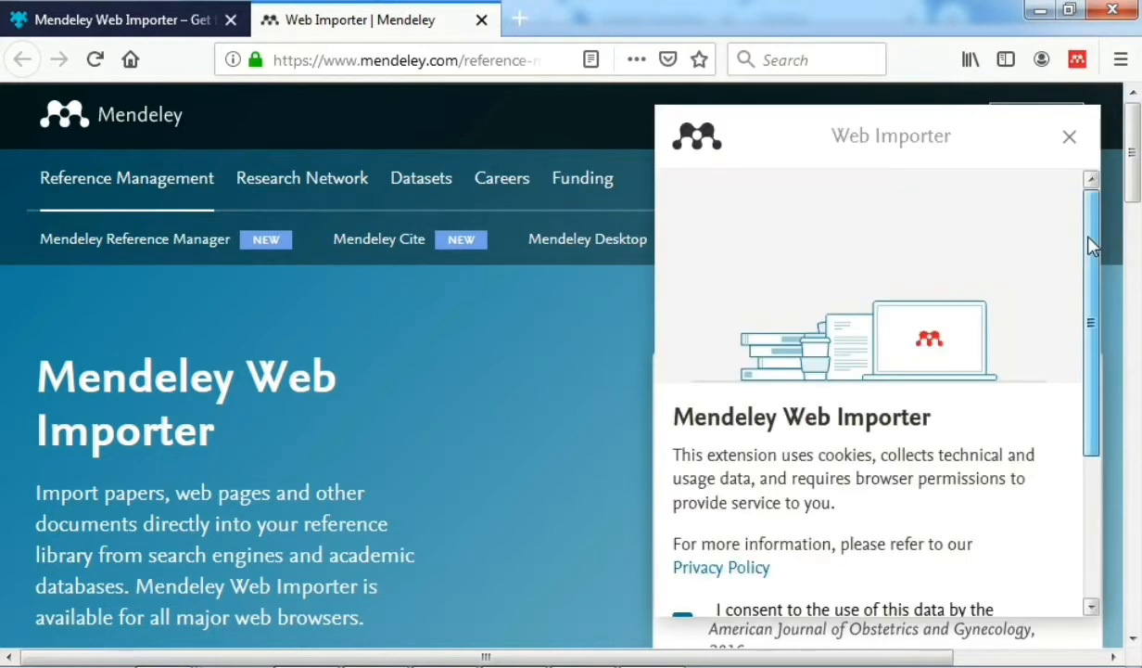
left_click_drag(1092, 246, 1105, 353)
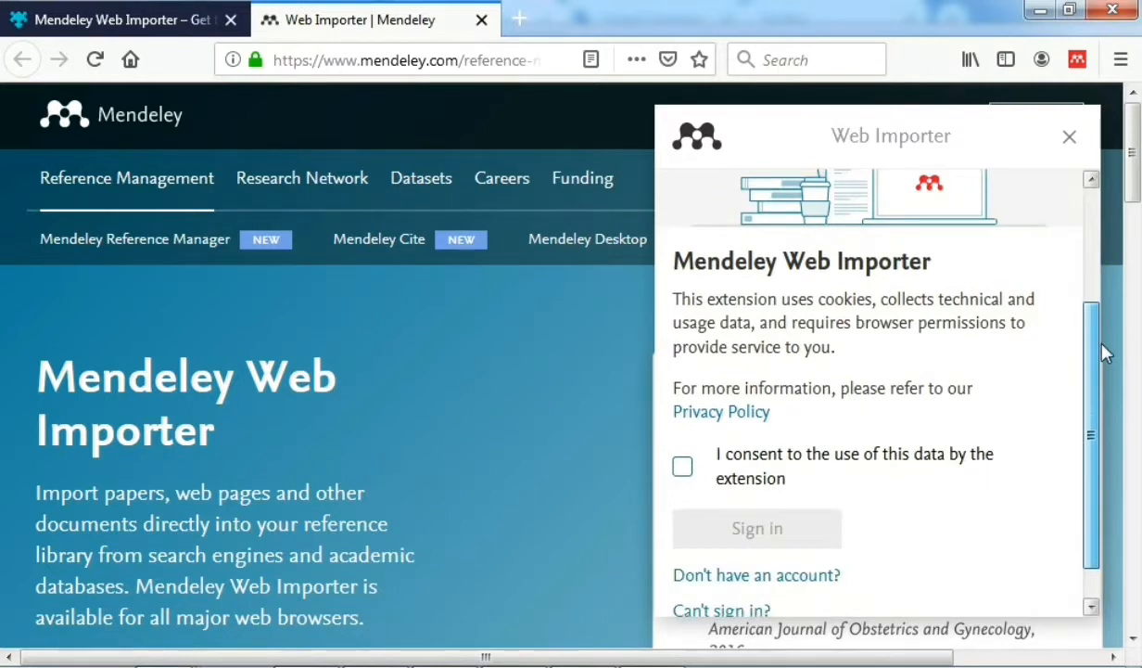
left_click_drag(1105, 353, 1105, 361)
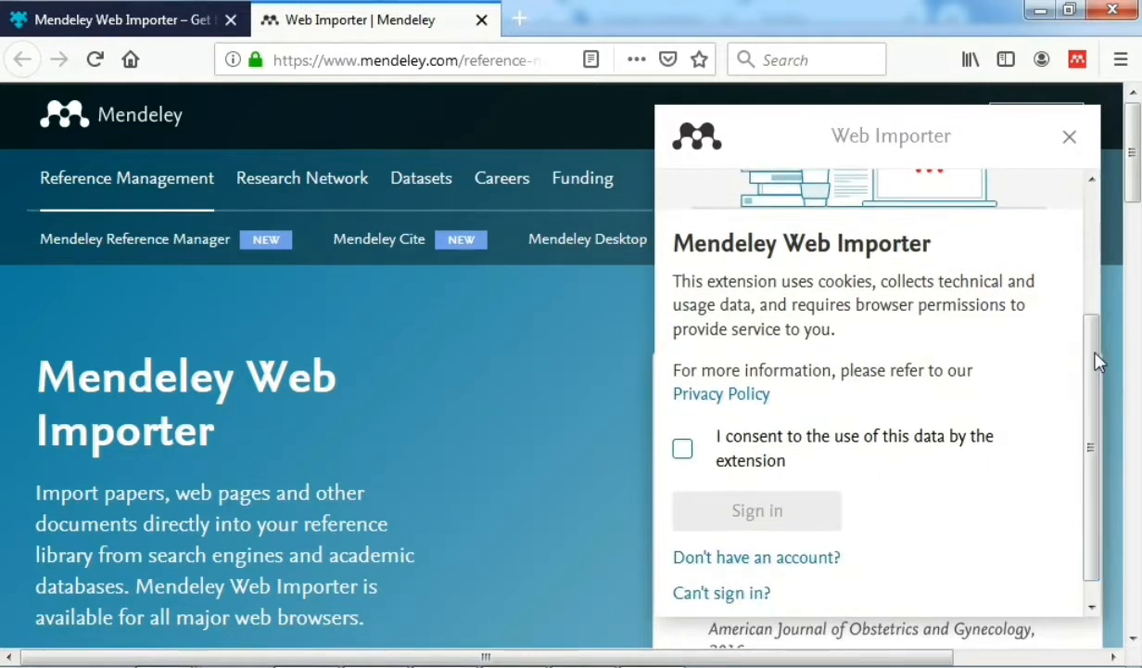
left_click(683, 451)
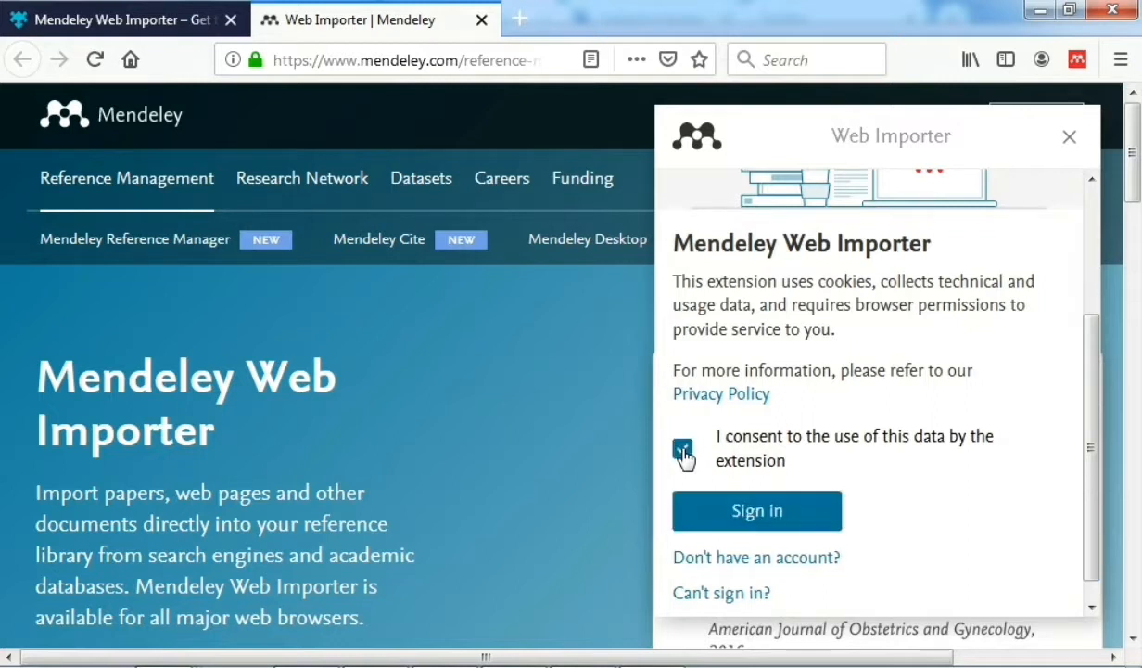
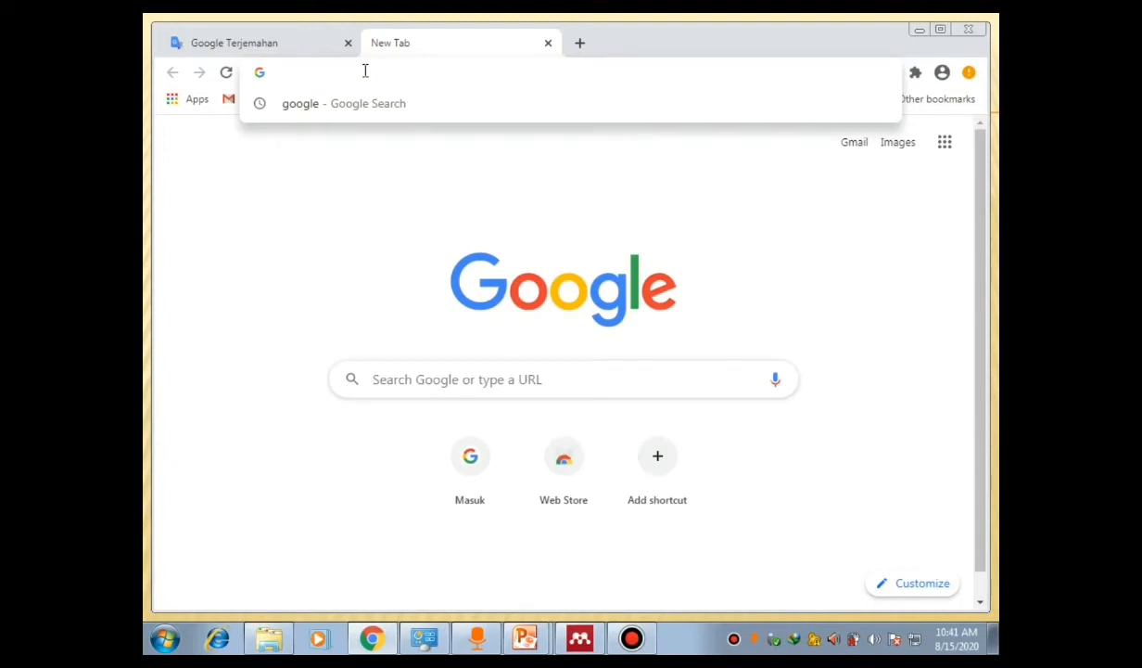
Step: Search Google for 'google scholar' and open the Google Scholar site
left_click(467, 382)
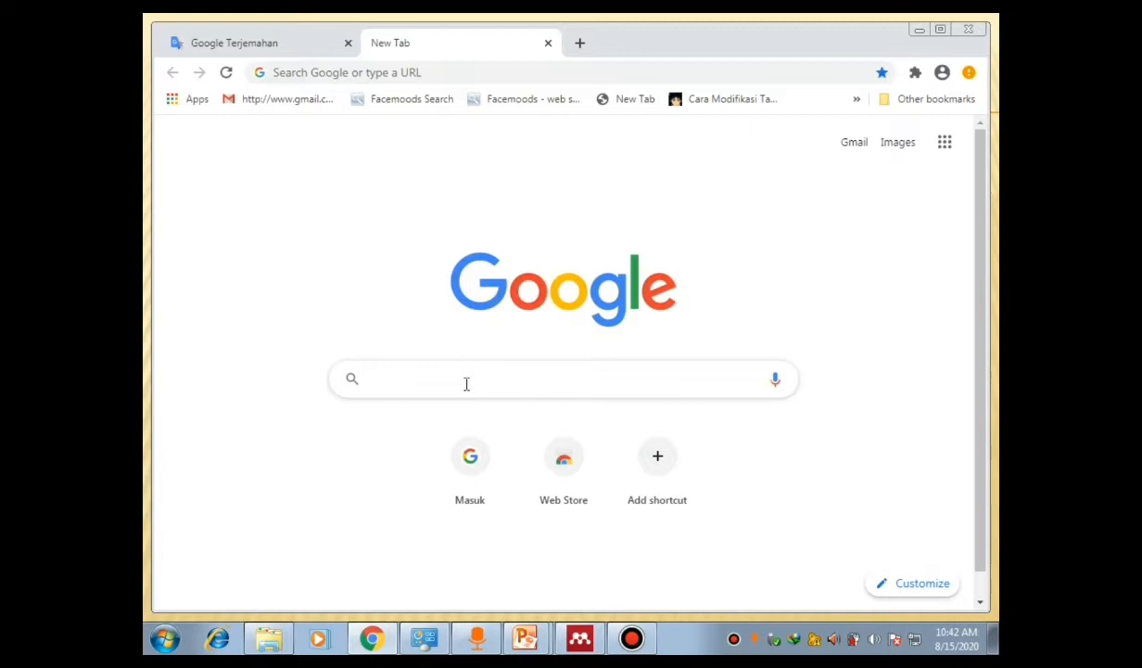
type("google scholar")
key("Return")
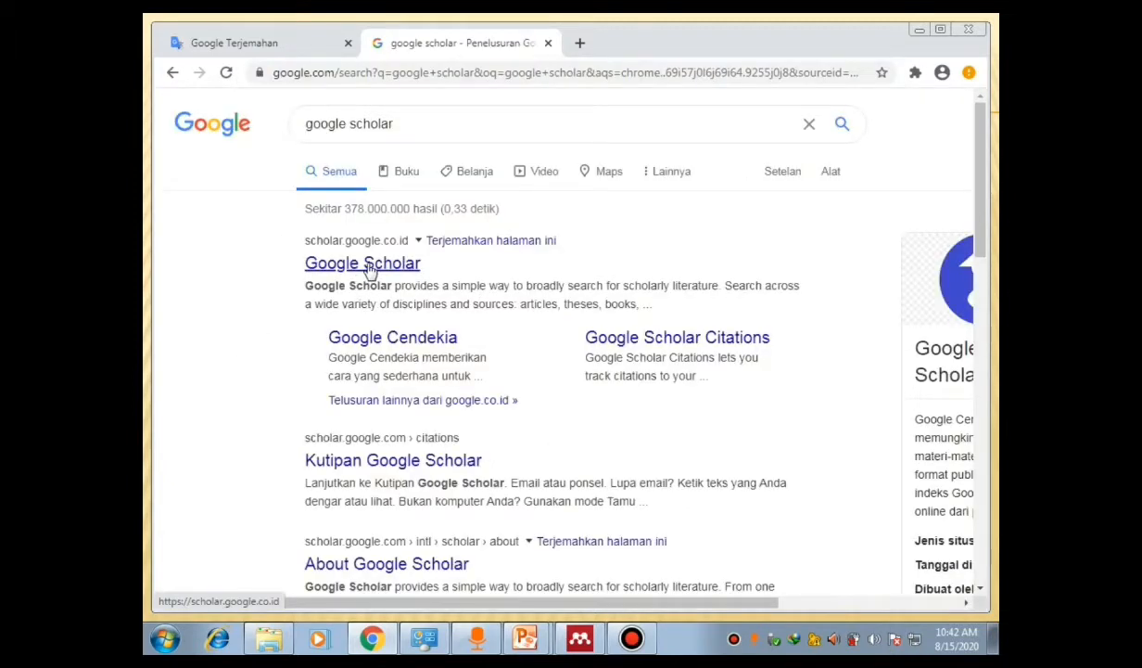
left_click(368, 268)
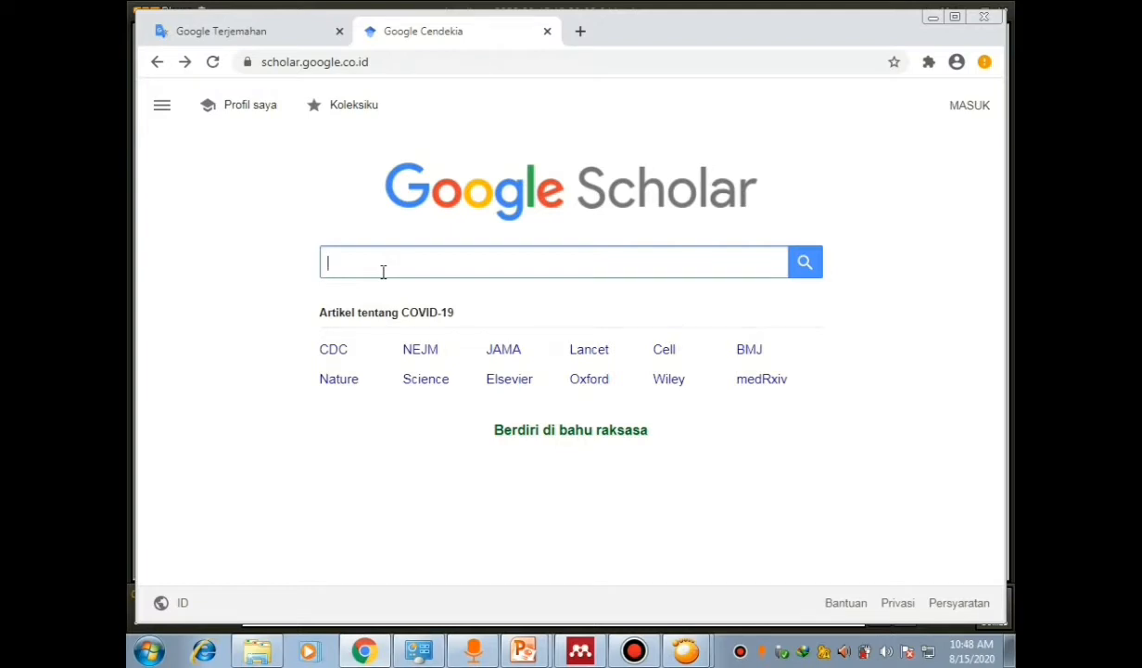
Step: Search Google Scholar for 'innovation and entrepreneurship' and scroll through the results
type("innovation and")
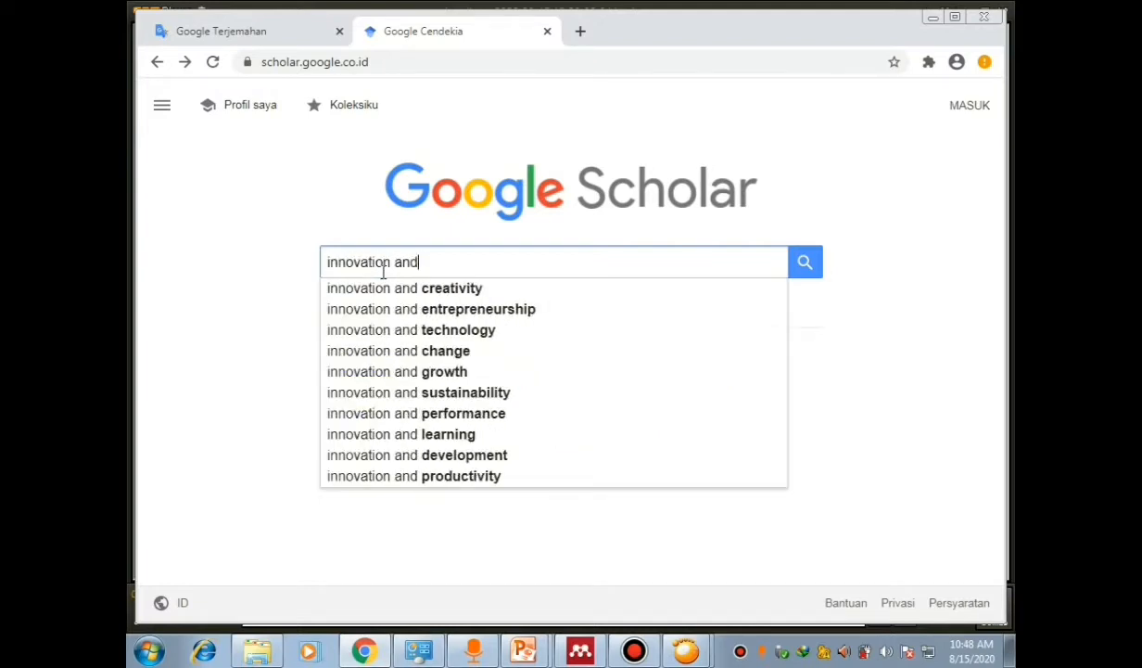
left_click(408, 312)
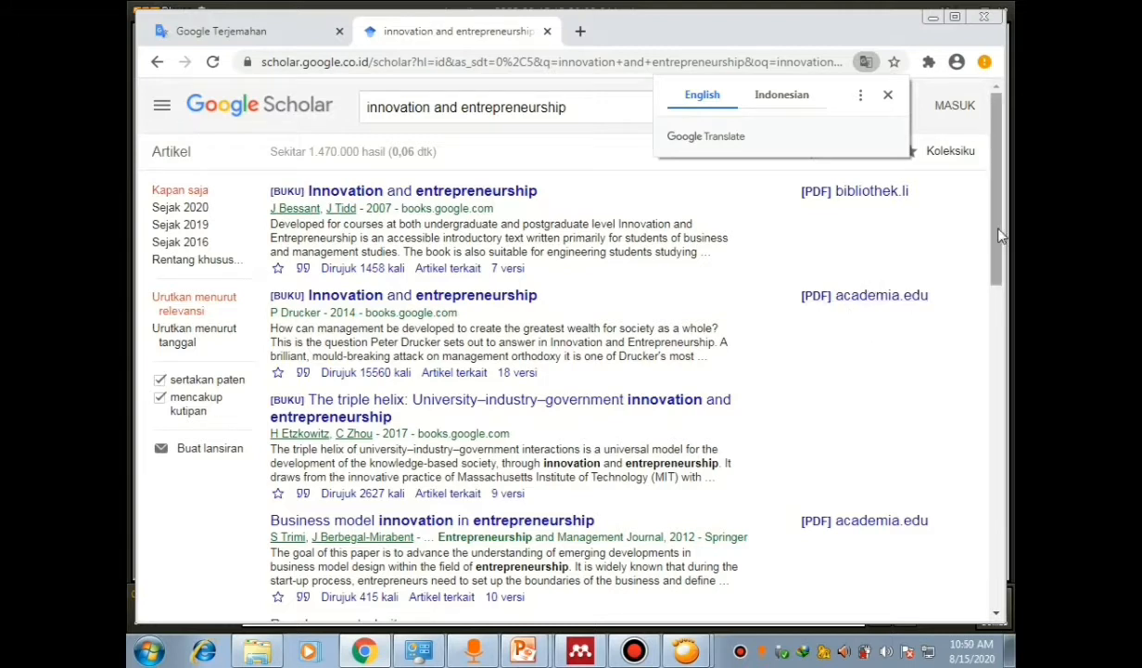
left_click_drag(999, 236, 1000, 295)
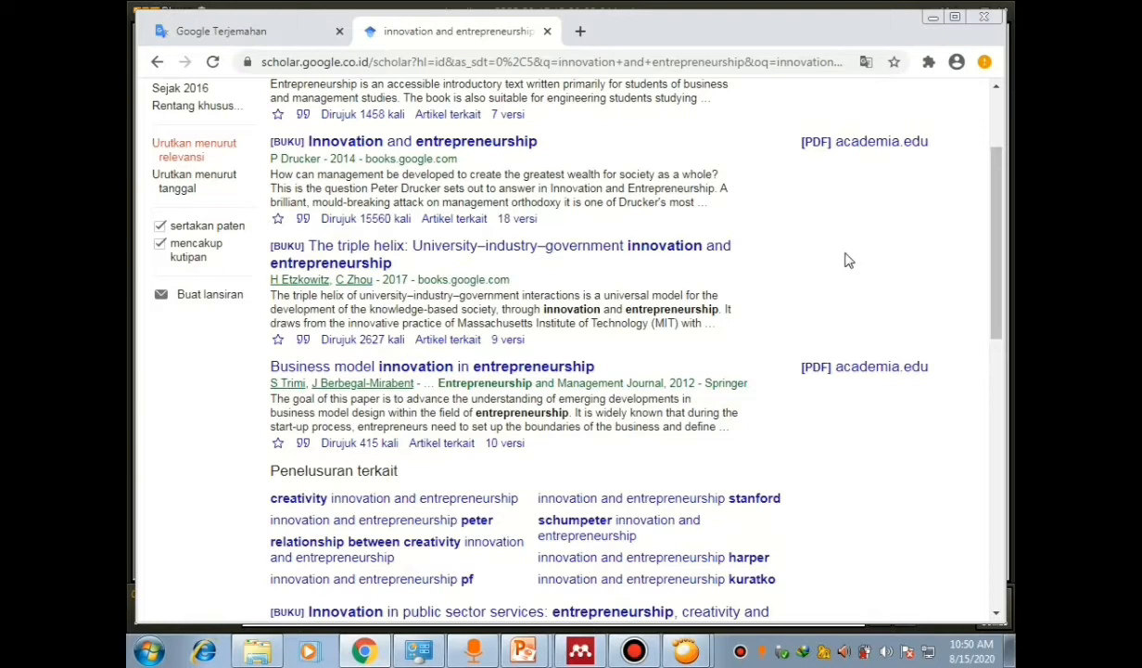
left_click_drag(996, 212, 955, 162)
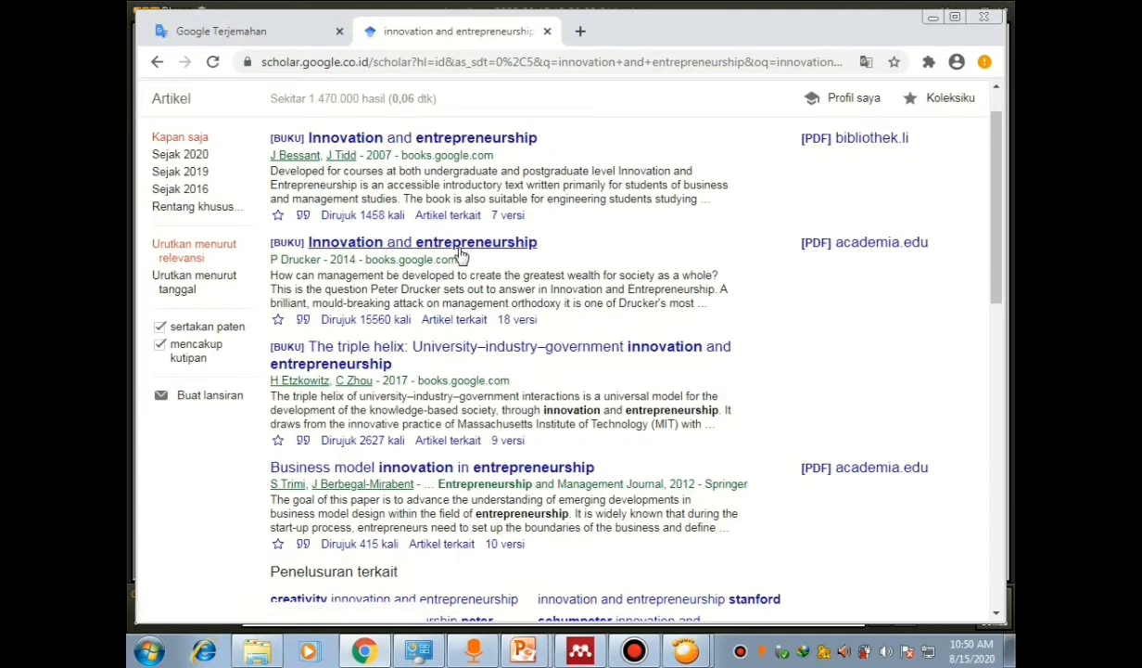
Step: Export the P Drucker book's citation in RefMan (RIS) format
left_click(304, 320)
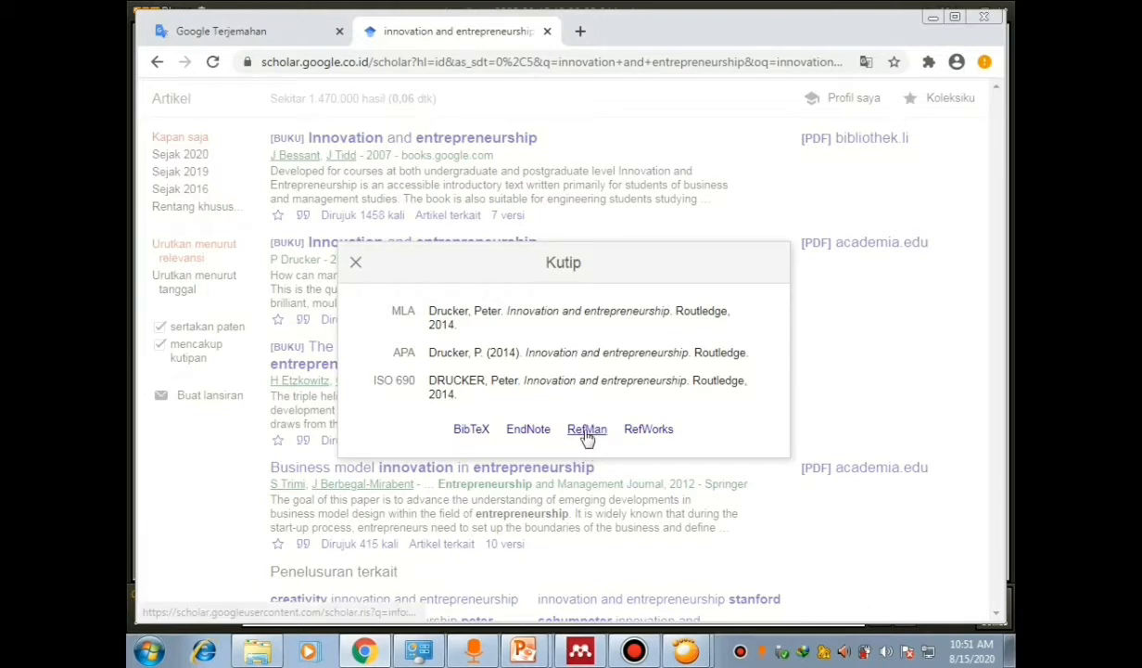
left_click(586, 431)
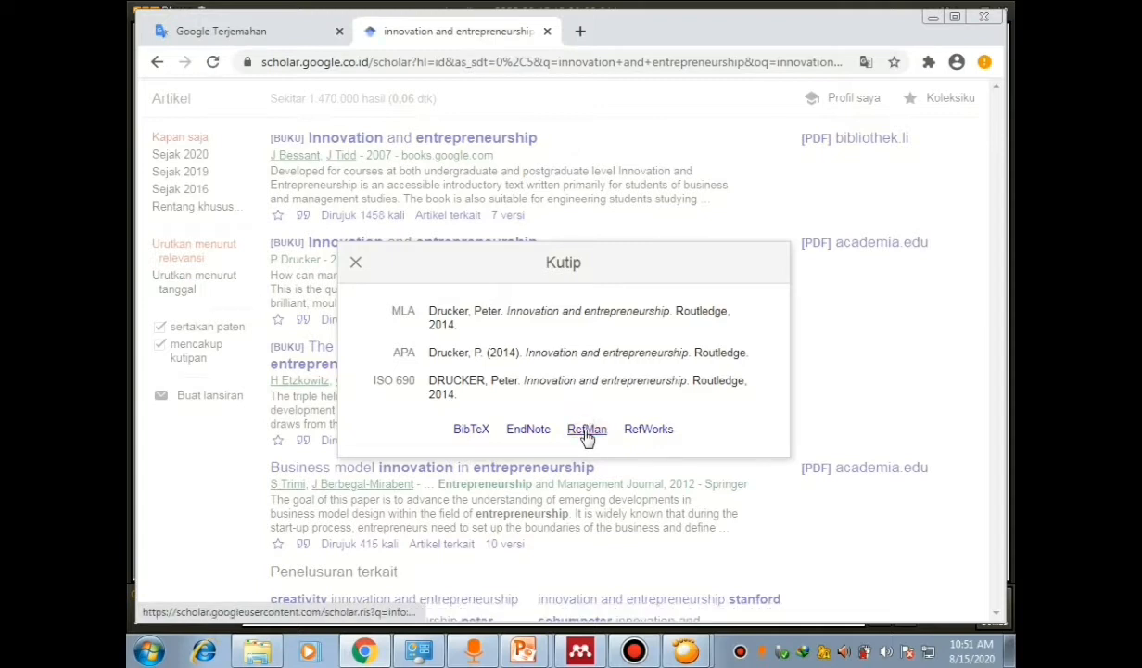
left_click(586, 431)
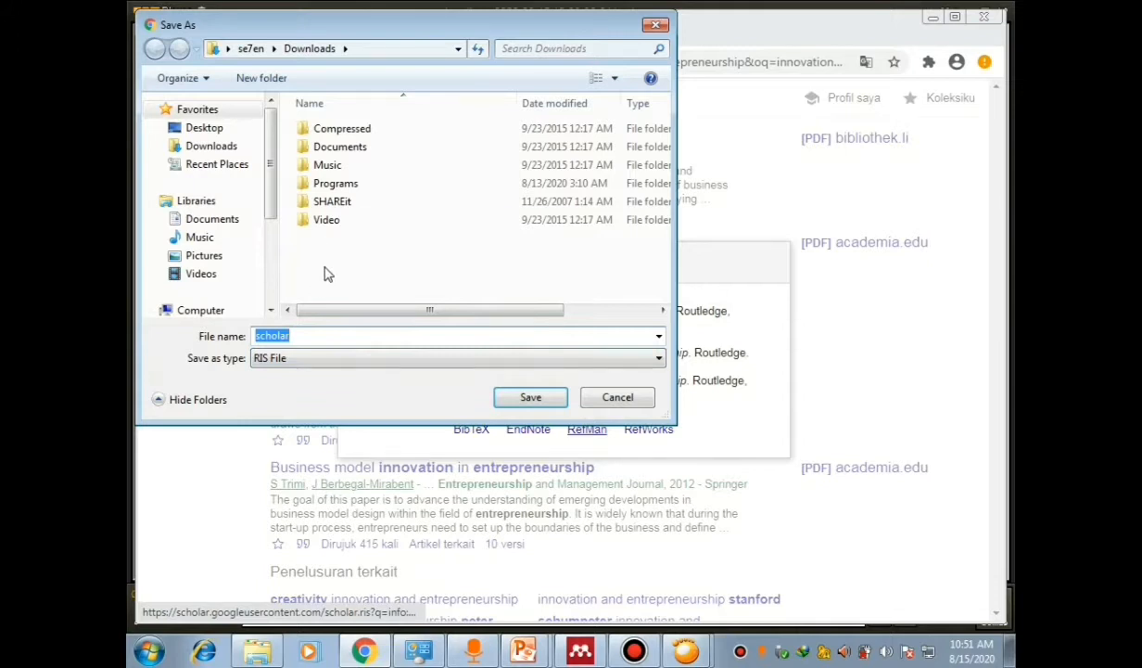
Step: Save the citation file as 'peter drucker' in Downloads and close the Kutip dialog
left_click(301, 337)
key("BackSpace")
key("BackSpace")
key("BackSpace")
key("BackSpace")
key("BackSpace")
key("BackSpace")
type("peter drucker")
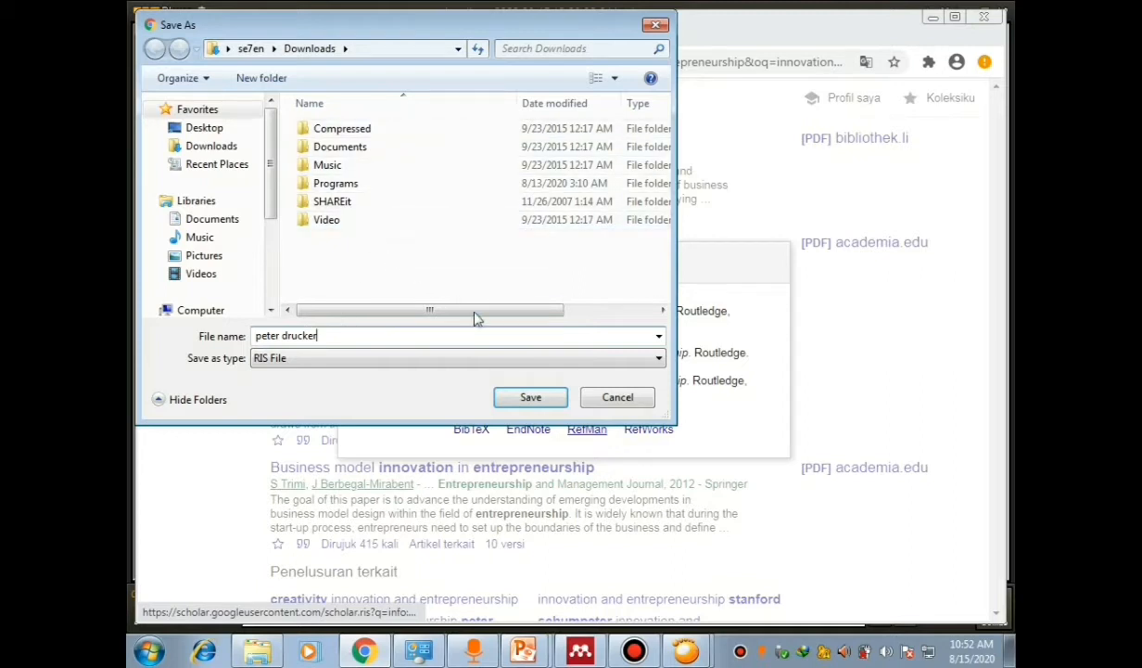
left_click(525, 398)
left_click(357, 261)
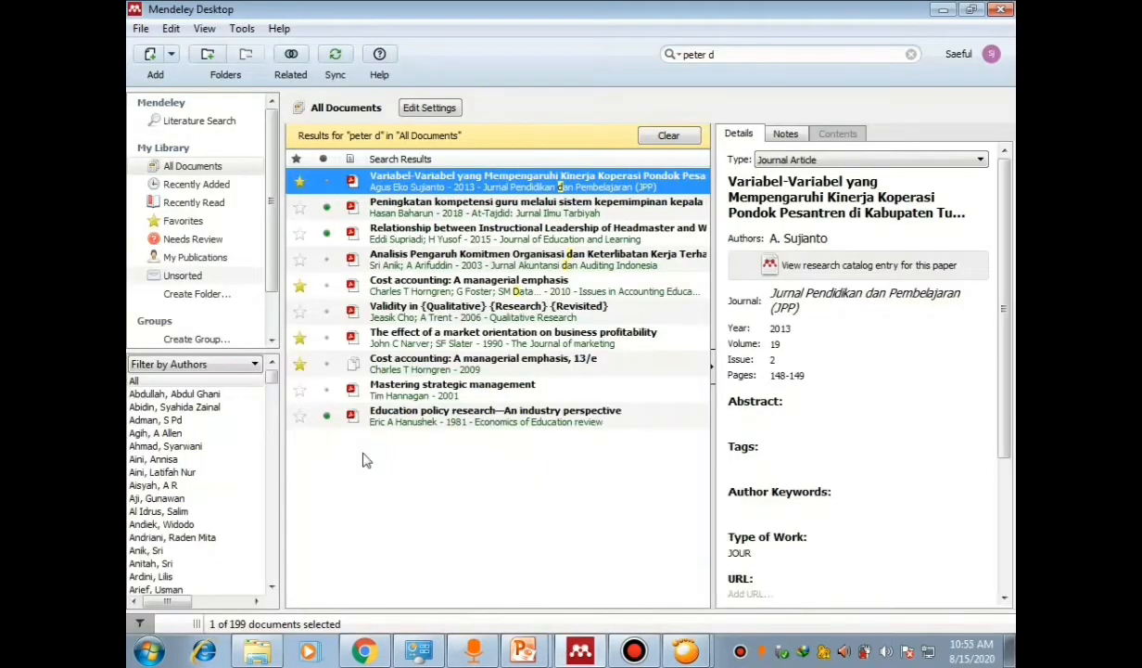
Step: Import peter drucker.ris from Downloads into the Mendeley library as an RIS file
left_click(141, 31)
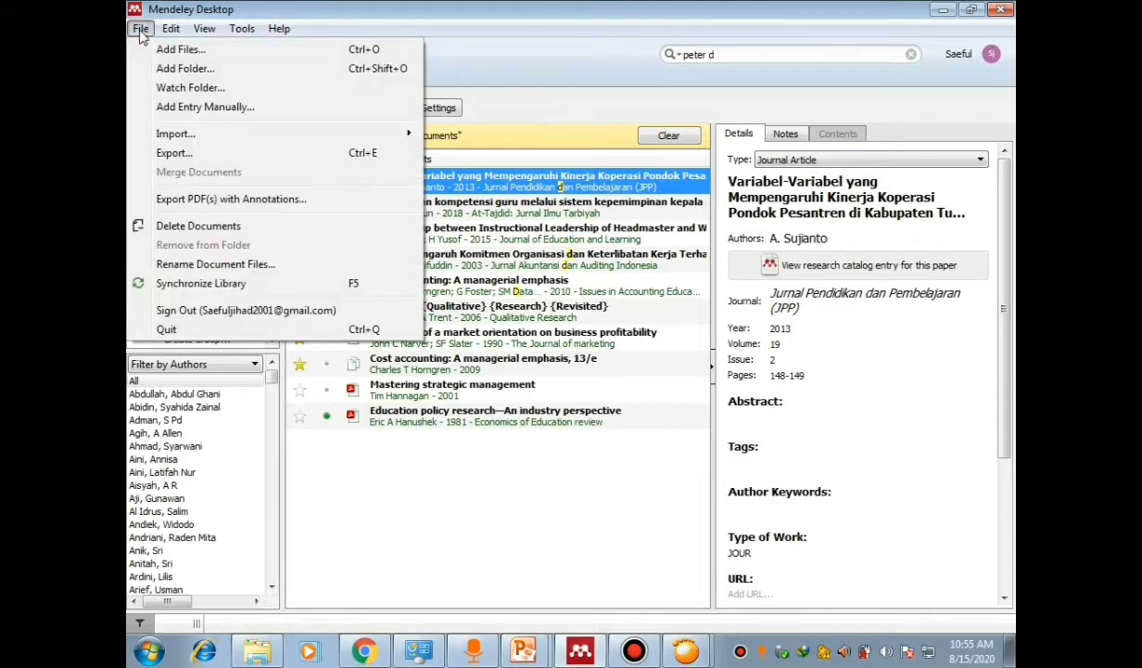
mouse_move(203, 139)
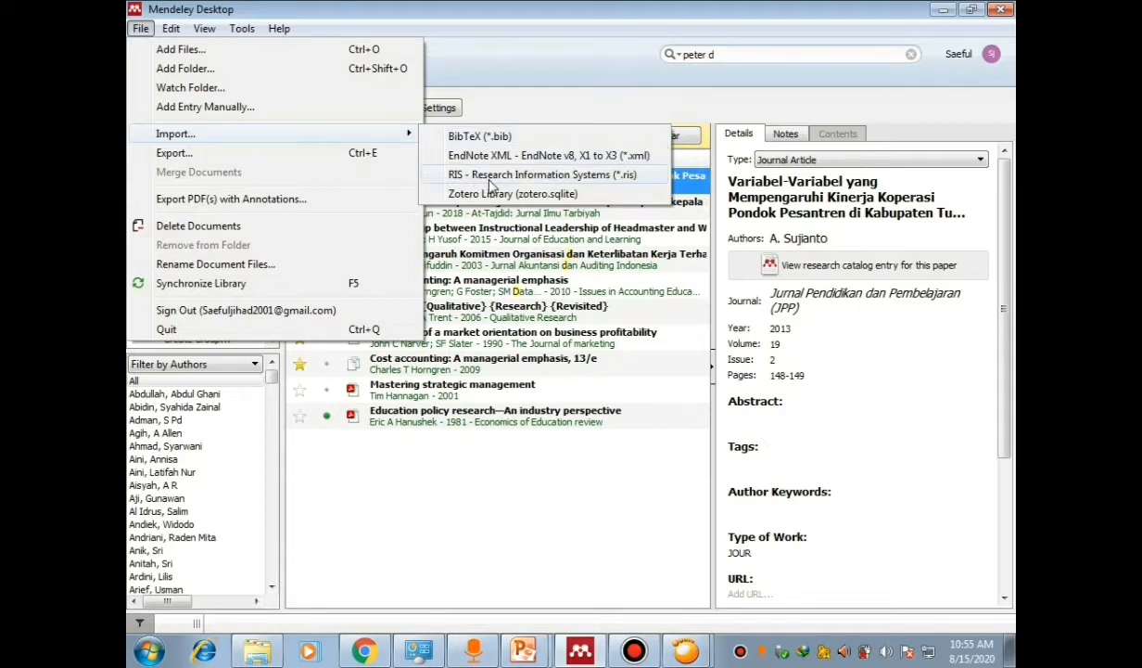
left_click(494, 178)
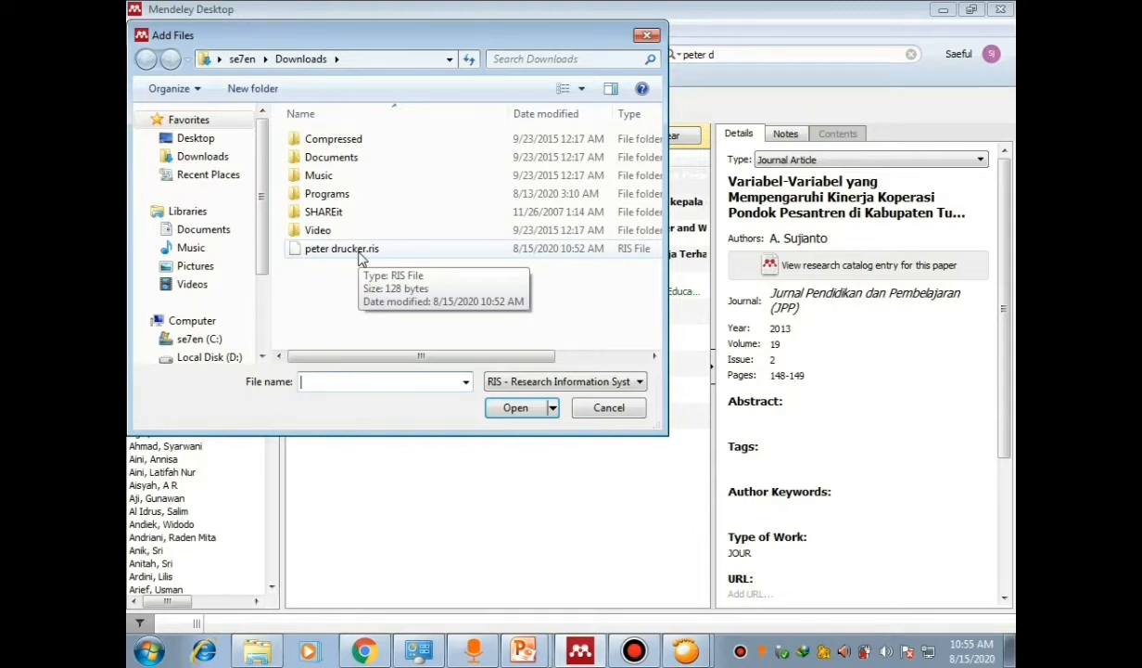
left_click(341, 258)
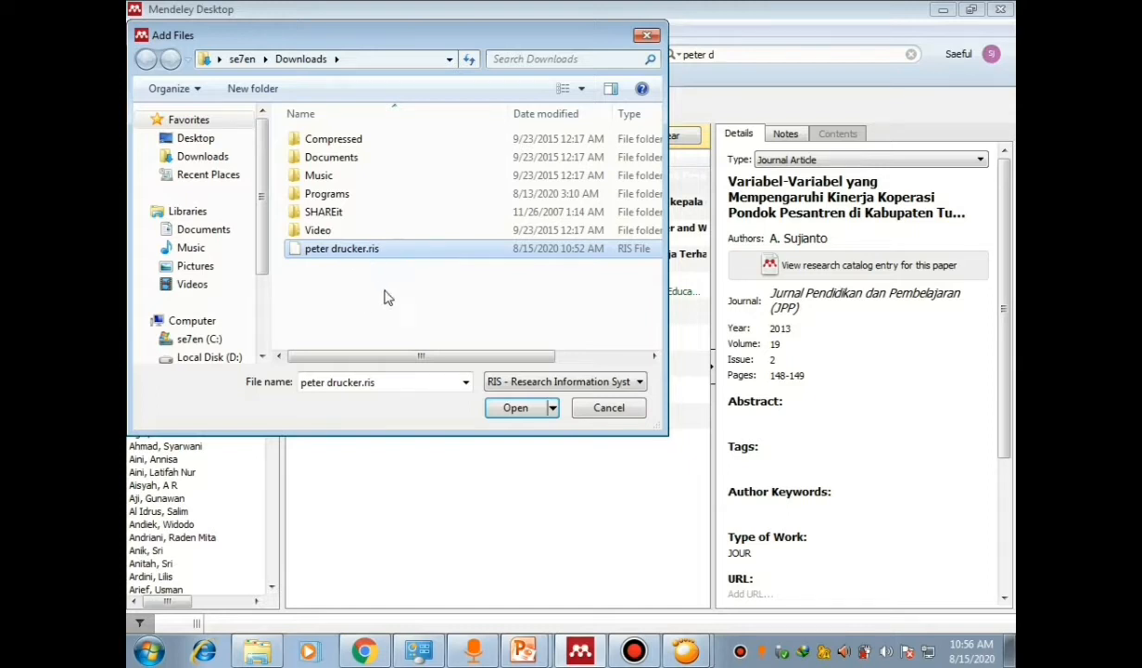
left_click(515, 408)
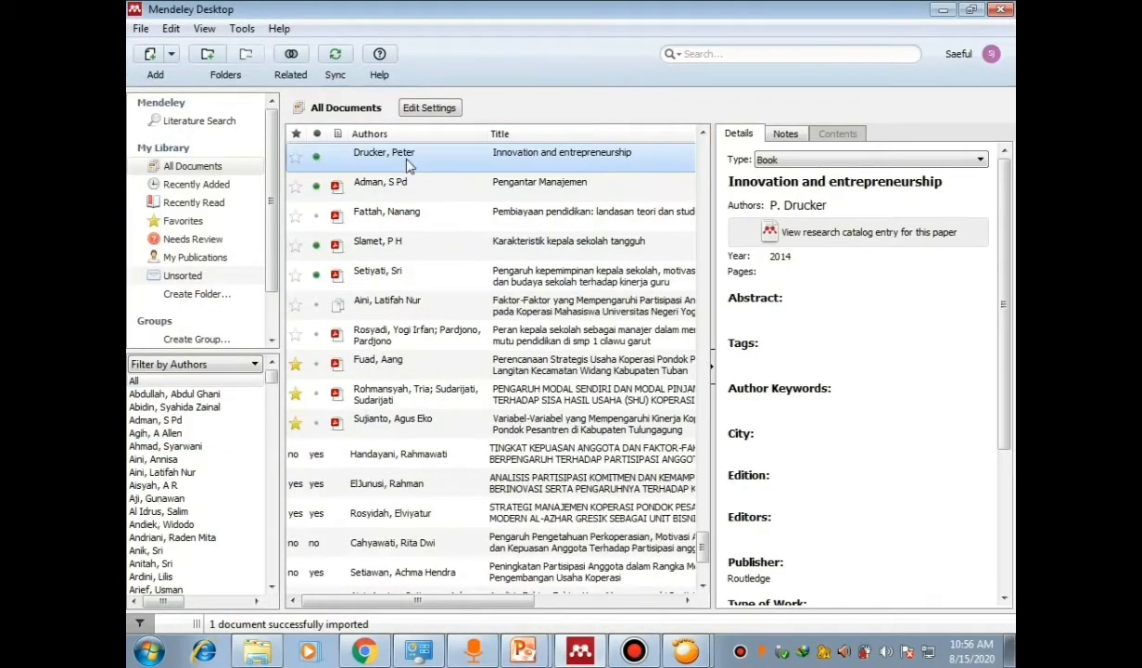
left_click(408, 160)
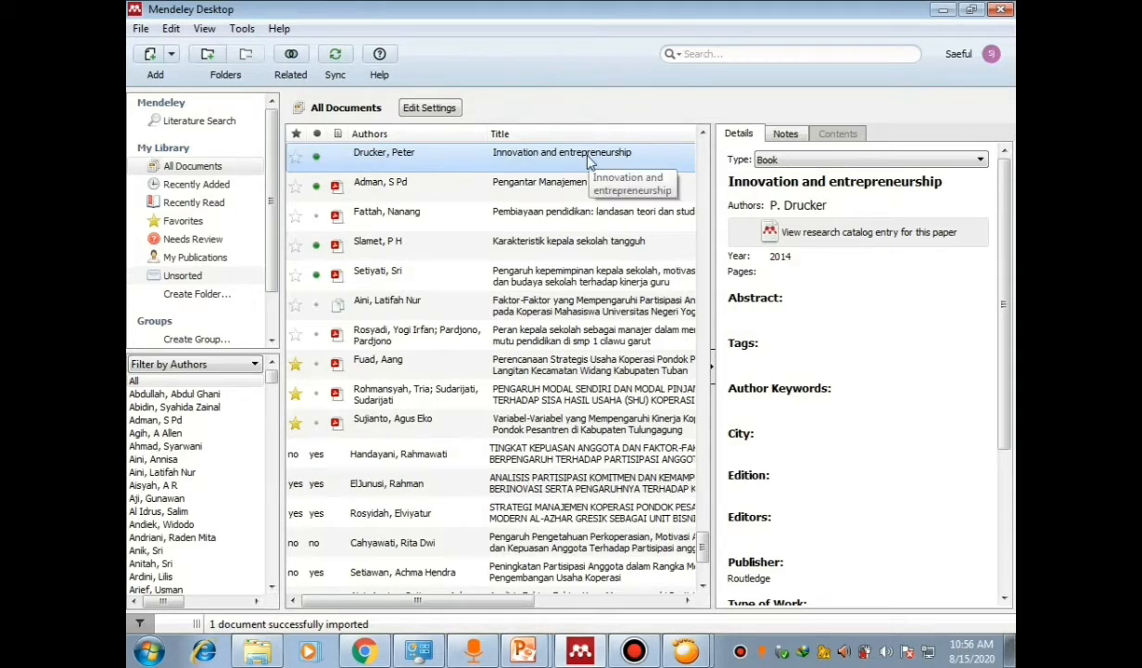
left_click(1007, 186)
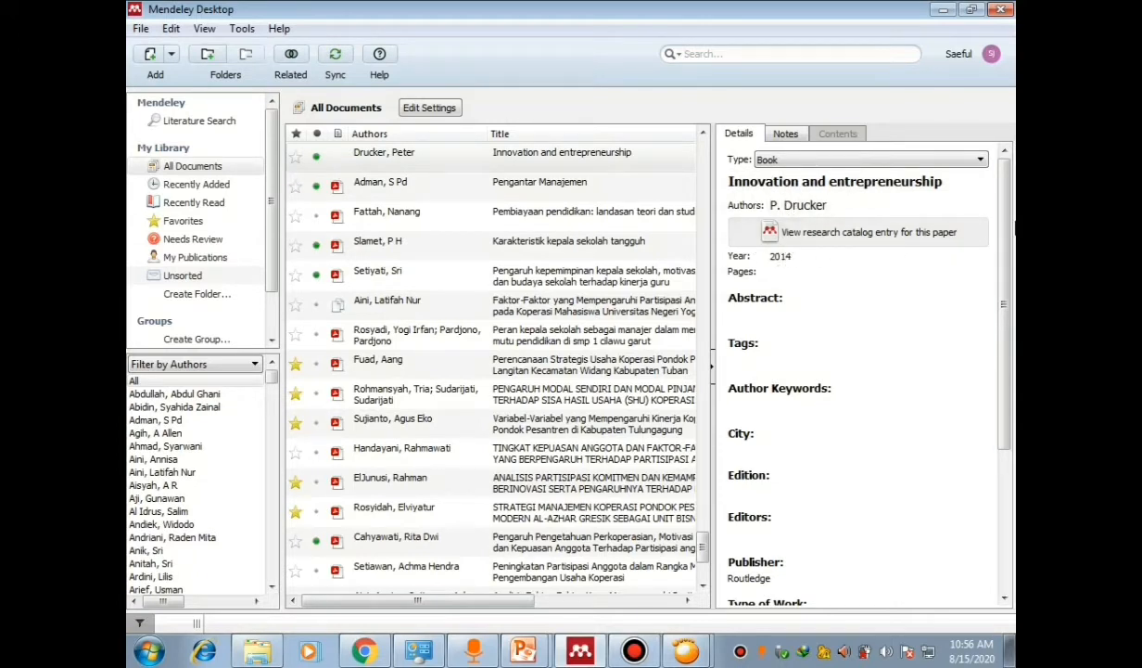
left_click_drag(1007, 226, 1007, 371)
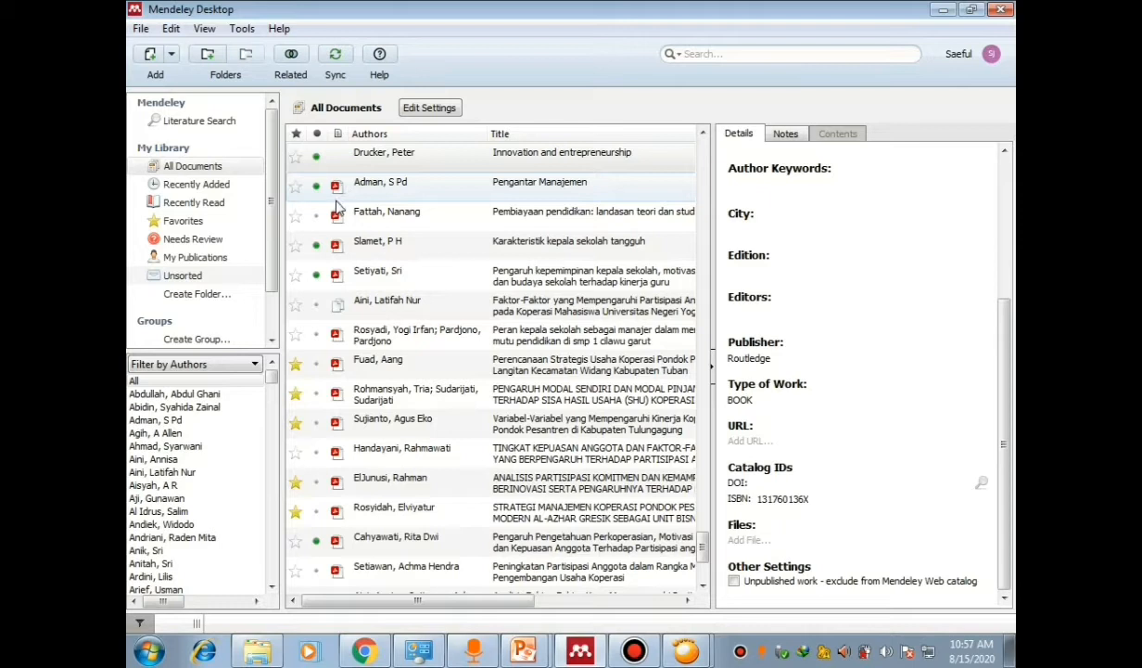
left_click(343, 156)
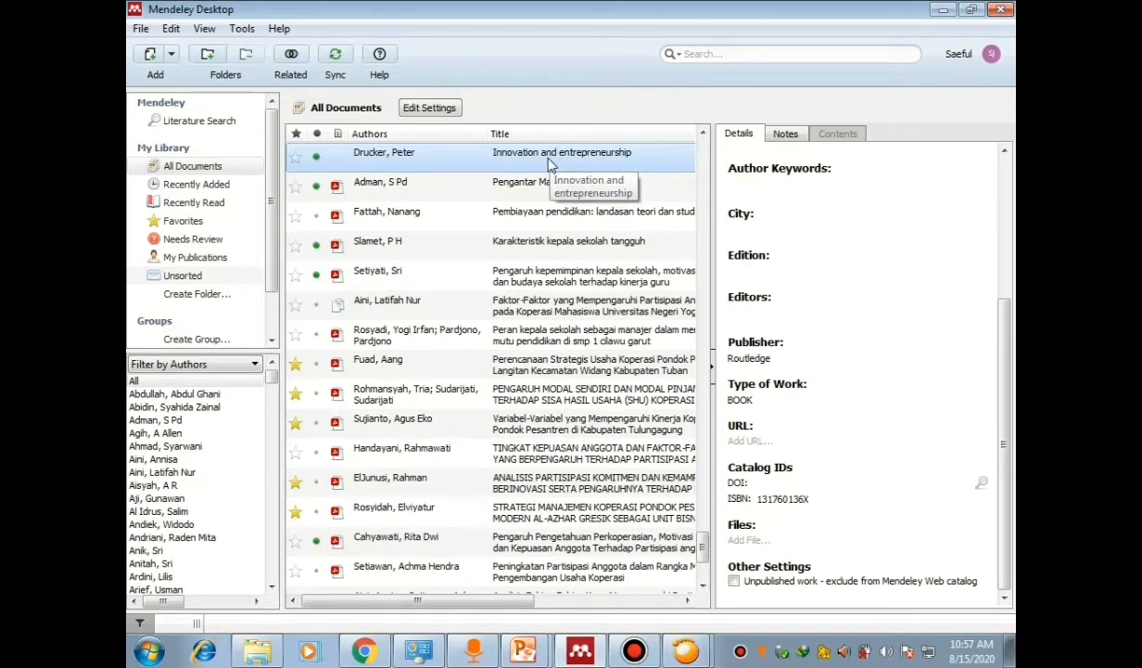
Step: Download the Drucker book's PDF from academia.edu into the Downloads folder
left_click(368, 654)
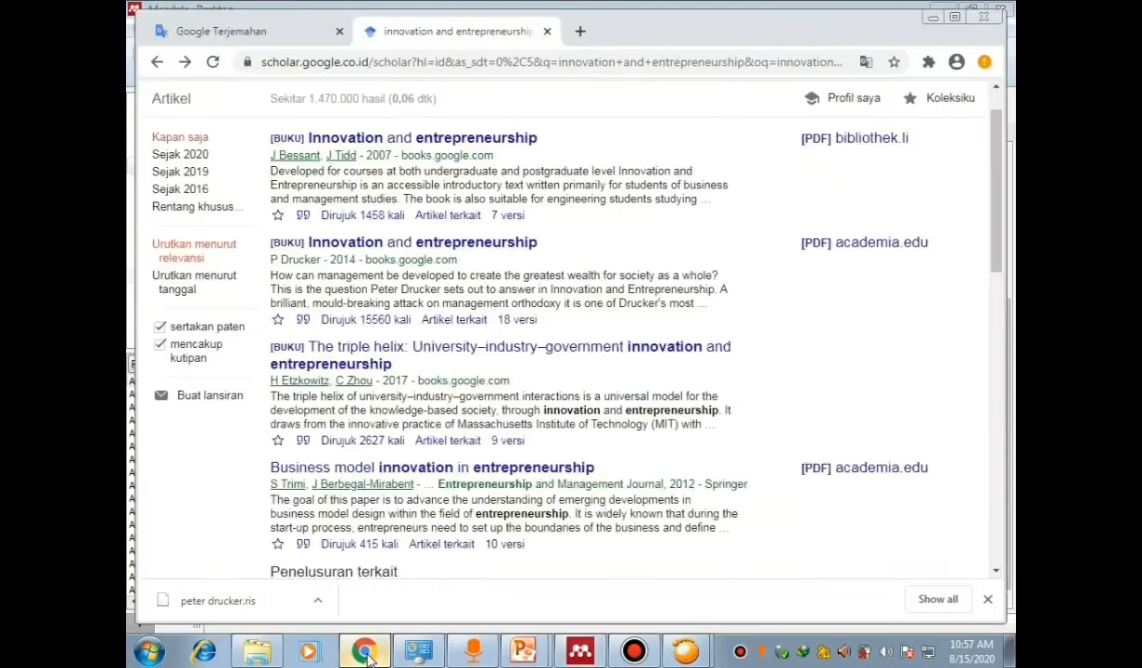
left_click(856, 251)
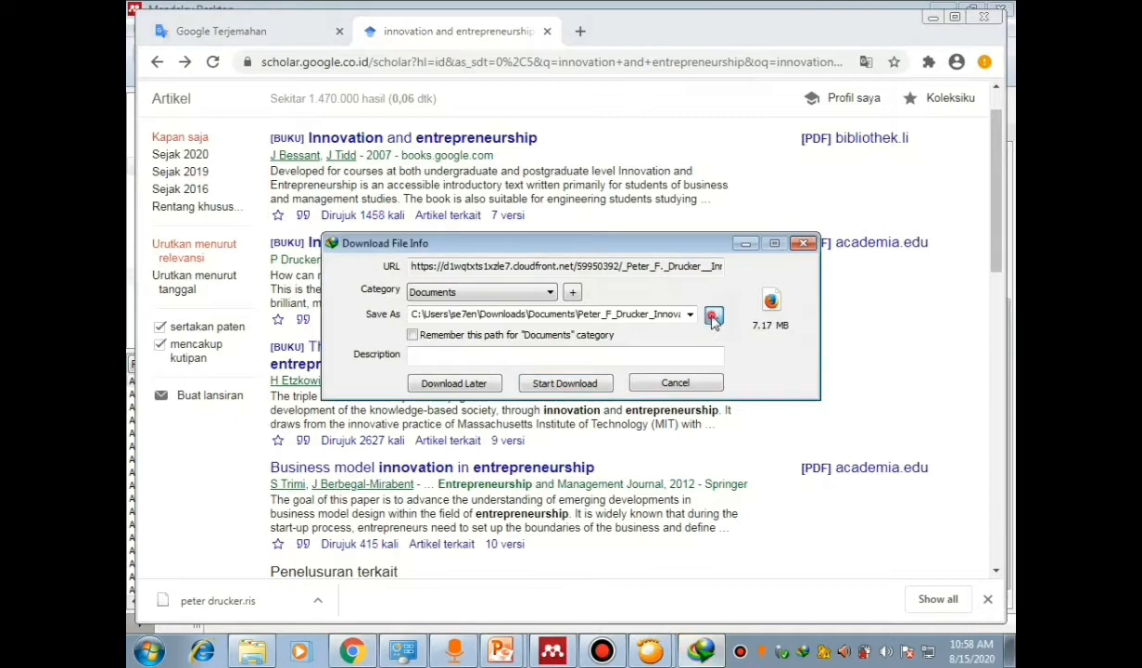
left_click(714, 317)
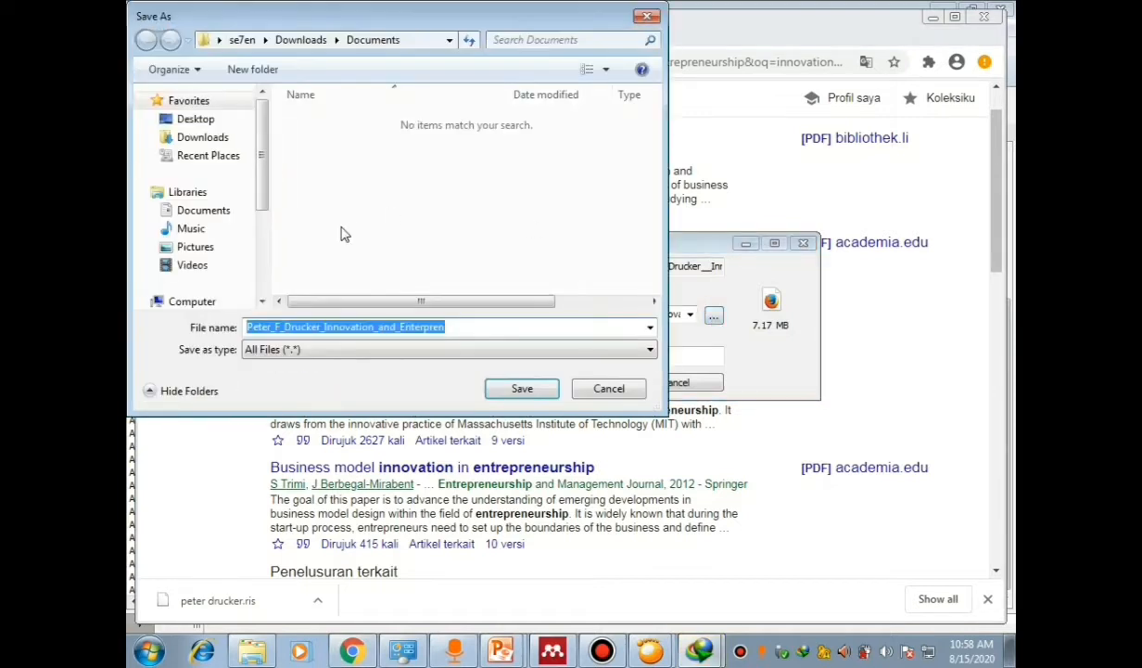
left_click(198, 139)
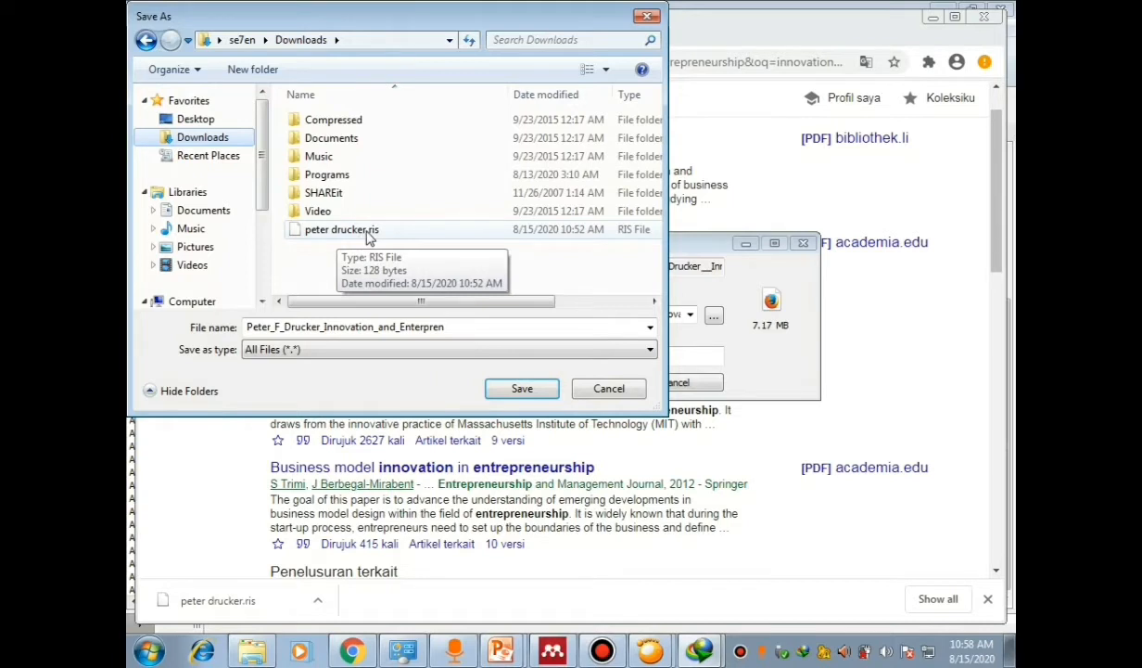
left_click(522, 388)
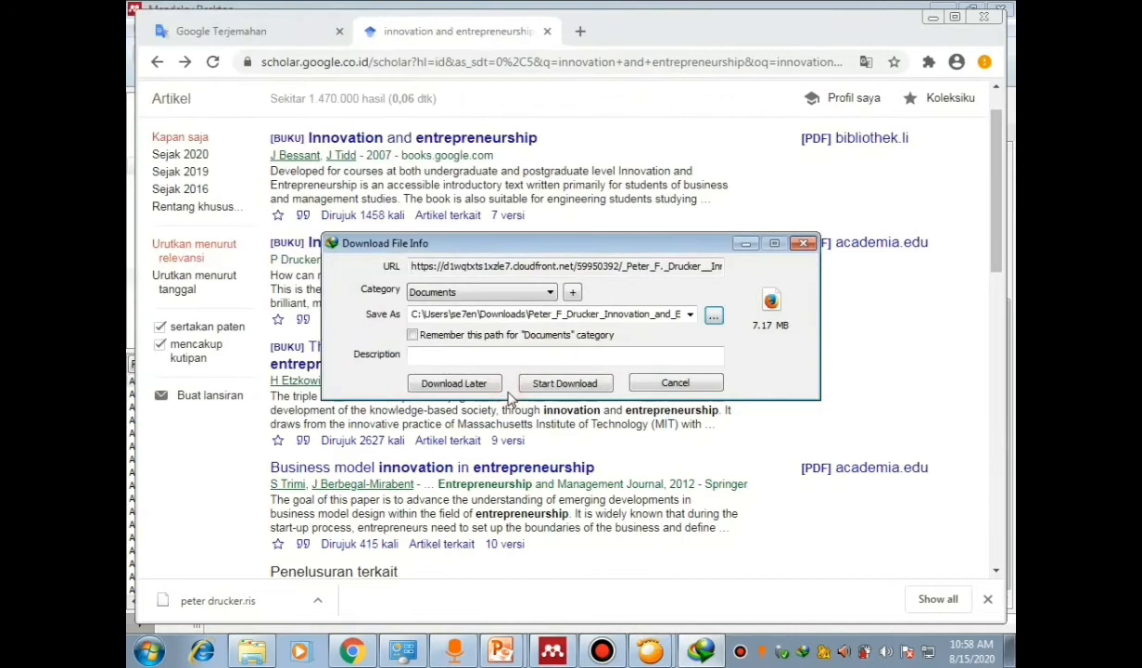
left_click(559, 384)
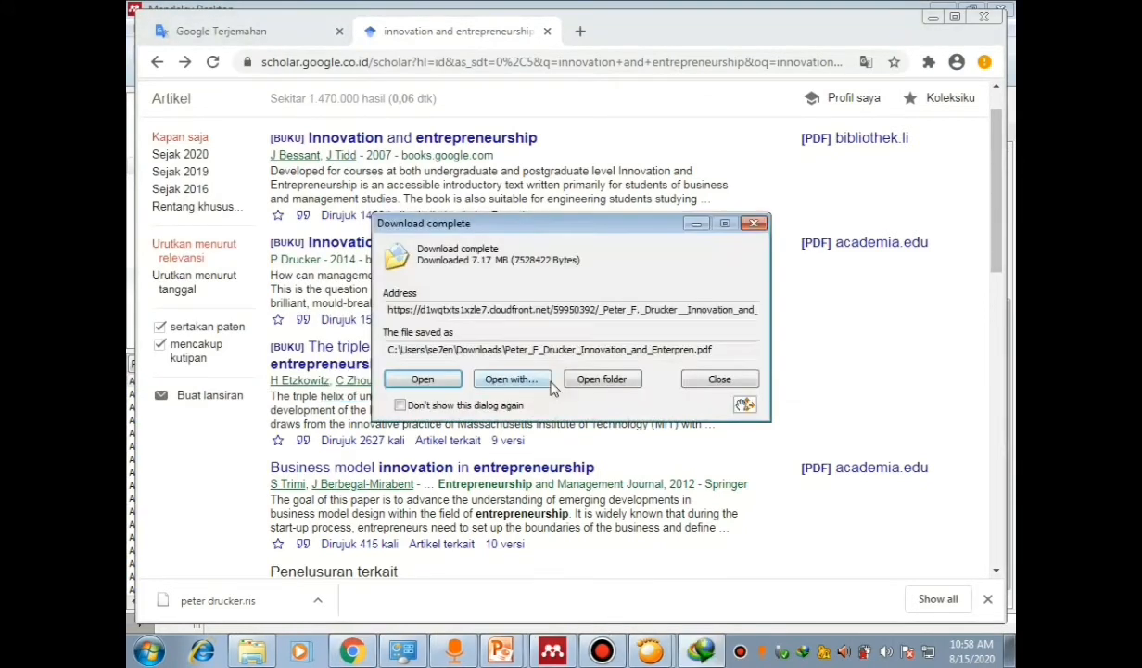
Step: Check the downloaded PDF in its Downloads folder, then close Explorer
left_click(610, 386)
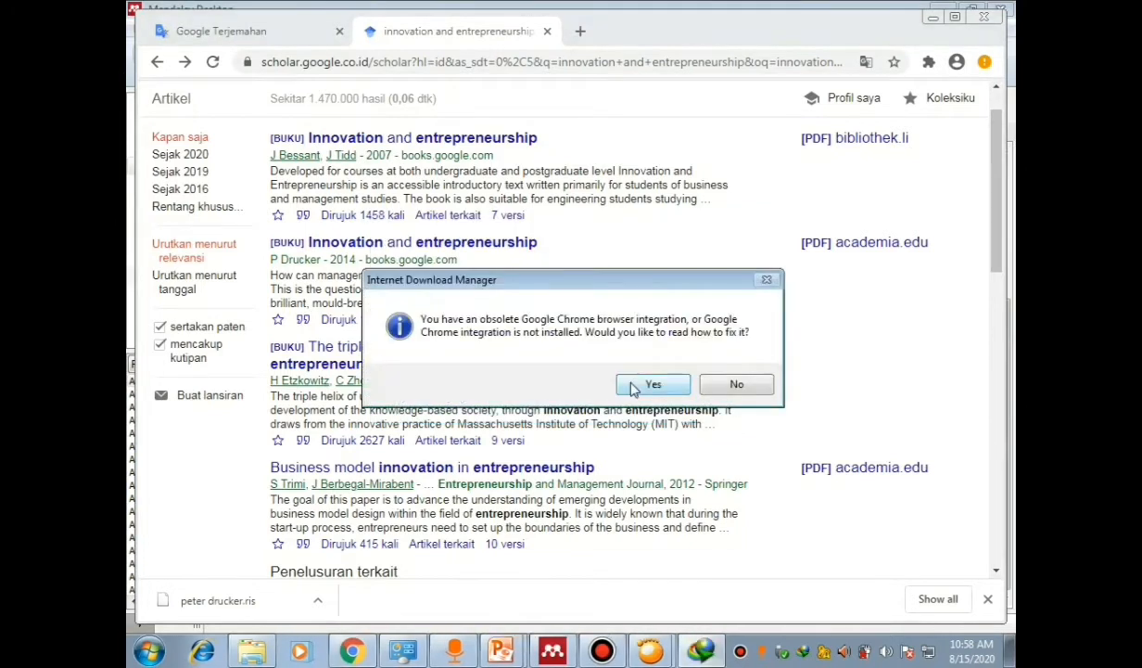
left_click(636, 392)
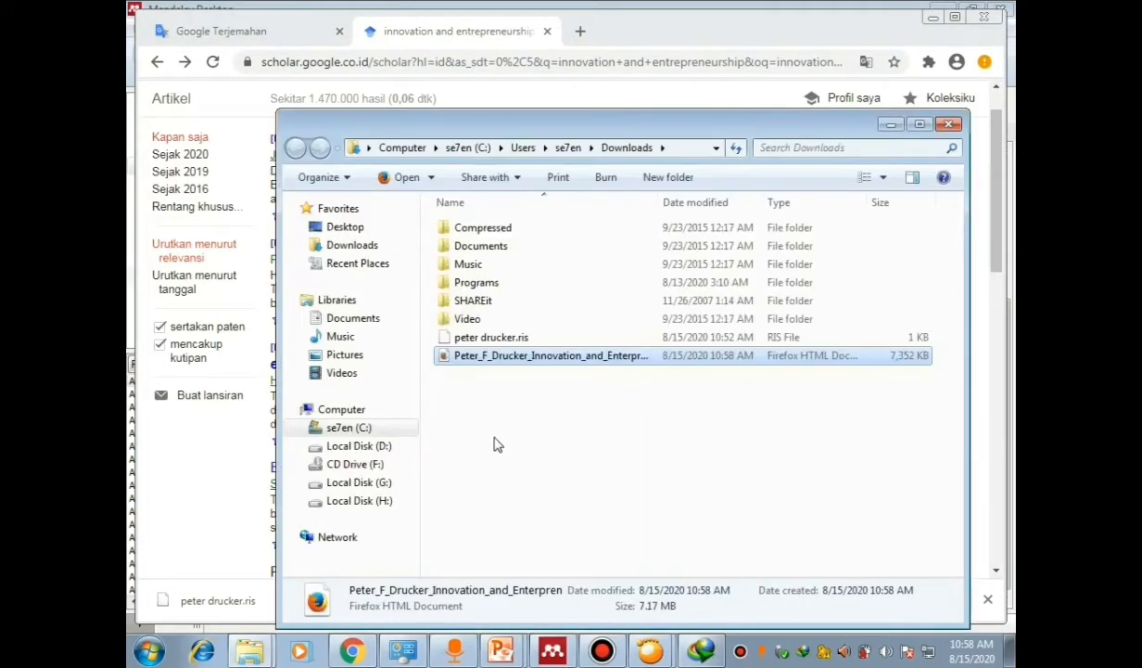
left_click(531, 300)
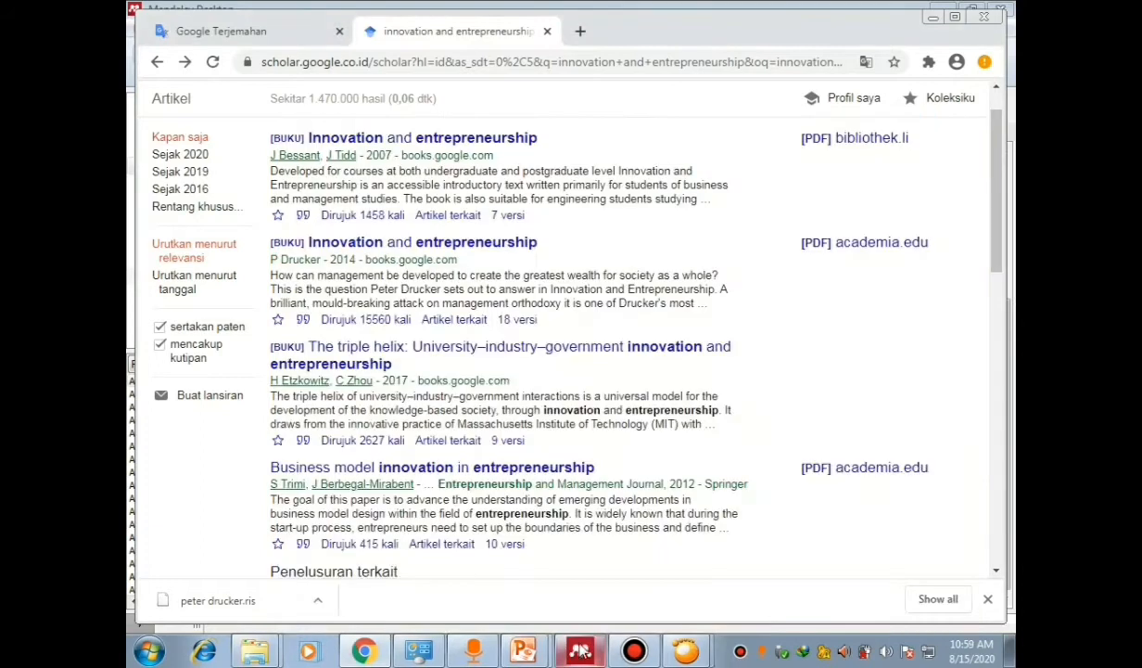
mouse_move(583, 651)
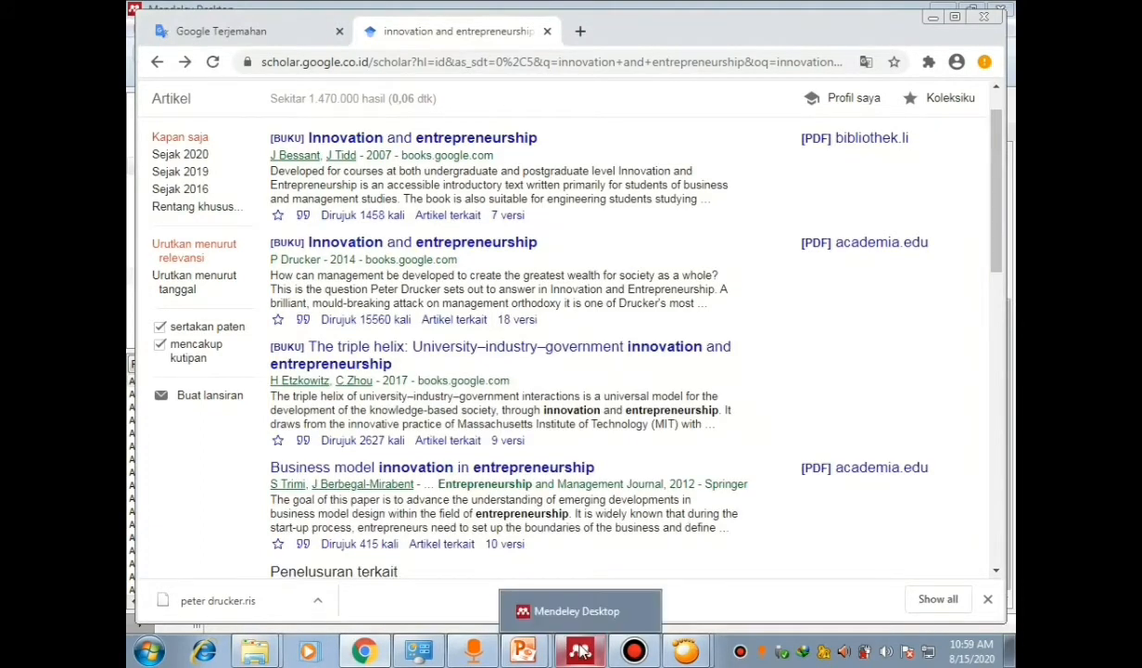
Step: Attach Peter_F_Drucker_Innovation_and_Enterpren.pdf to the Innovation and entrepreneurship entry in Mendeley
left_click(580, 651)
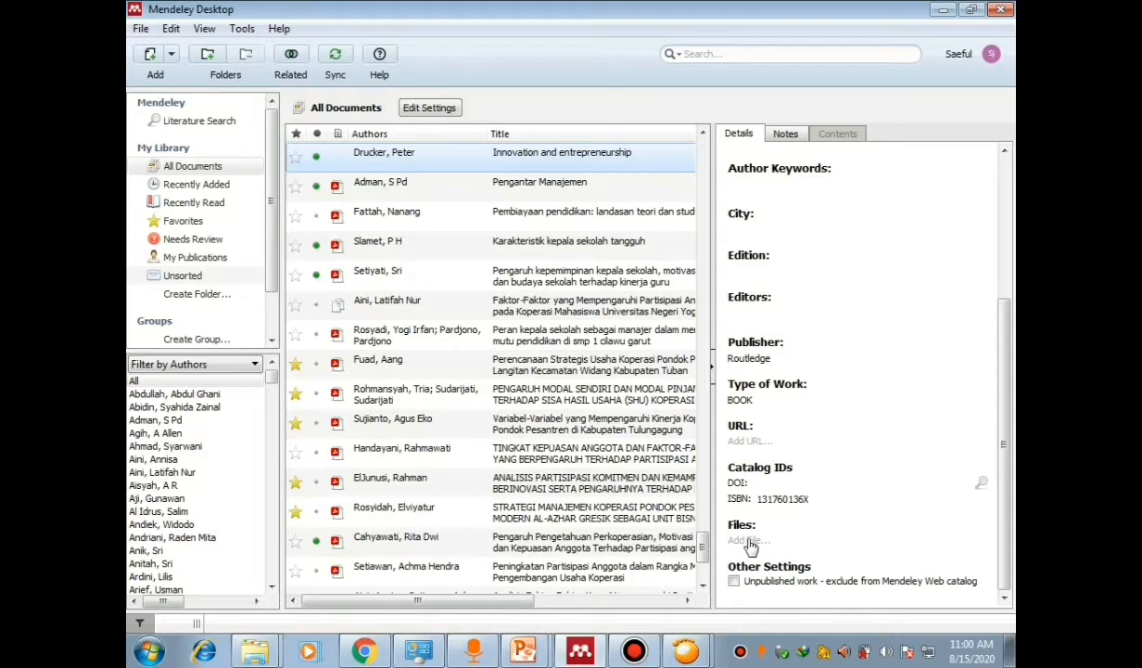
left_click(750, 546)
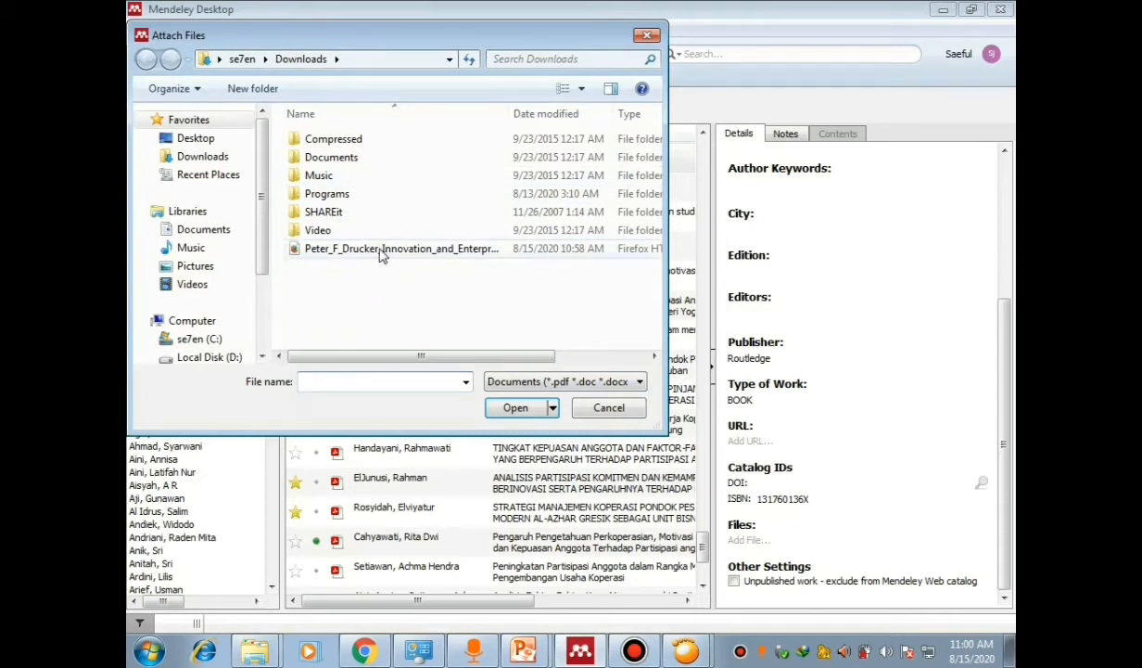
left_click(381, 254)
left_click(508, 408)
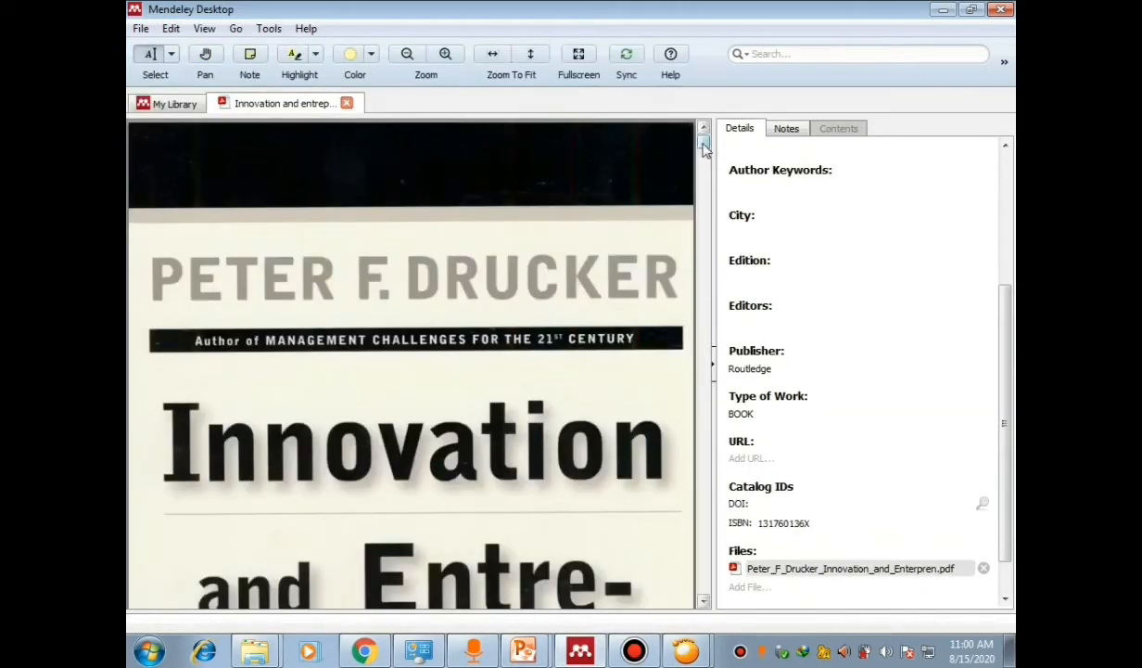
Step: Page through the book's cover, title page and Contents in the PDF viewer
left_click(705, 601)
left_click(704, 601)
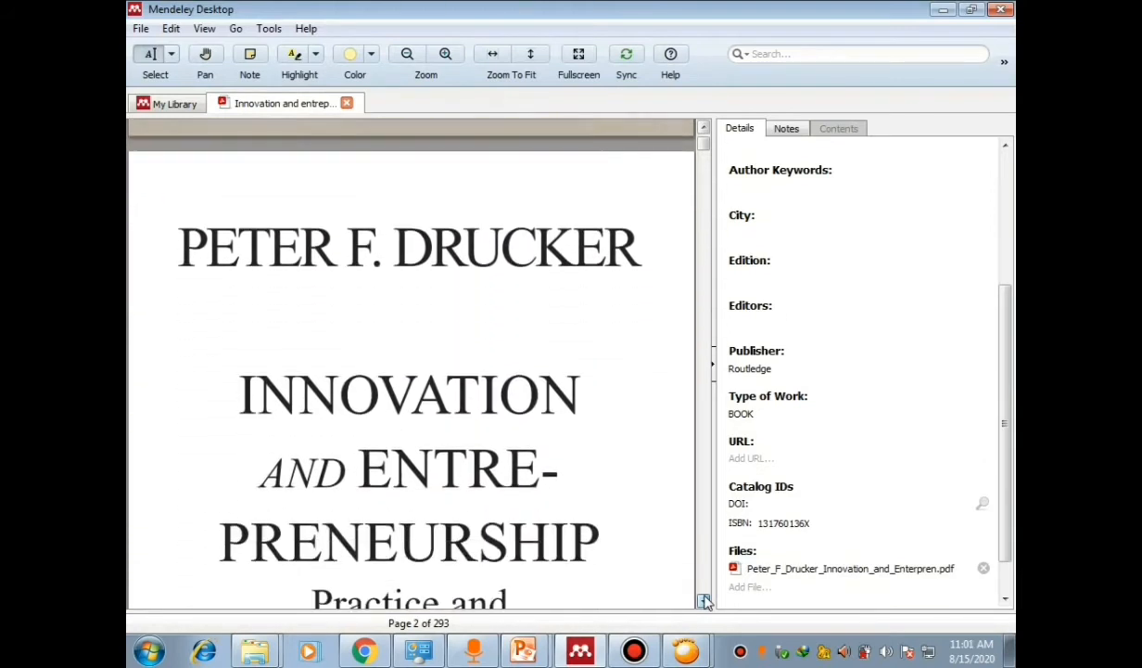
left_click(705, 600)
left_click(705, 601)
left_click(705, 601)
left_click(705, 601)
left_click(705, 601)
left_click(704, 601)
left_click(705, 601)
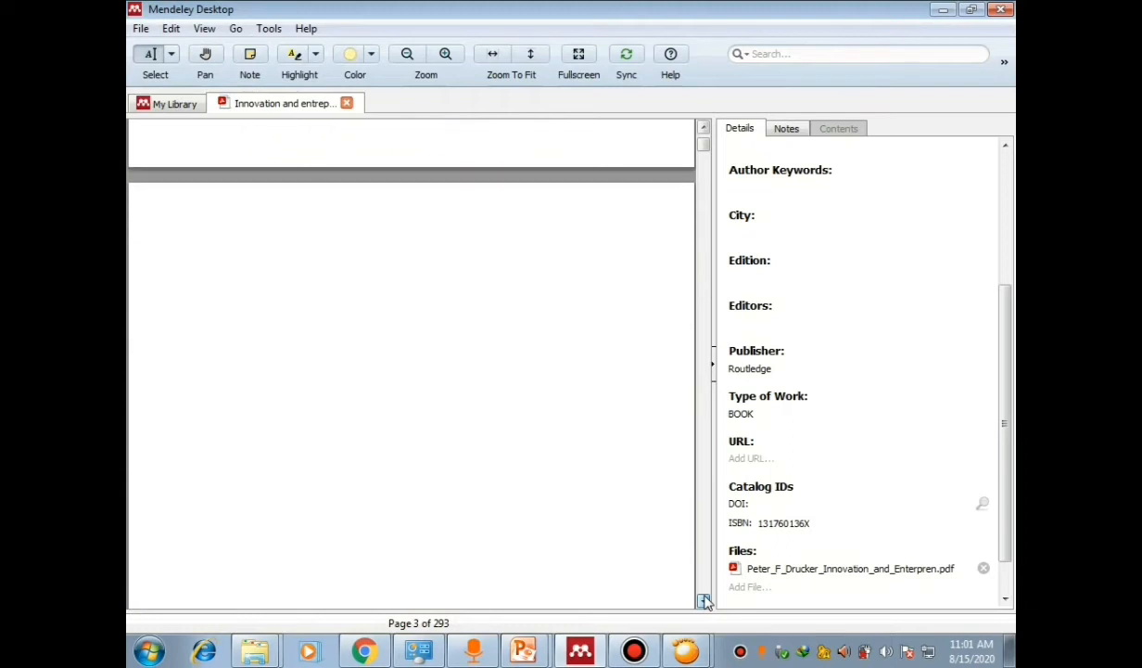
left_click(704, 600)
left_click(705, 601)
left_click(704, 601)
left_click(704, 601)
left_click(704, 601)
left_click(705, 601)
left_click(705, 601)
left_click(704, 601)
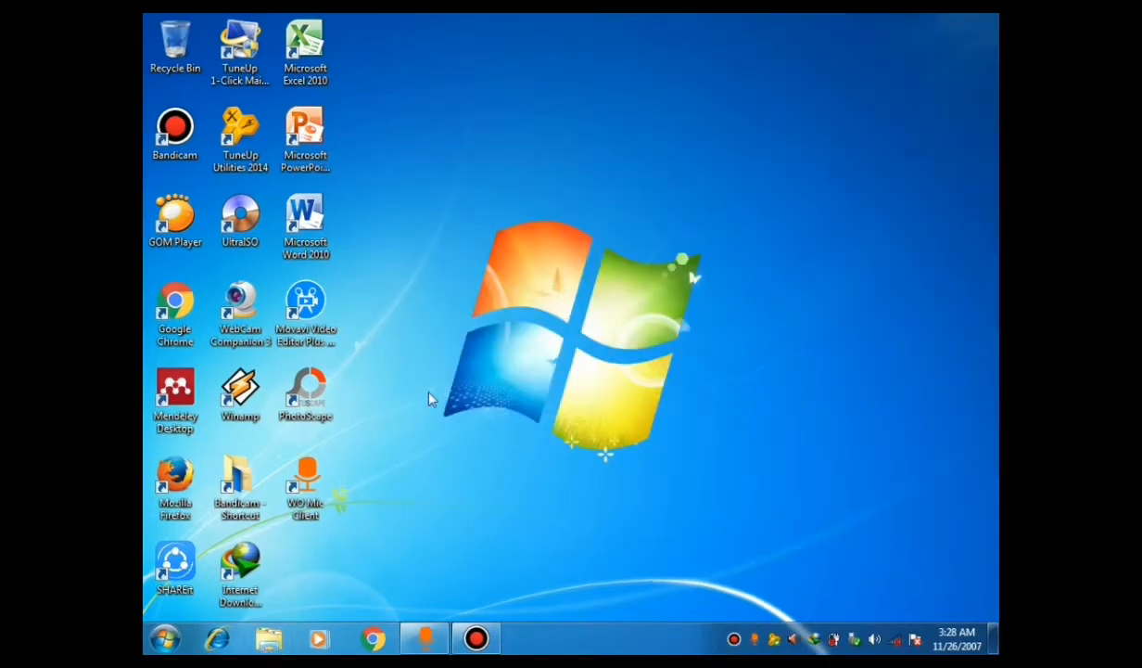
Step: Relaunch Mendeley Desktop from its shortcut, maximize it, and choose Add Entry Manually
right_click(184, 393)
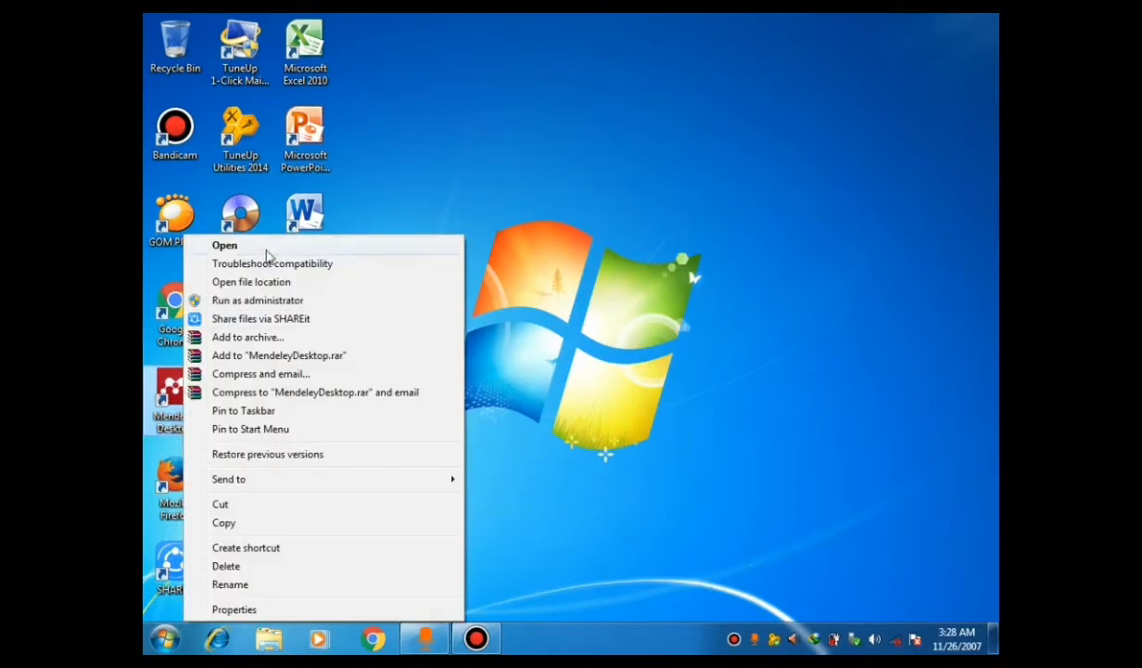
left_click(267, 248)
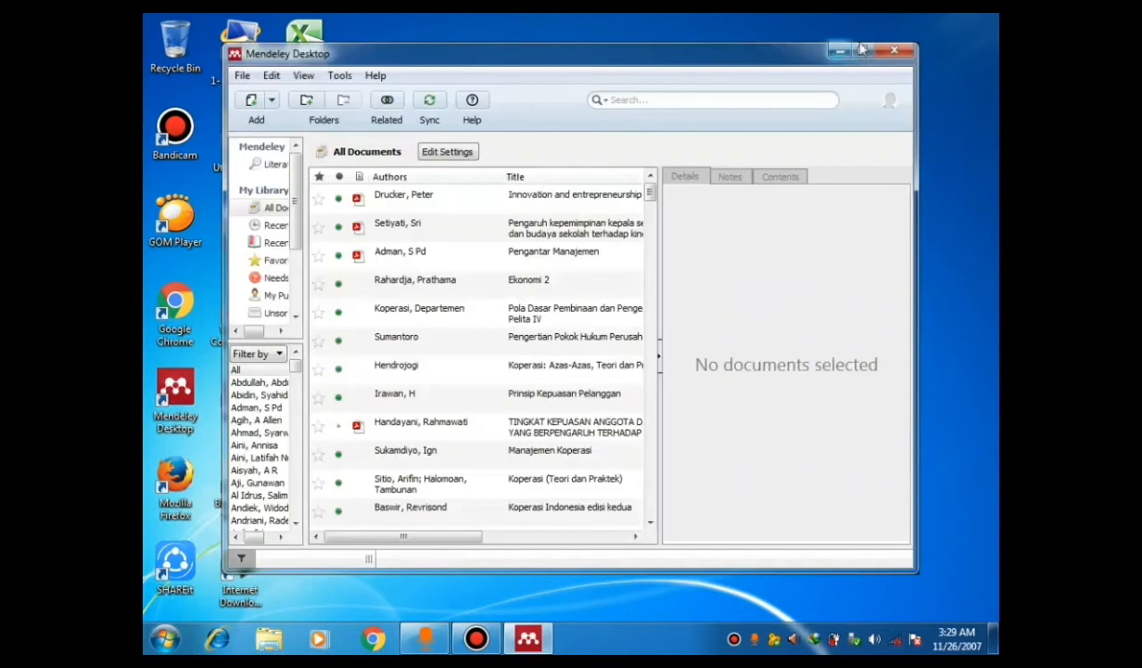
left_click(862, 48)
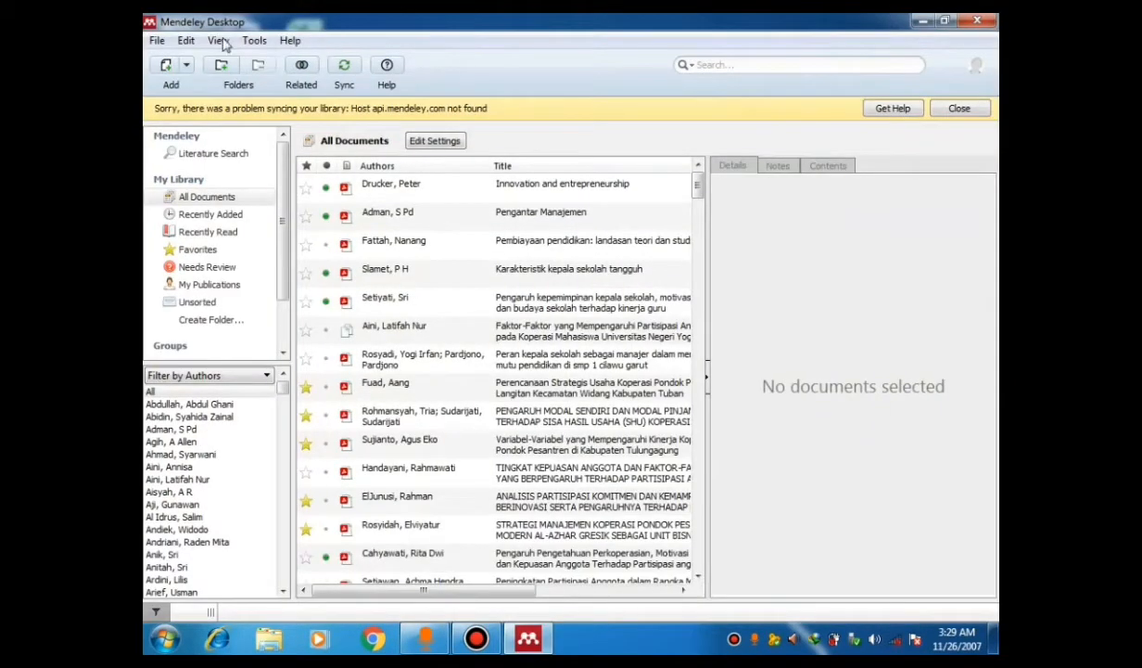
left_click(158, 42)
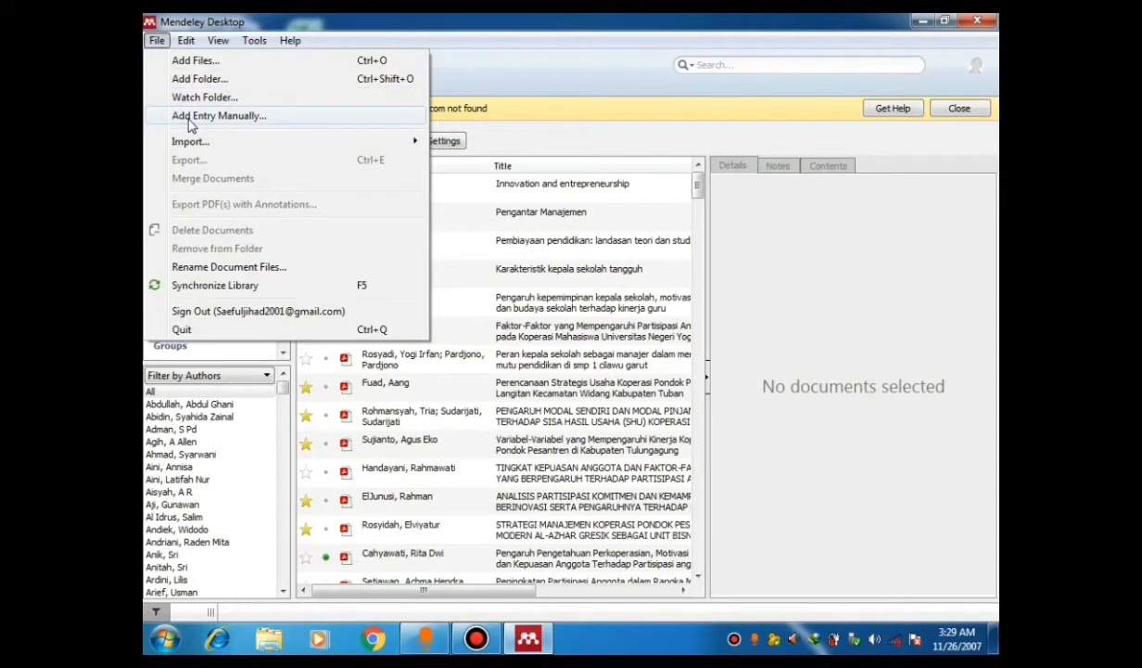
left_click(191, 117)
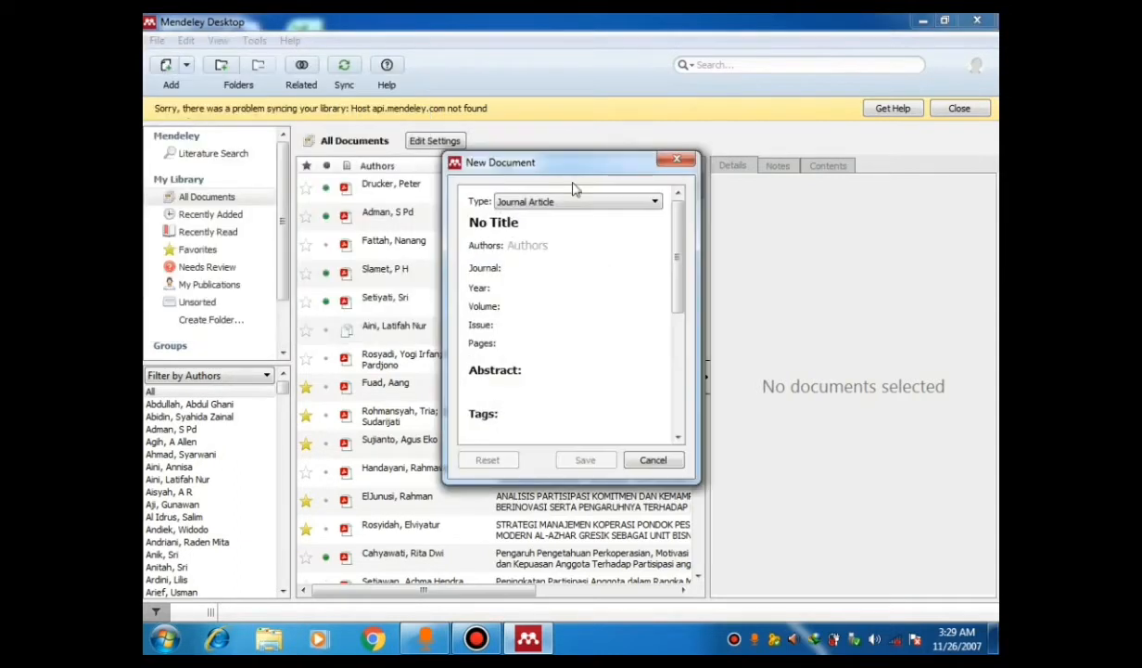
Step: Make the new reference a Book titled 'Tips menulis karya ilmiah' with its author and year 2016
left_click(653, 202)
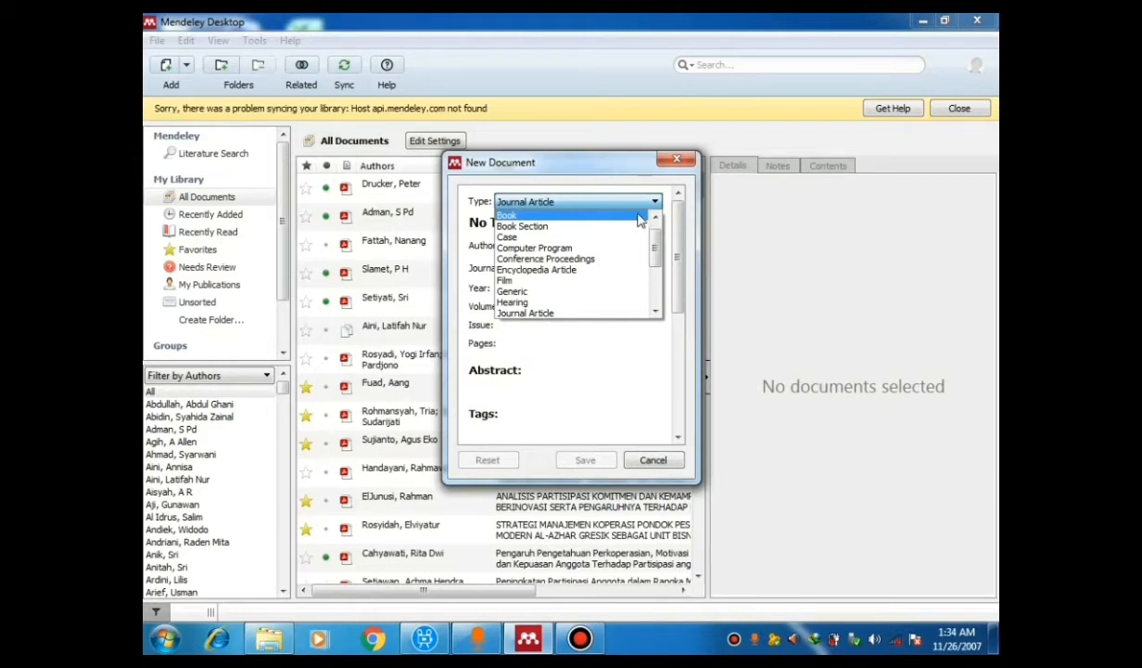
left_click(638, 216)
left_click(599, 221)
key("BackSpace")
key("BackSpace")
key("BackSpace")
key("BackSpace")
key("BackSpace")
key("BackSpace")
key("BackSpace")
key("BackSpace")
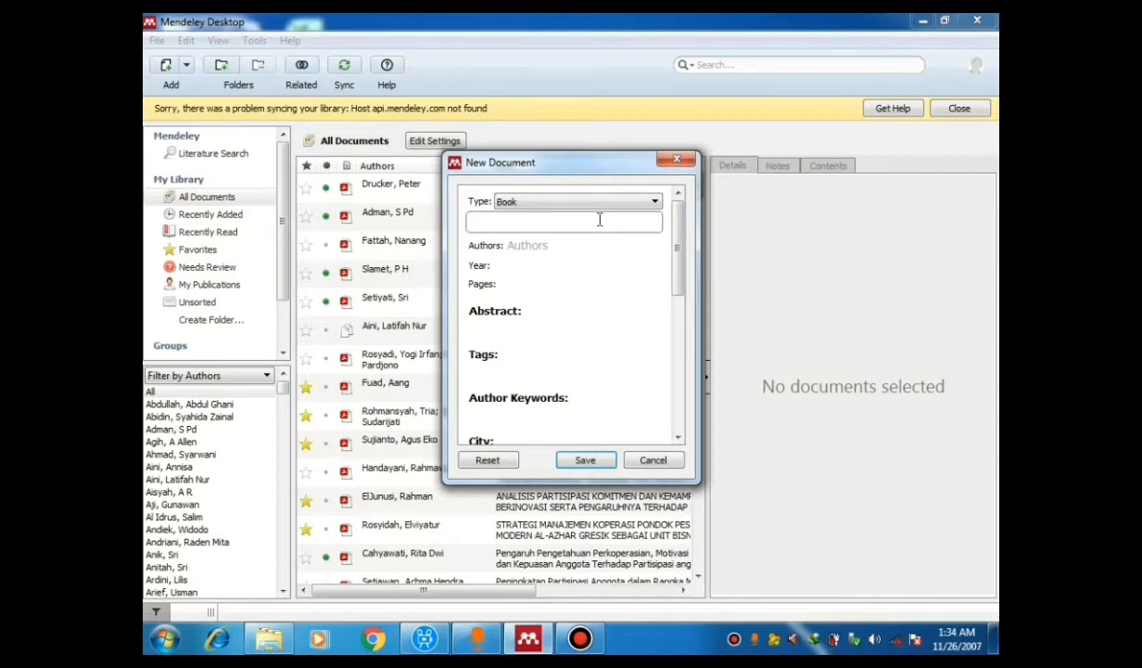
type("Tips menuli")
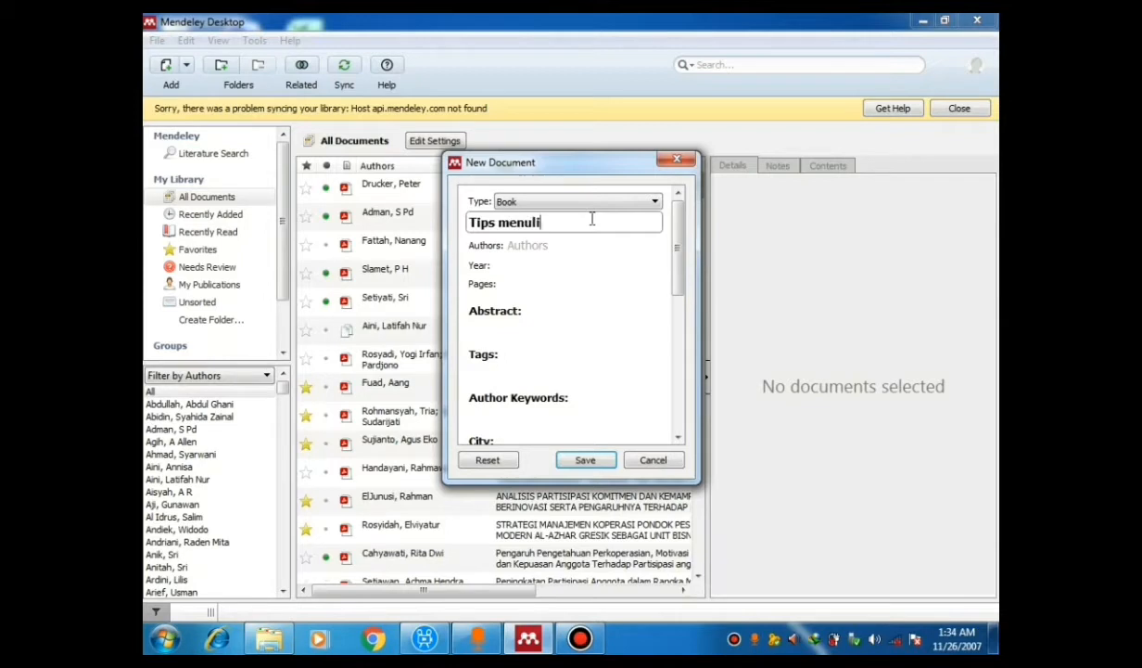
type("s karya ilmiah")
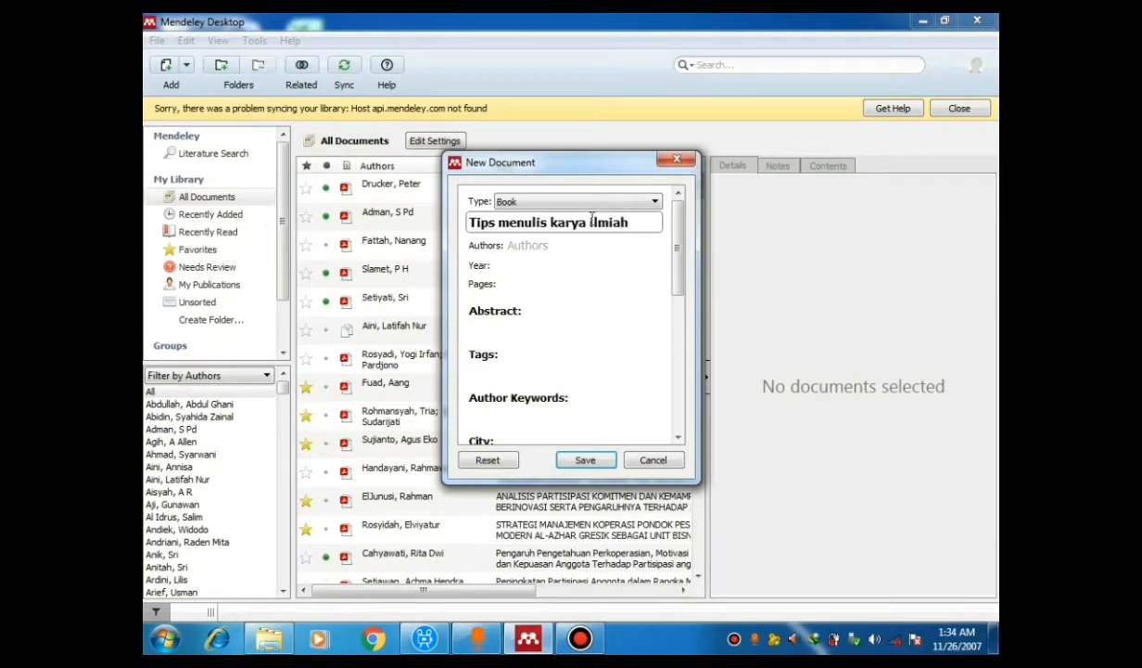
left_click(563, 246)
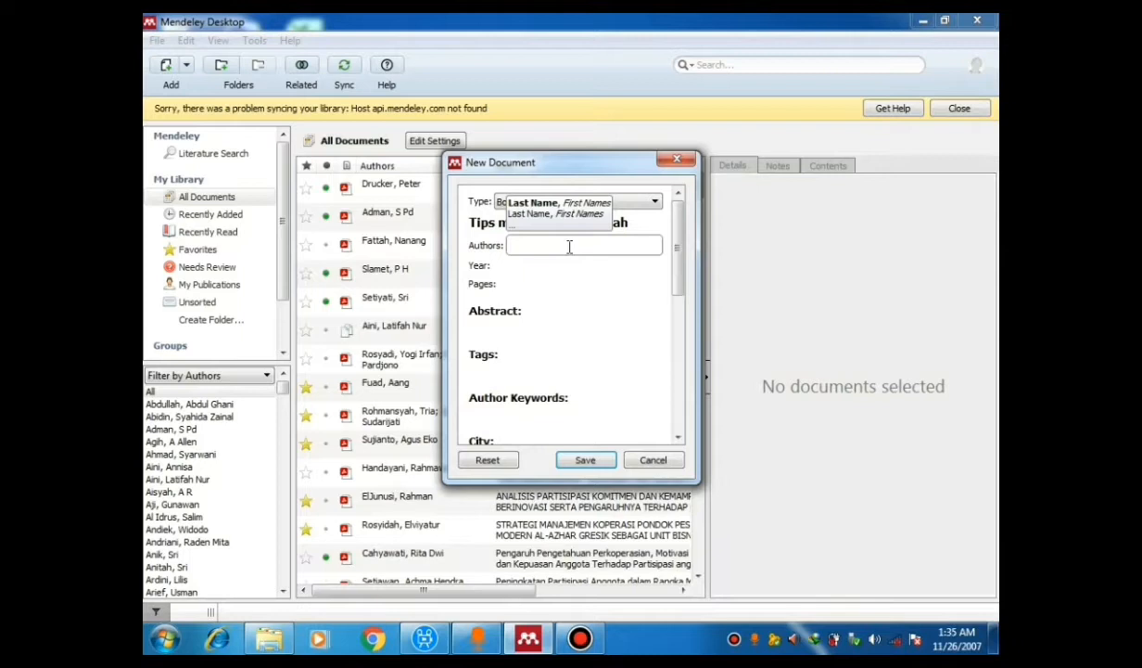
type("Musfah, Jejen")
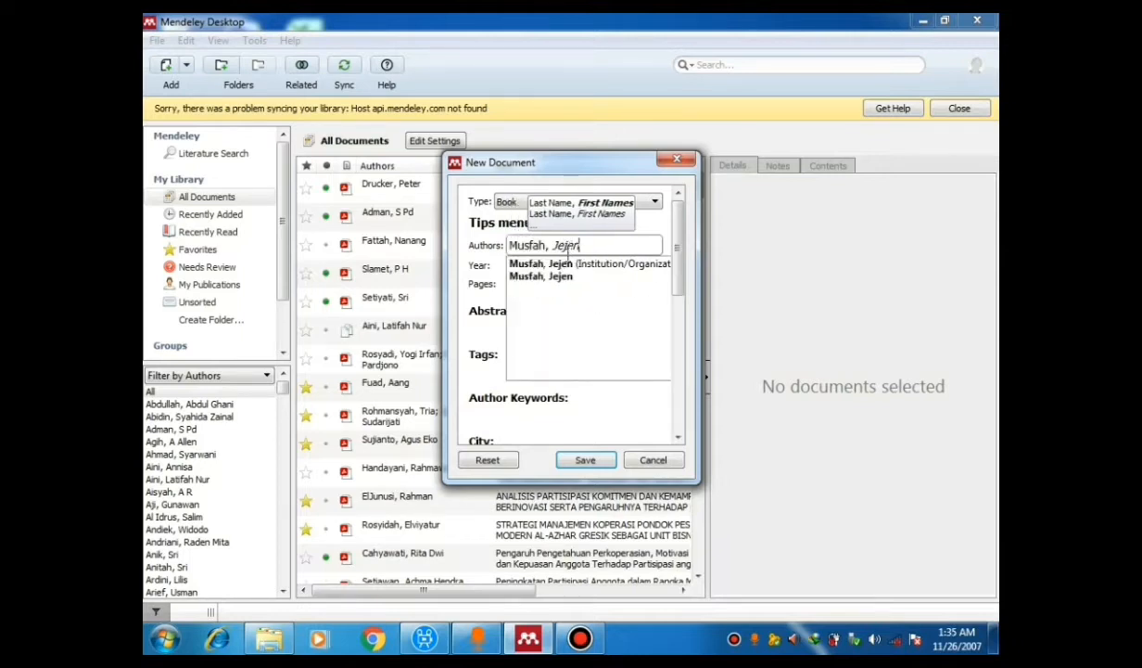
left_click(520, 267)
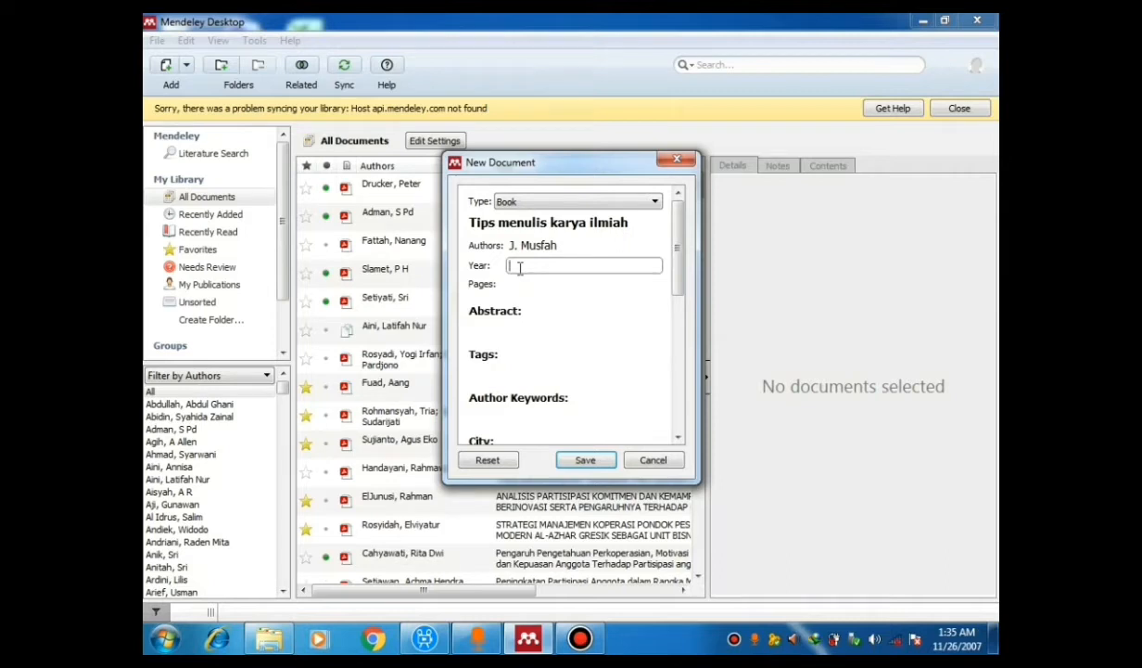
type("2016")
Step: Add city Jakarta and publisher Kencana, then save the book reference
scroll(527, 322, "down", 2)
left_click(502, 358)
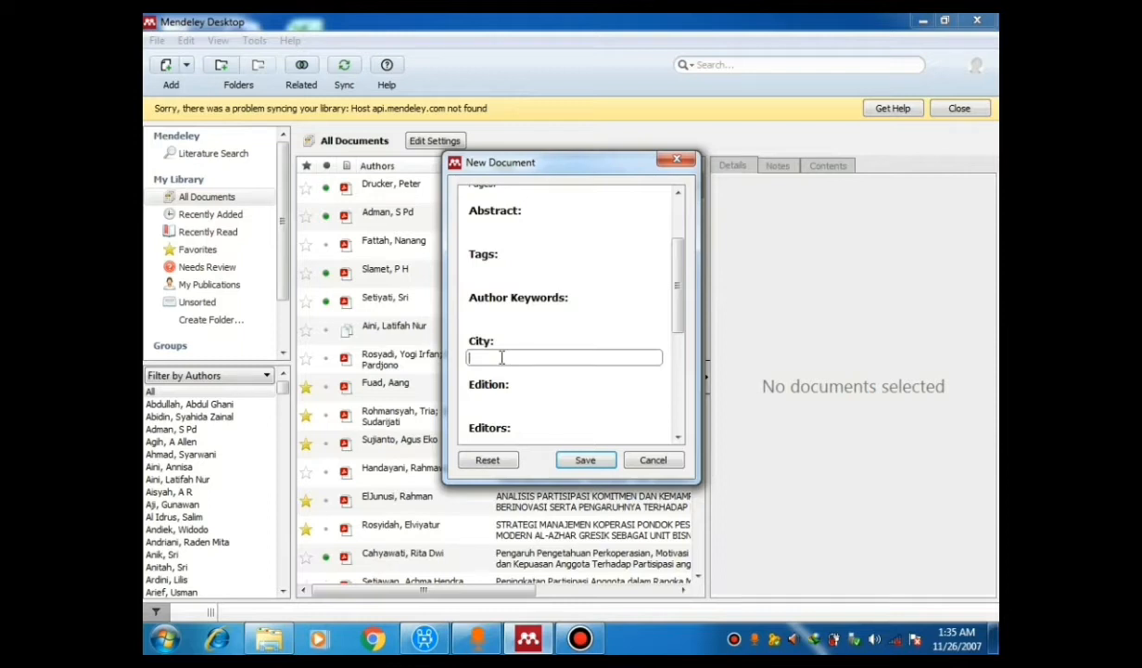
type("Jakarta")
scroll(568, 347, "down", 3)
left_click(568, 348)
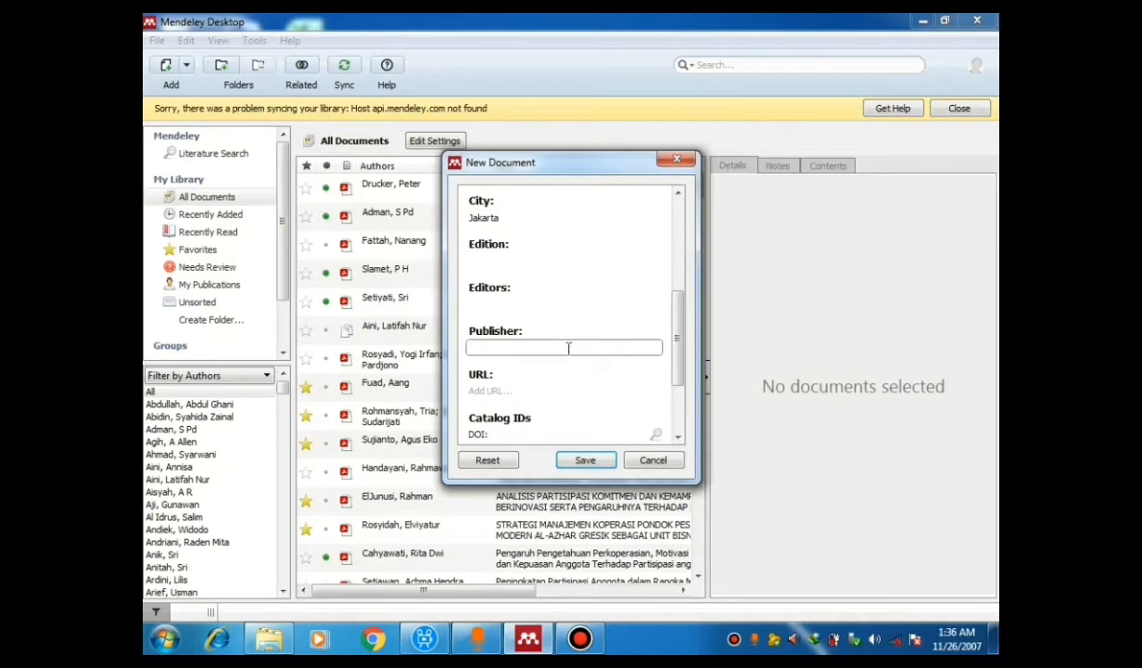
type("Kencana")
left_click_drag(679, 365, 684, 433)
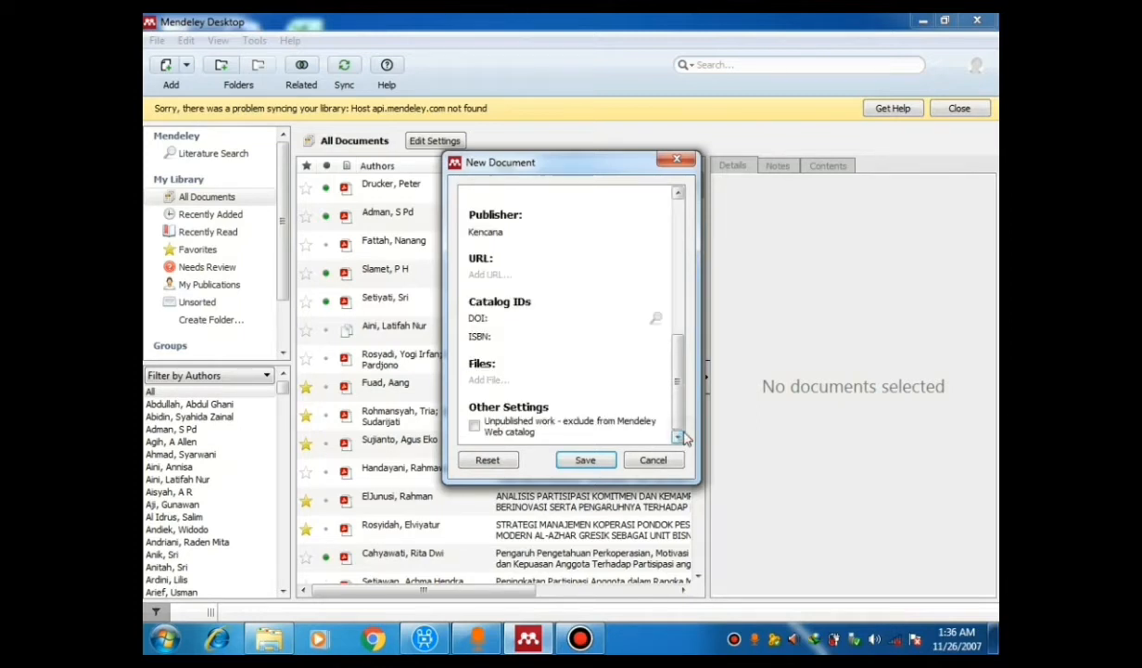
left_click(586, 460)
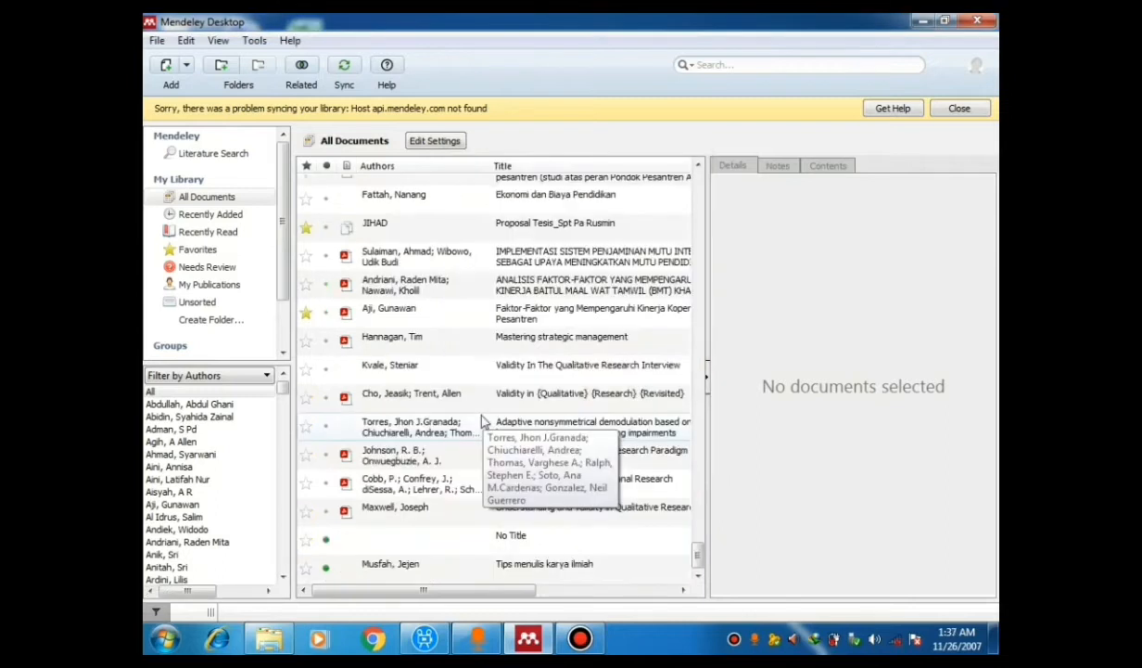
Step: Check the details of the newly added 'Tips menulis karya ilmiah' entry in All Documents
left_click(429, 568)
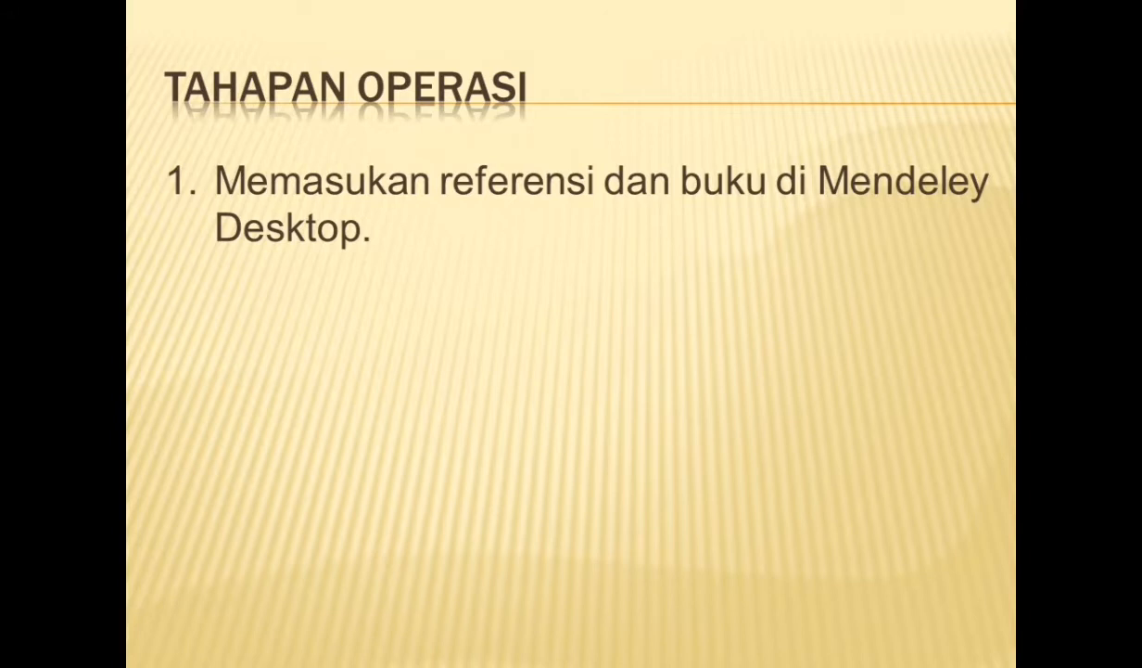
Step: Reveal the slide's second operating step, then delete a stray character in the Word chapter
key("Right")
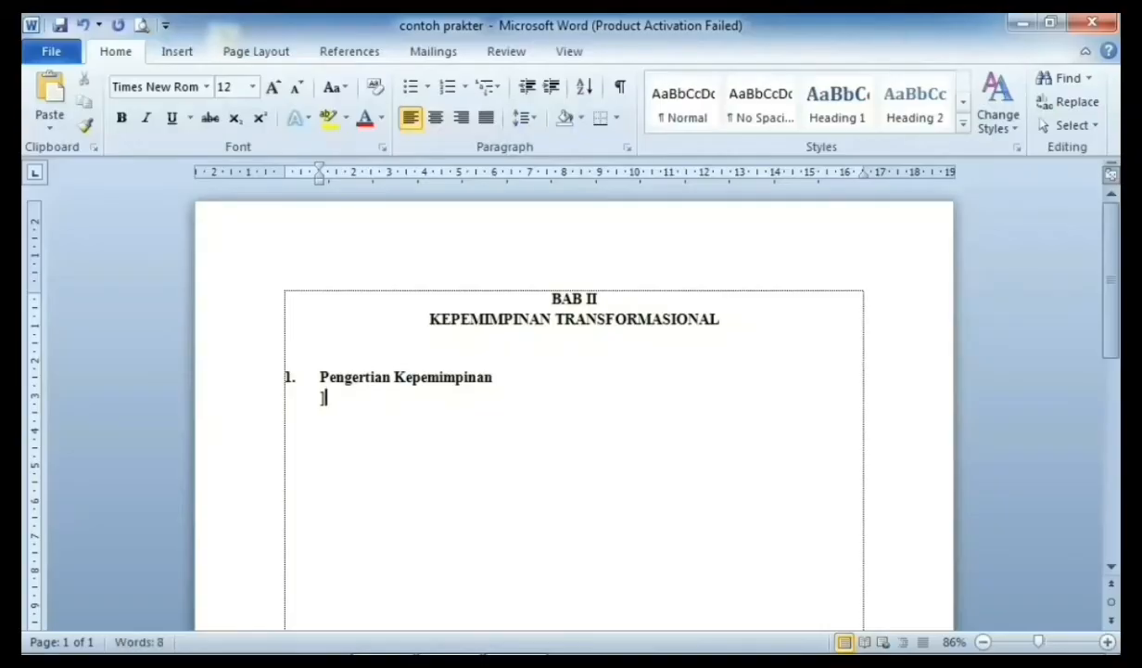
key("BackSpace")
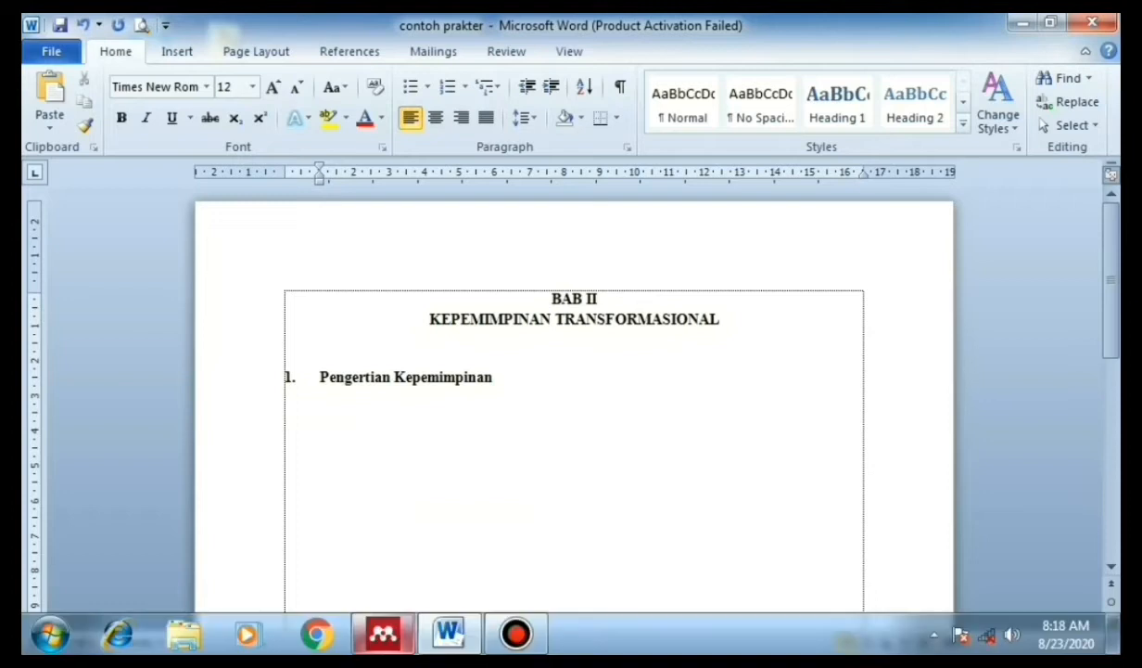
Step: Search the Mendeley library for 'pengertian kepemimpinan' and select the 2013 leadership and teacher motivation paper
left_click(383, 634)
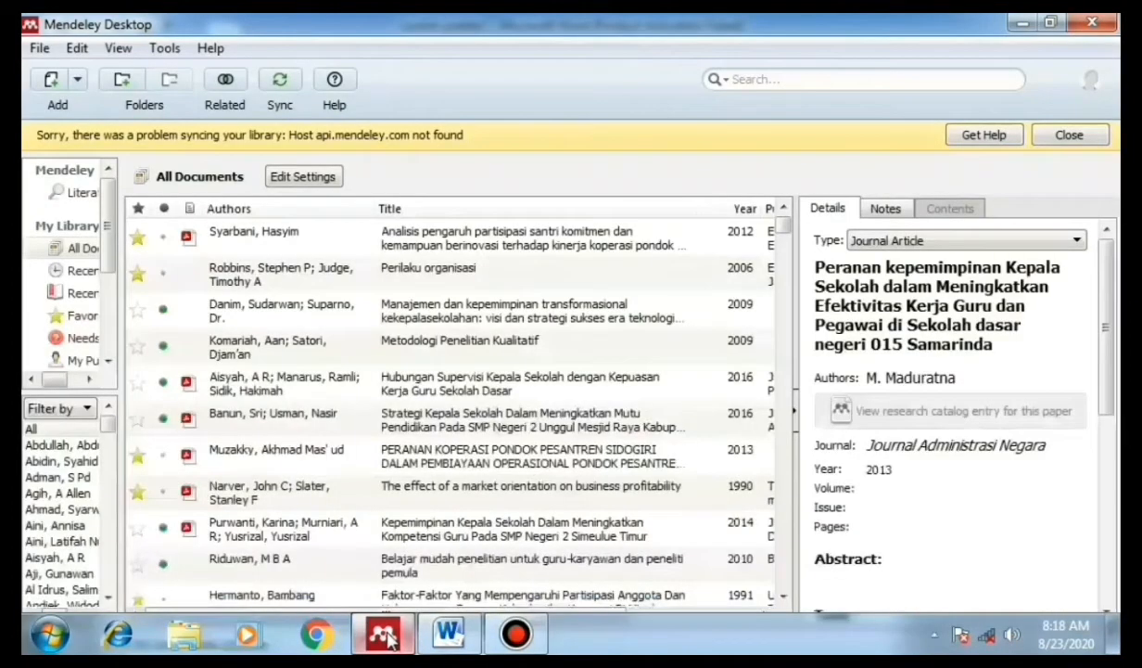
left_click(779, 79)
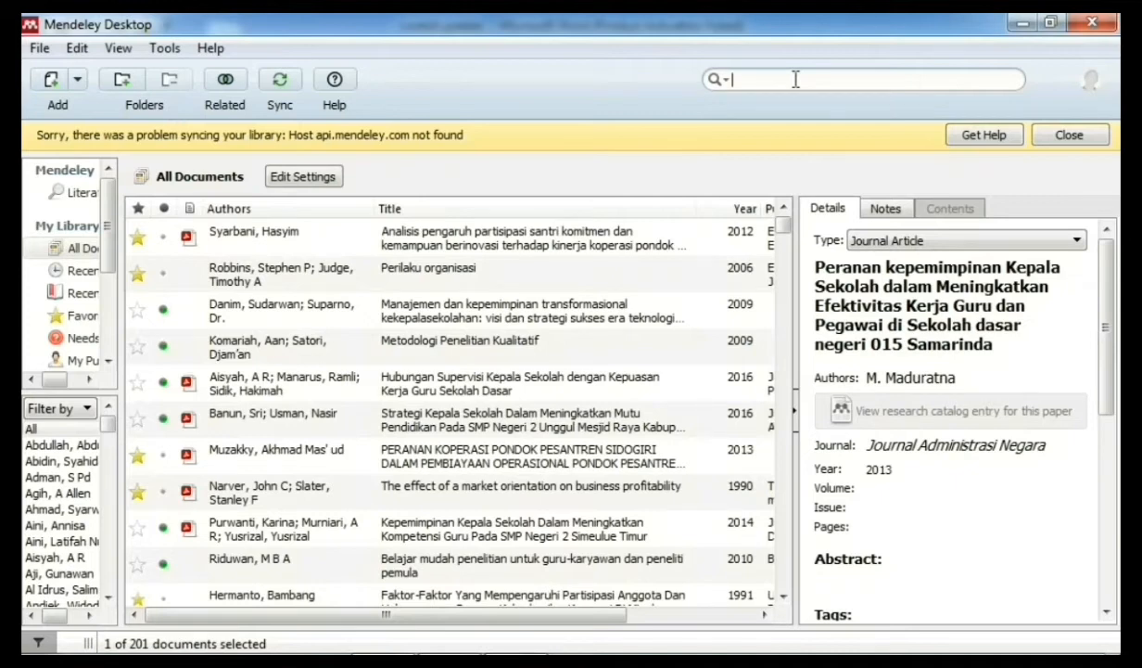
type("pengertian kepemimpinan")
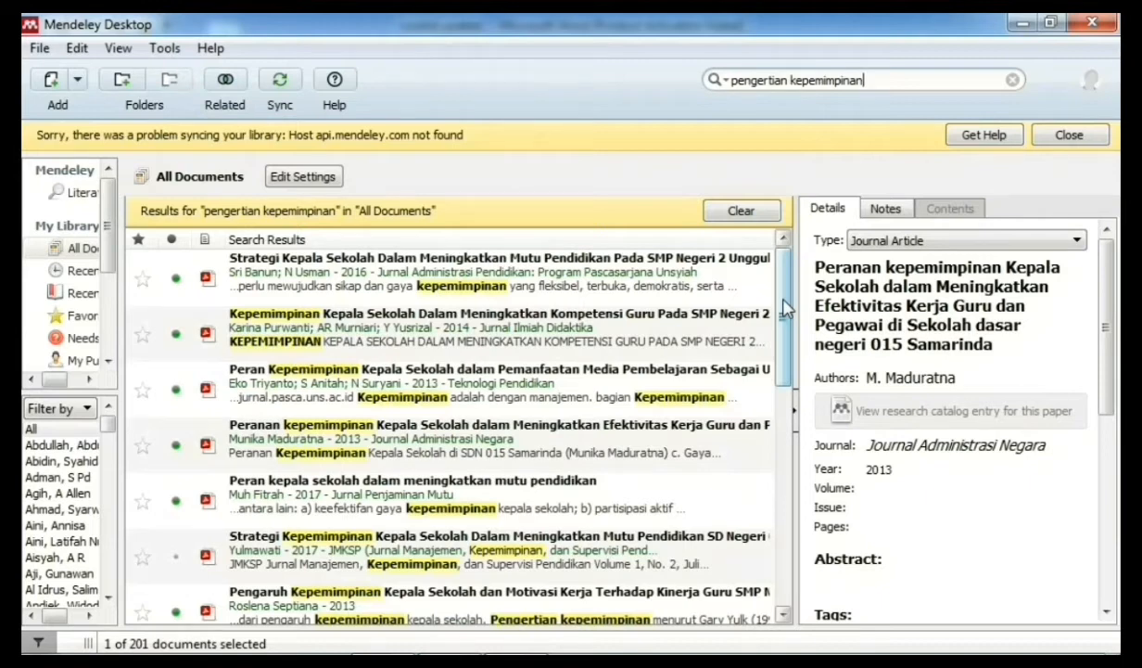
left_click_drag(784, 308, 784, 360)
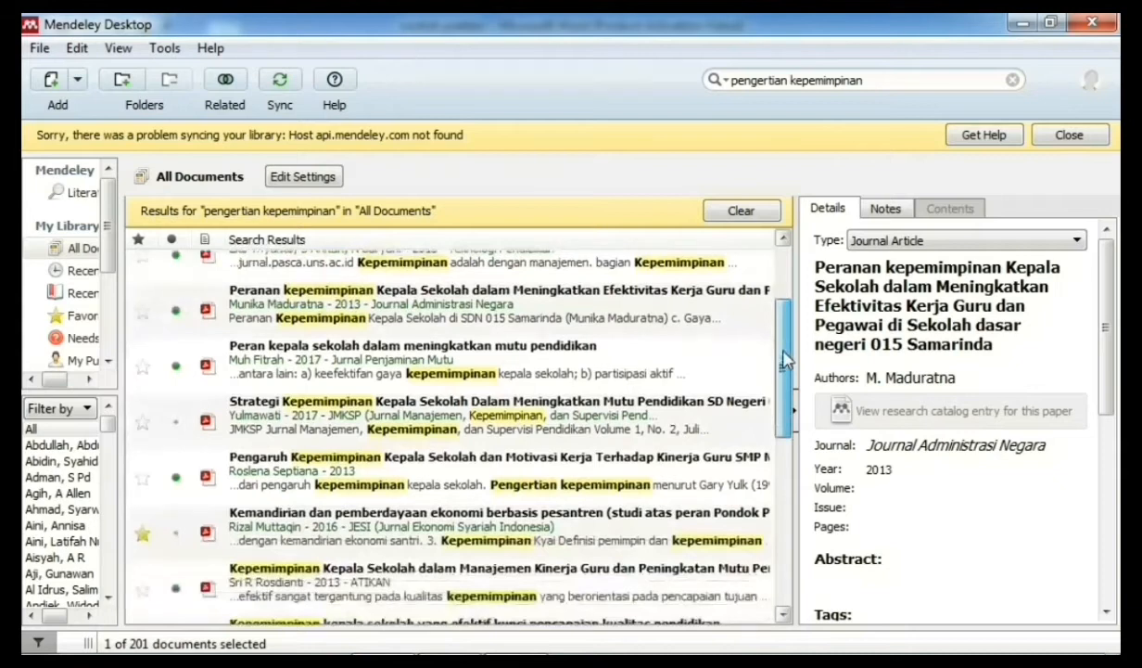
left_click_drag(784, 360, 783, 411)
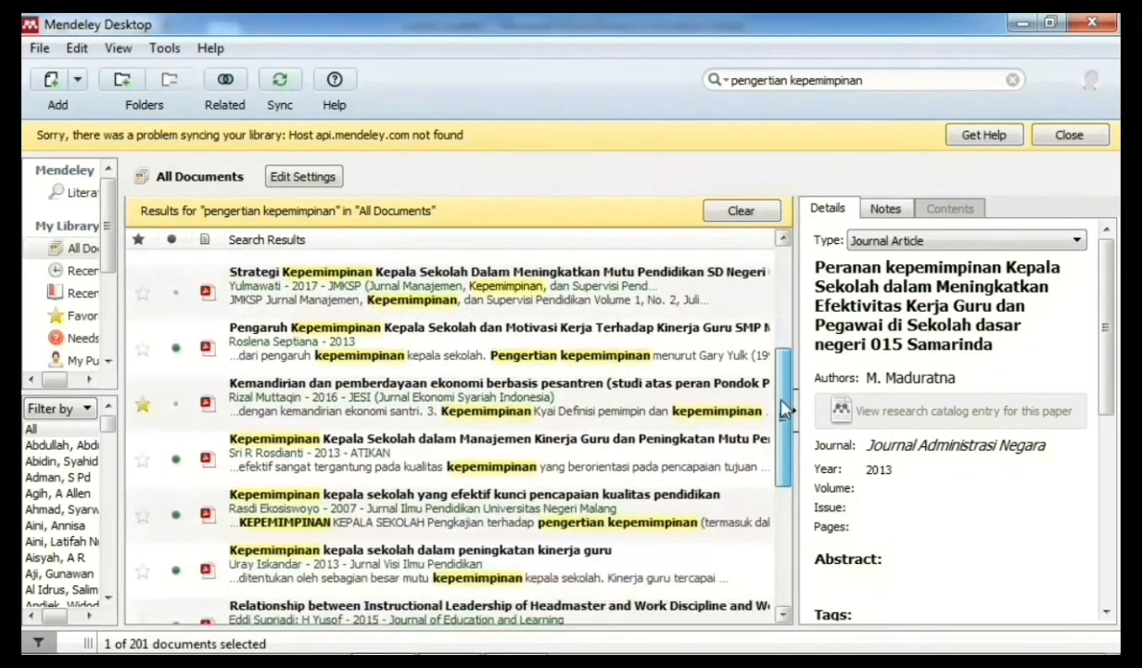
left_click(593, 336)
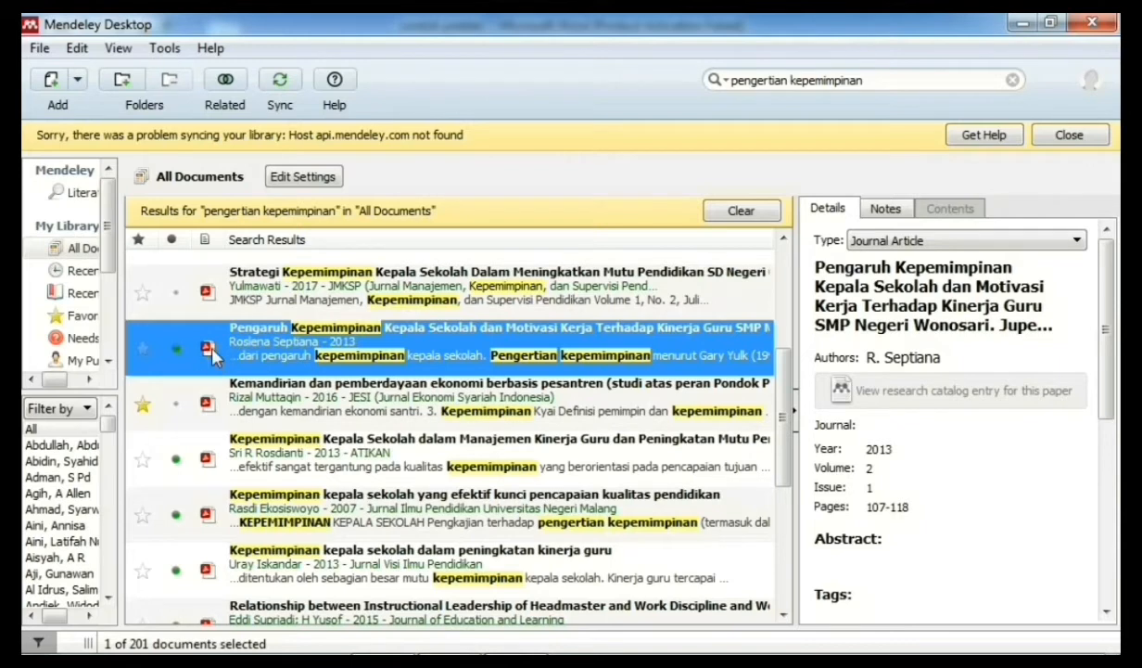
Step: Open the 2013 paper's PDF and copy the page 3 'Pengertian kepemimpinan' definition passage
left_click(209, 350)
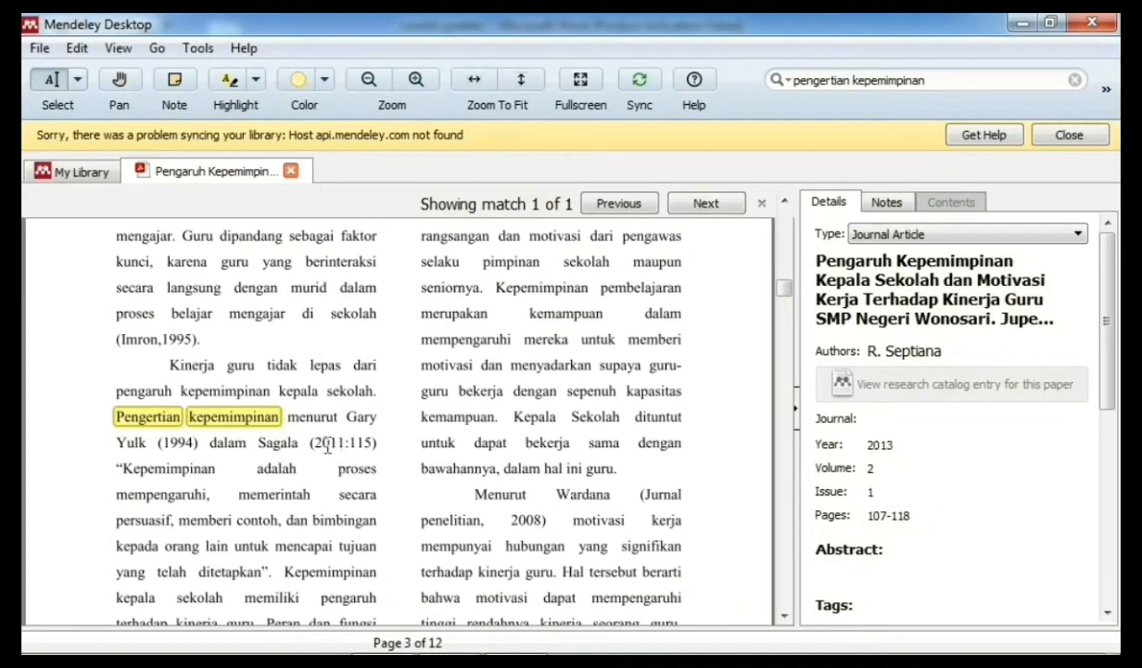
scroll(110, 362, "down", 3)
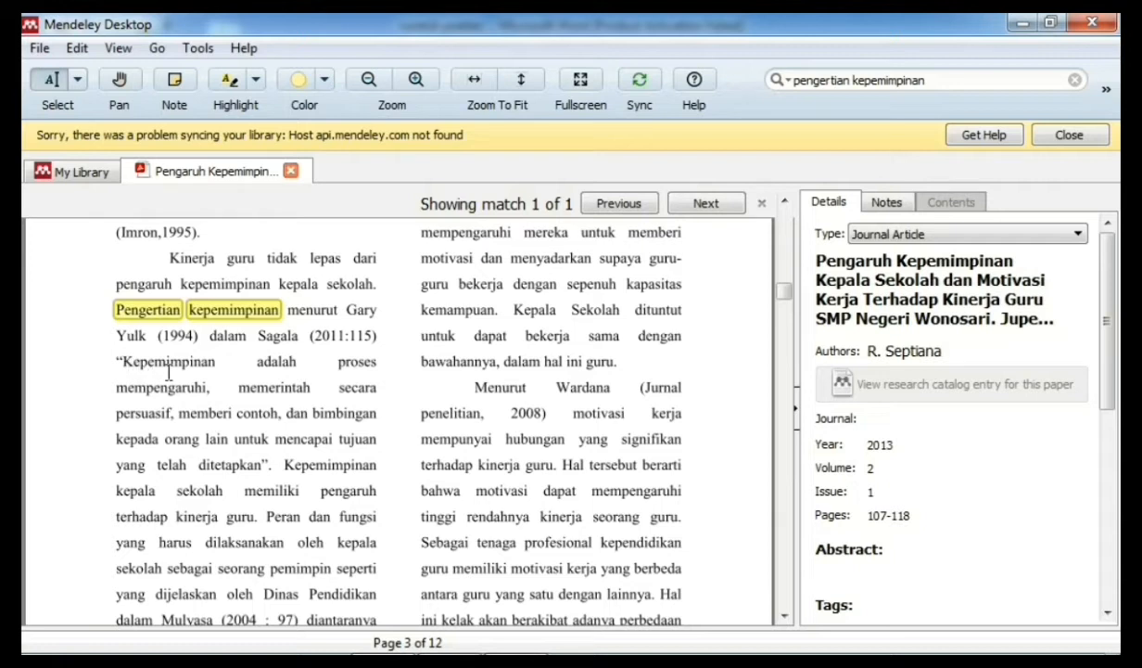
mouse_move(269, 460)
left_mouse_down()
mouse_move(139, 339)
mouse_move(119, 297)
left_mouse_up()
left_click(328, 501)
mouse_move(452, 630)
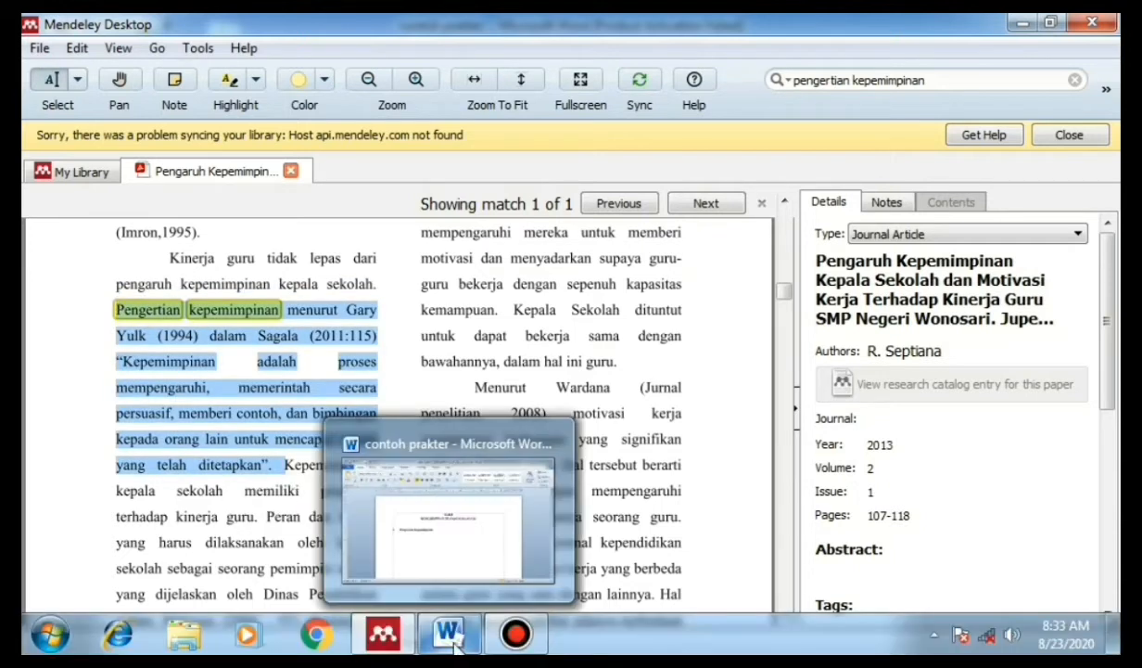
left_click(360, 453)
Step: Paste the 1994 leadership definition, removing the secondary-source reference, extra breaks and trailing 'Kepemimpinan'
right_click(360, 400)
left_click(408, 133)
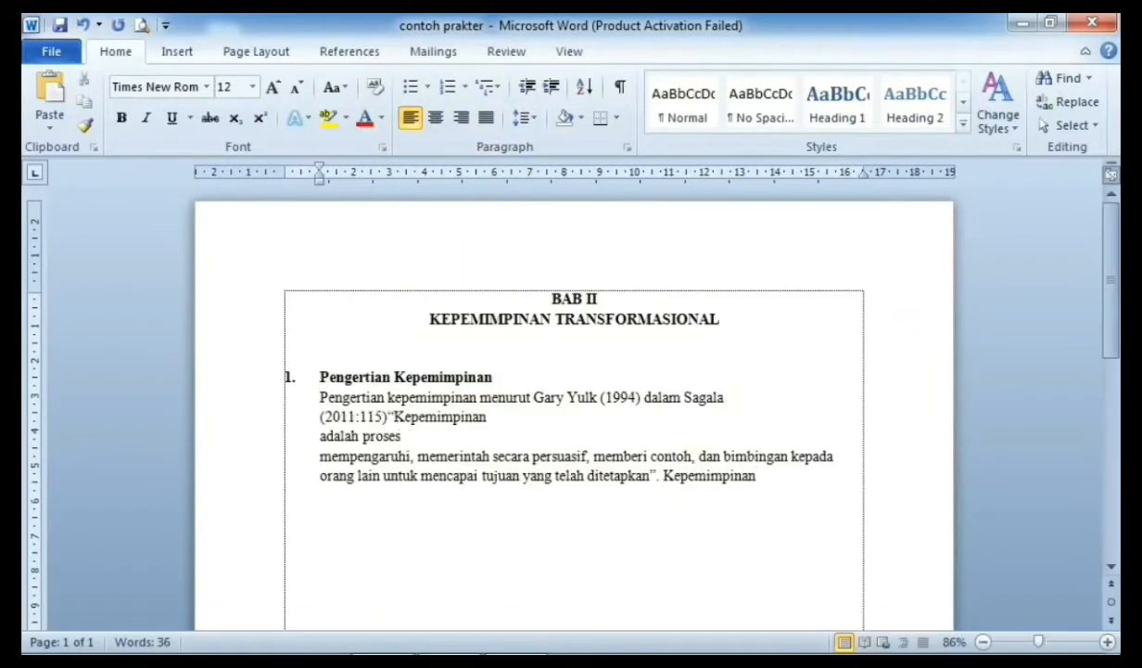
key("Delete")
key("BackSpace")
key("BackSpace")
key("BackSpace")
key("BackSpace")
key("BackSpace")
key("BackSpace")
key("BackSpace")
key("BackSpace")
key("BackSpace")
key("BackSpace")
key("BackSpace")
key("BackSpace")
key("BackSpace")
key("BackSpace")
key("BackSpace")
key("BackSpace")
key("BackSpace")
key("BackSpace")
key("BackSpace")
key("BackSpace")
left_click(312, 417)
key("BackSpace")
key("BackSpace")
key("ctrl+End")
key("ctrl+BackSpace")
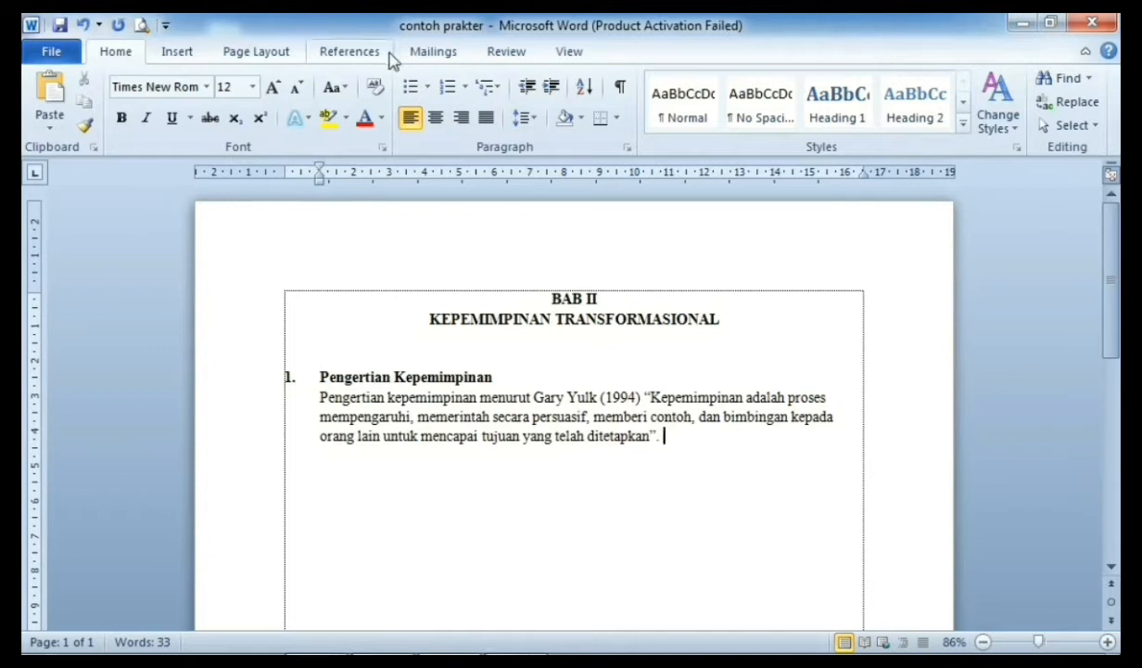
Step: Switch the References tab's Mendeley Style to American Psychological Association
left_click(363, 63)
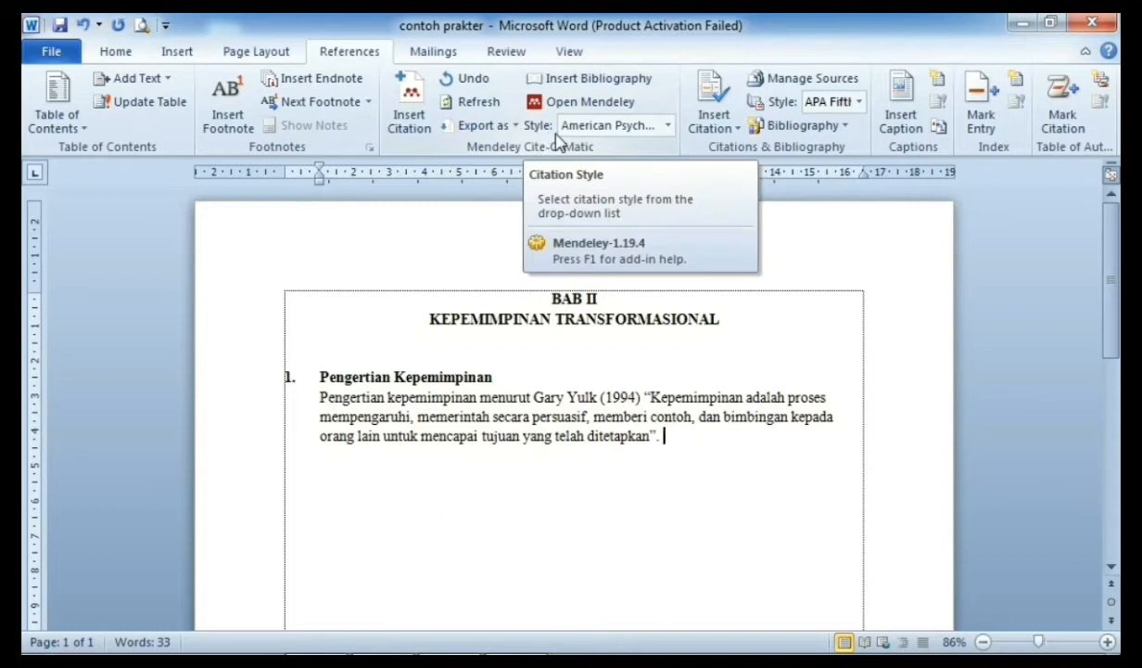
left_click(670, 128)
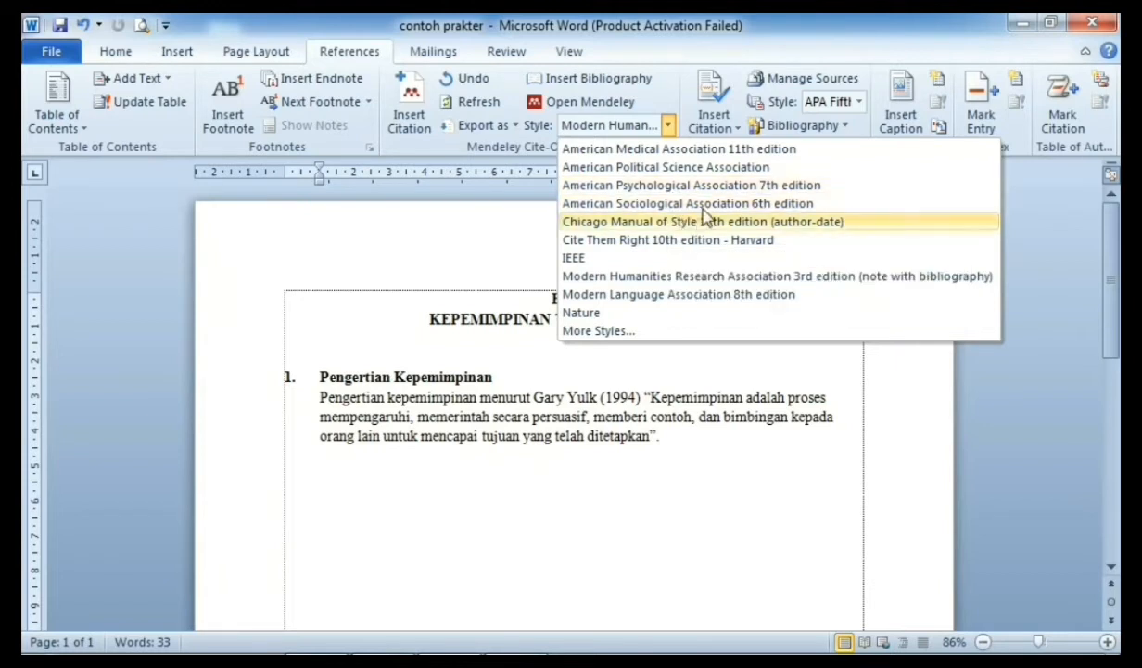
left_click(679, 188)
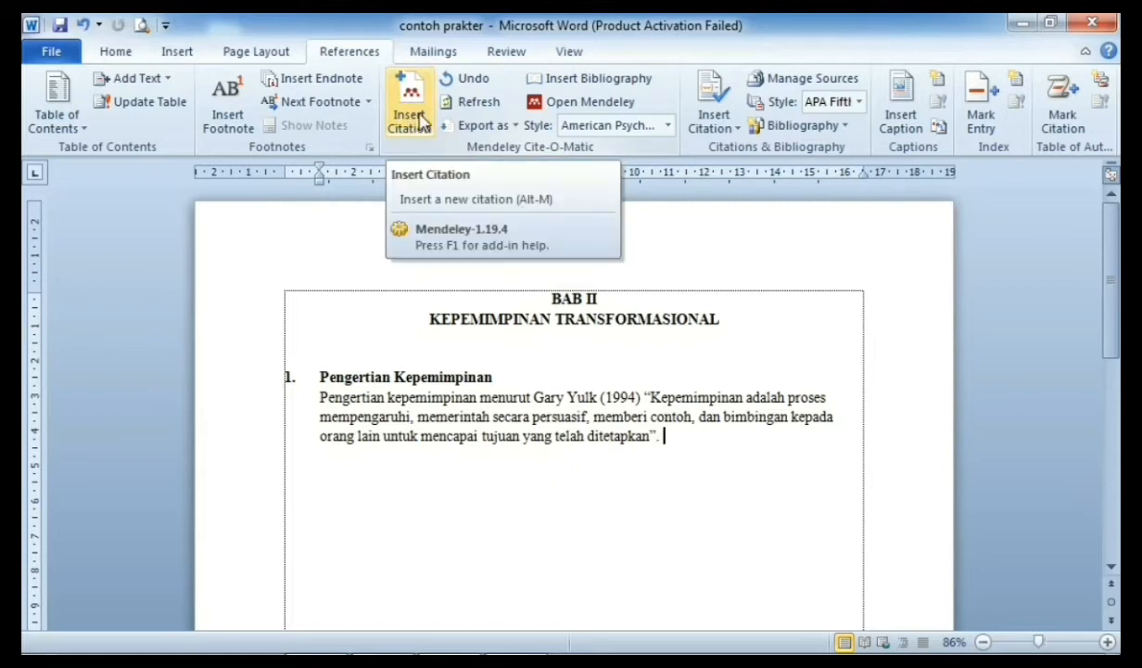
Step: Start a Mendeley Insert Citation and select the 2013 leadership and motivation paper in the library
left_click(421, 120)
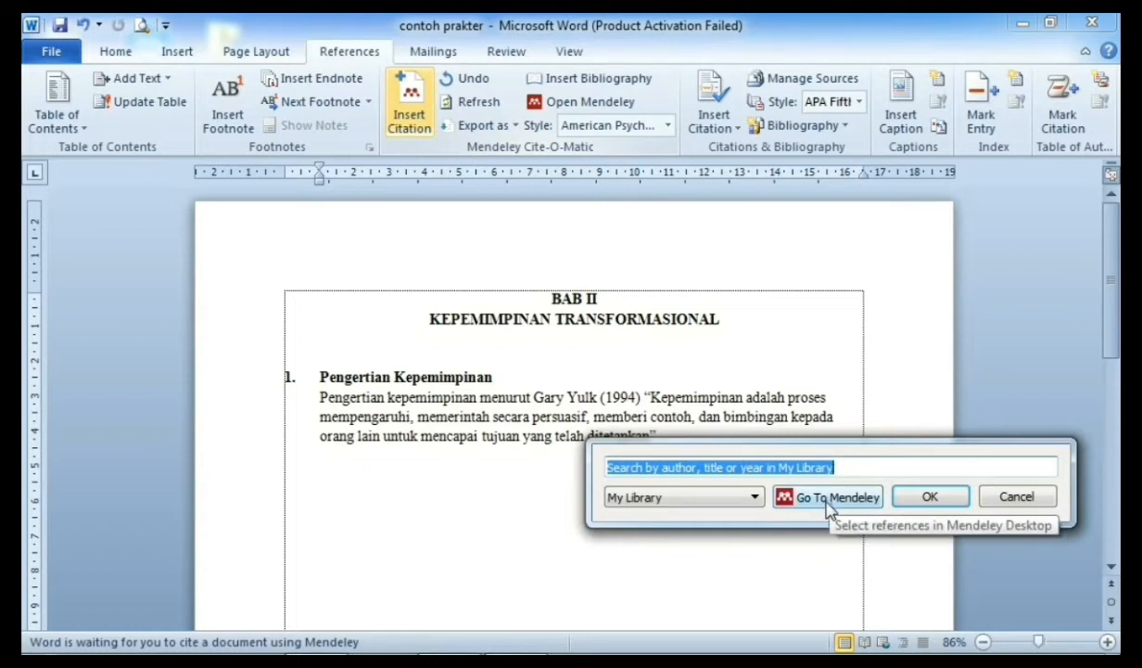
left_click(837, 498)
left_click(296, 371)
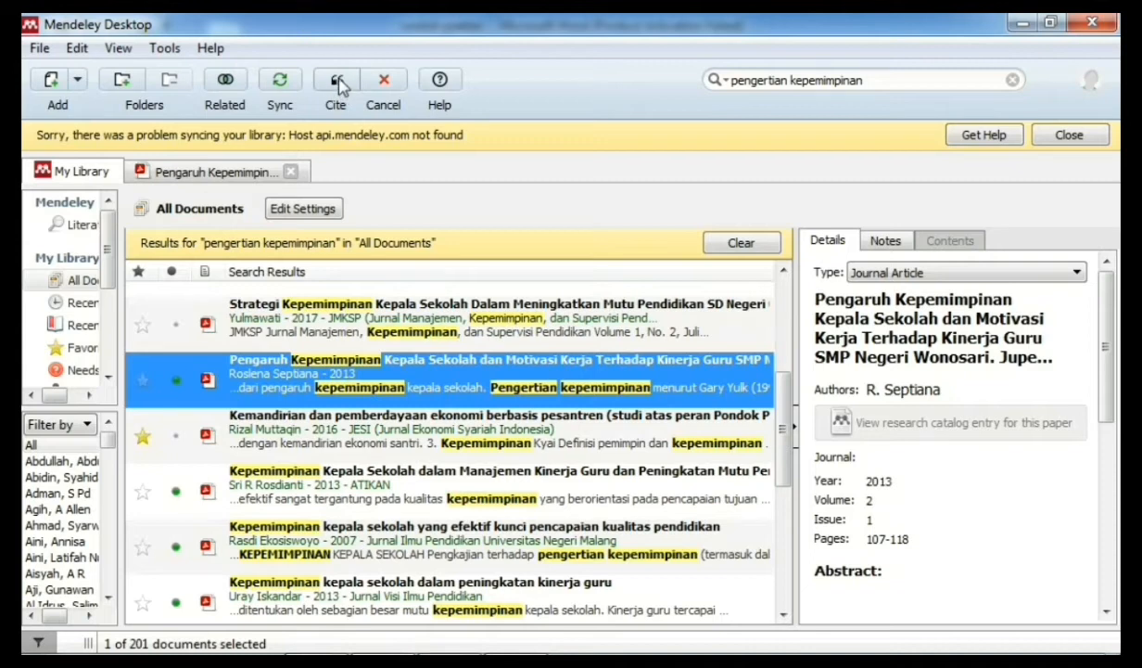
Step: Insert the 2013 paper's APA in-text citation after the definition paragraph
left_click(336, 83)
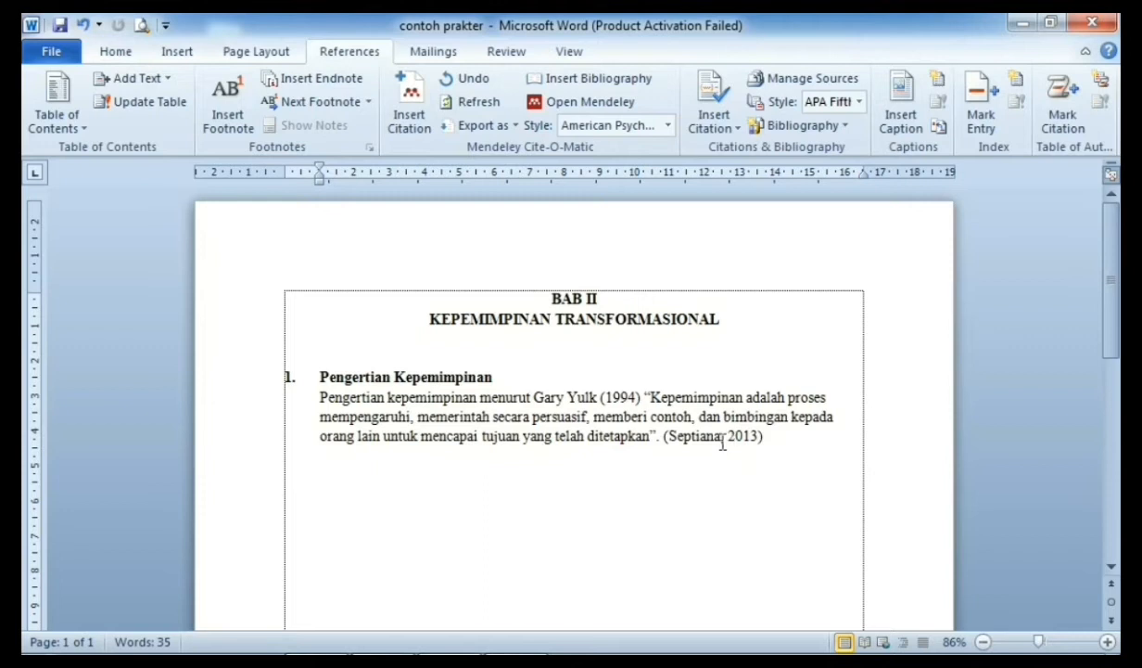
key("Return")
mouse_move(798, 649)
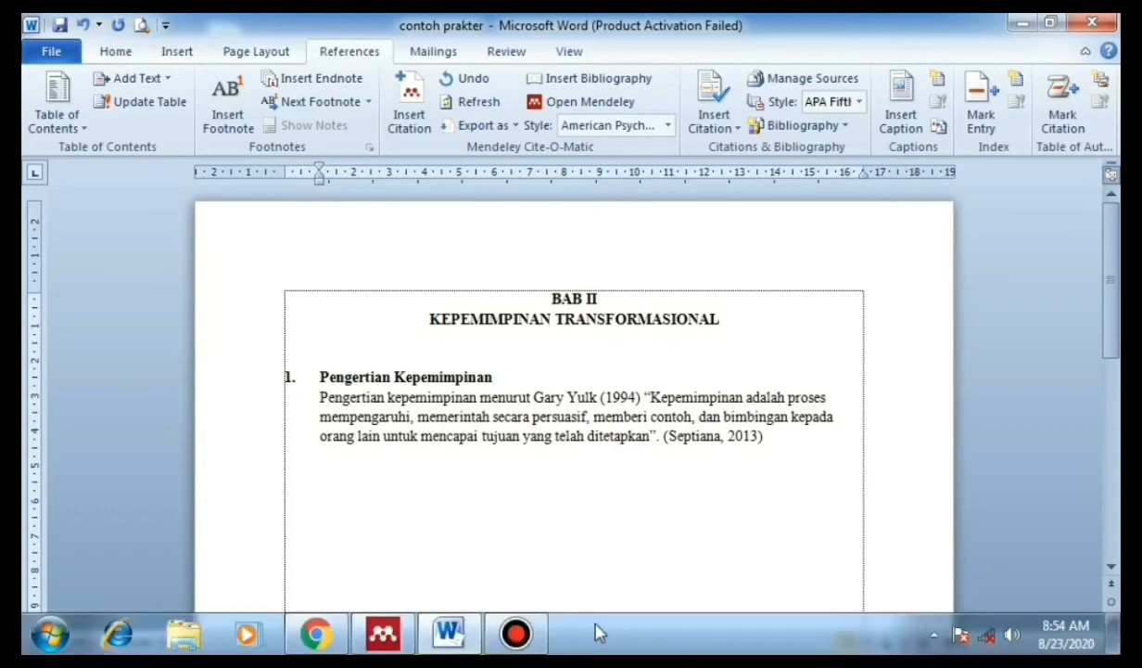
mouse_move(390, 640)
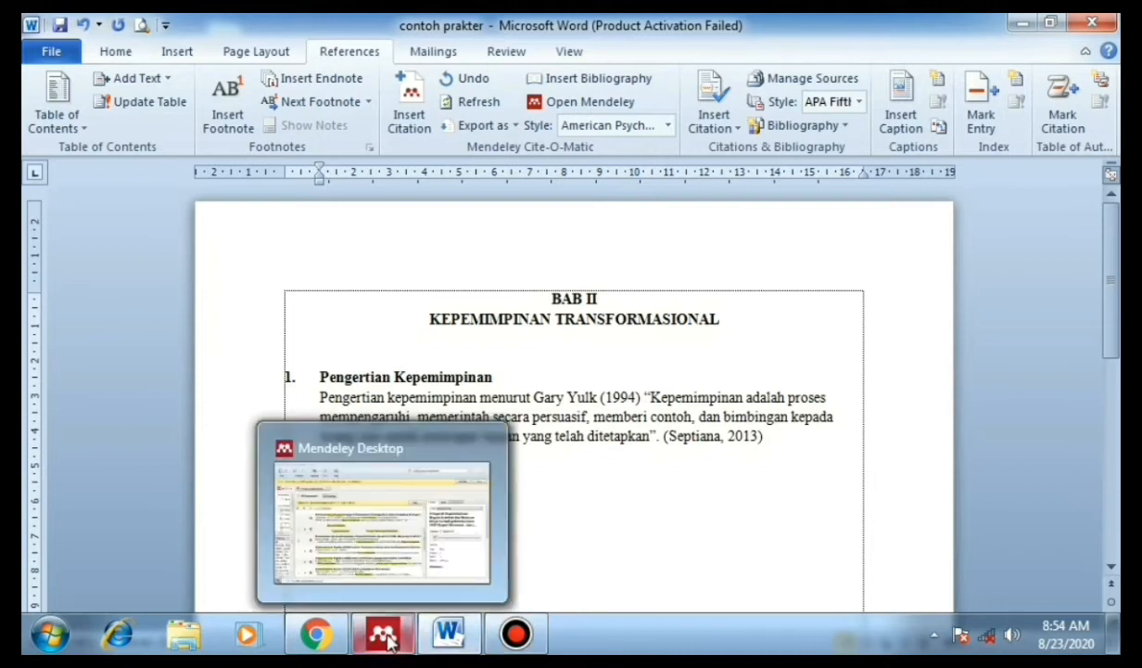
Step: Copy the 'Pengkajian terhadap pengertian kepemimpinan…' paragraph from the 2007 paper's PDF and paste it into Word
left_click(389, 638)
left_click(406, 554)
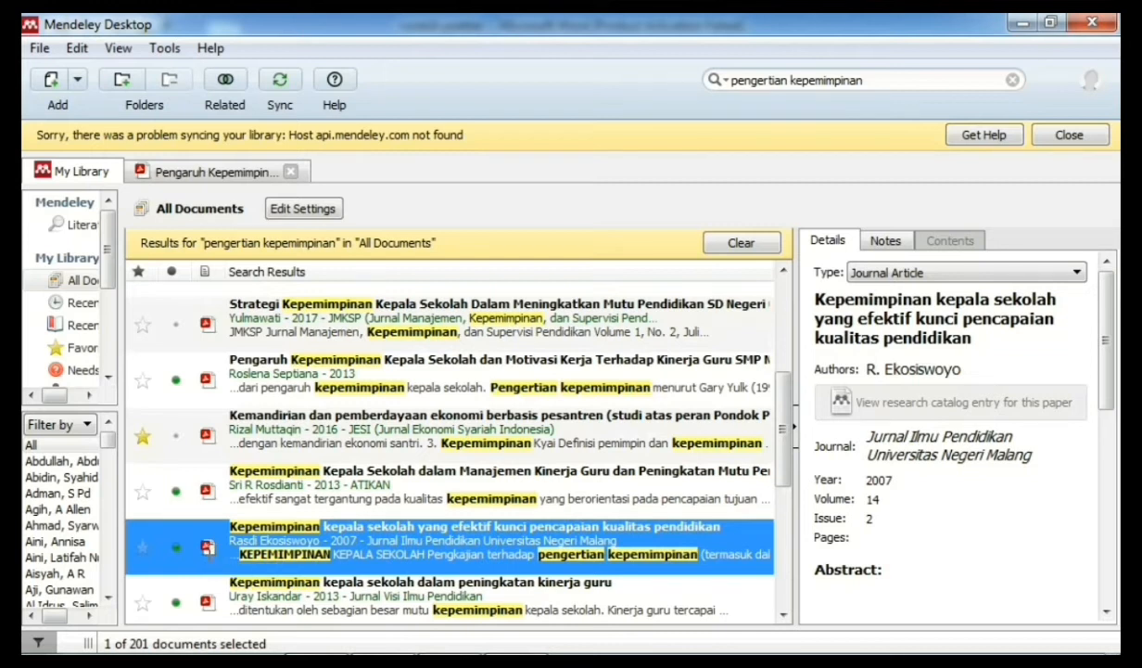
left_click(207, 547)
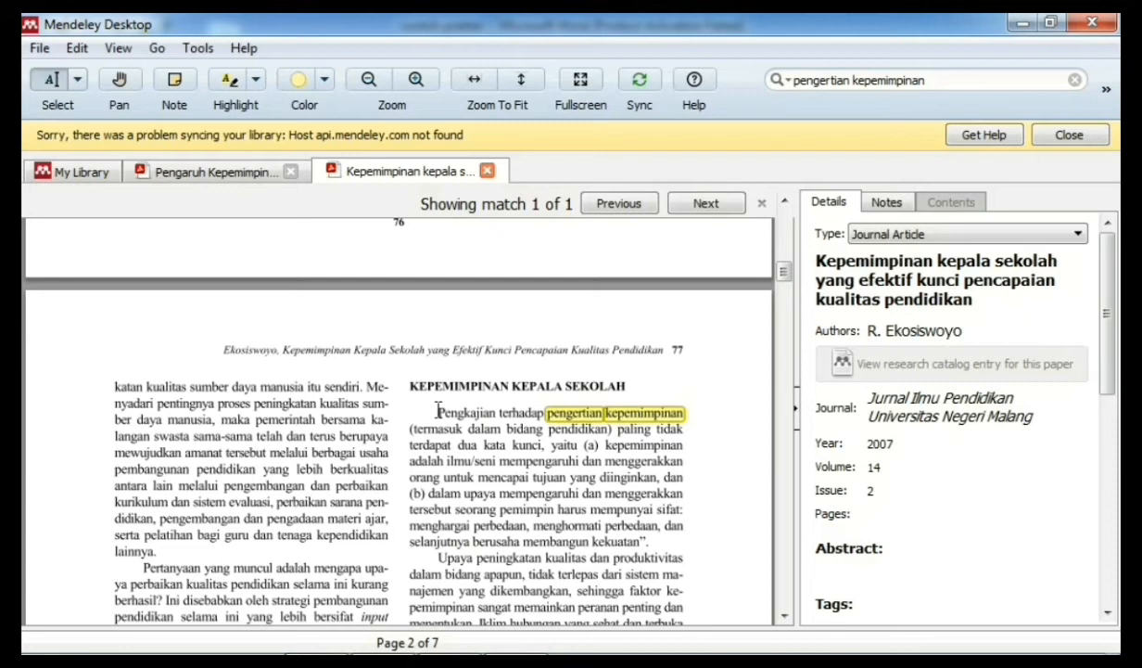
mouse_move(429, 417)
left_mouse_down()
mouse_move(624, 524)
mouse_move(657, 558)
left_mouse_up()
left_click(628, 576)
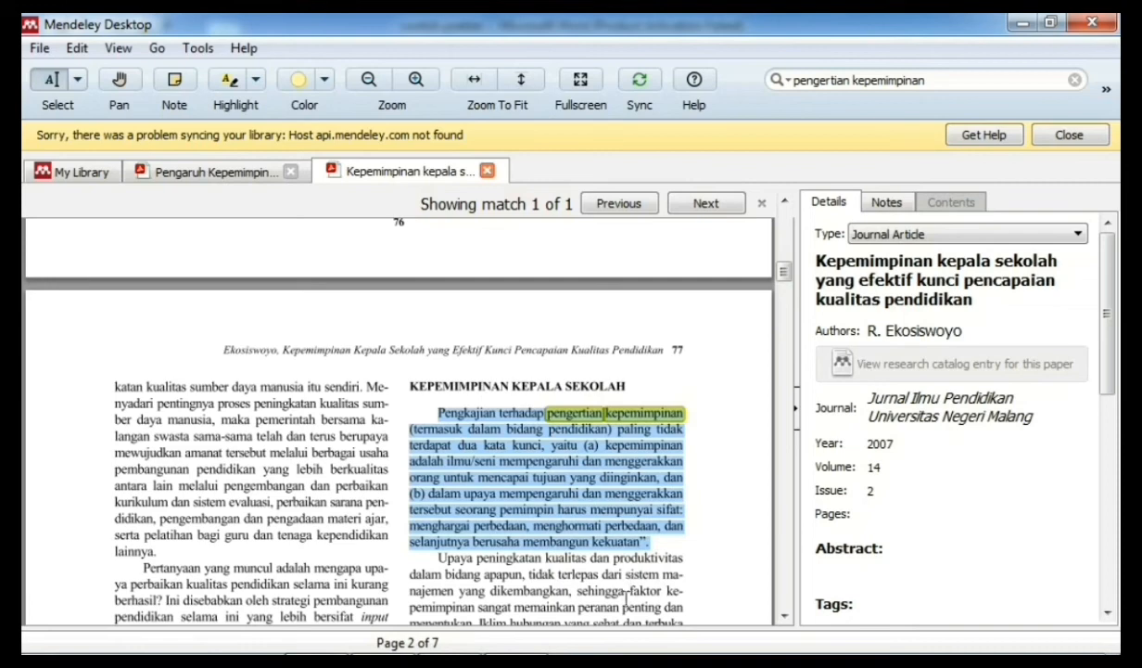
left_click(444, 609)
right_click(357, 468)
left_click(401, 204)
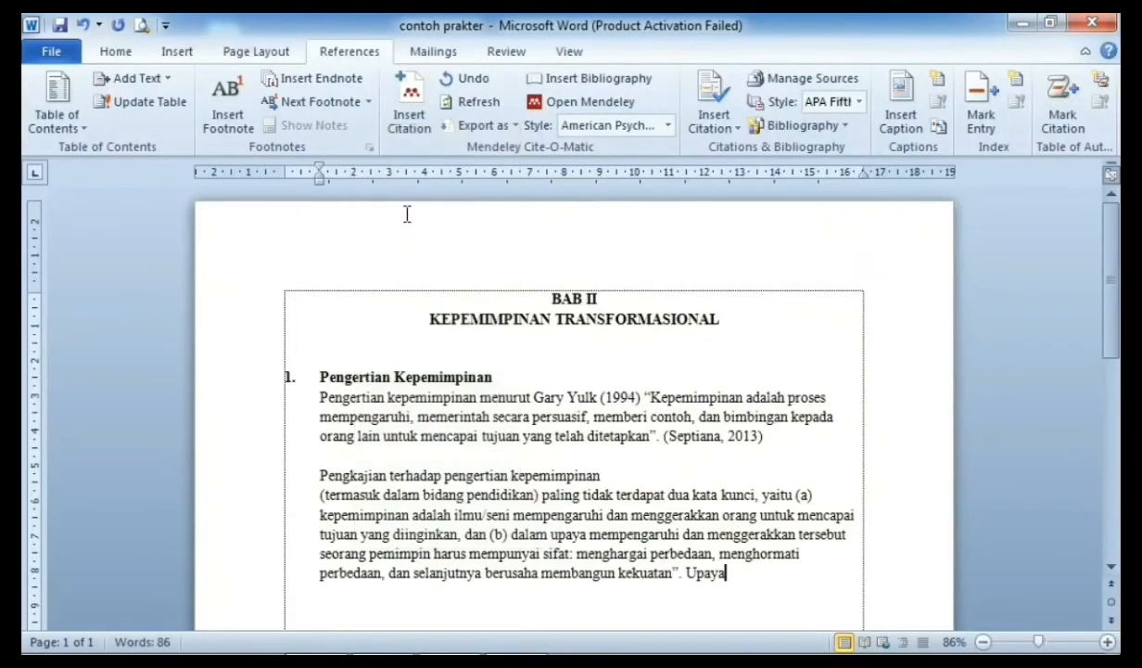
Step: Delete the stray word 'Upaya' and start a Mendeley citation for the second paragraph
key("BackSpace")
key("BackSpace")
key("BackSpace")
key("BackSpace")
key("BackSpace")
key("BackSpace")
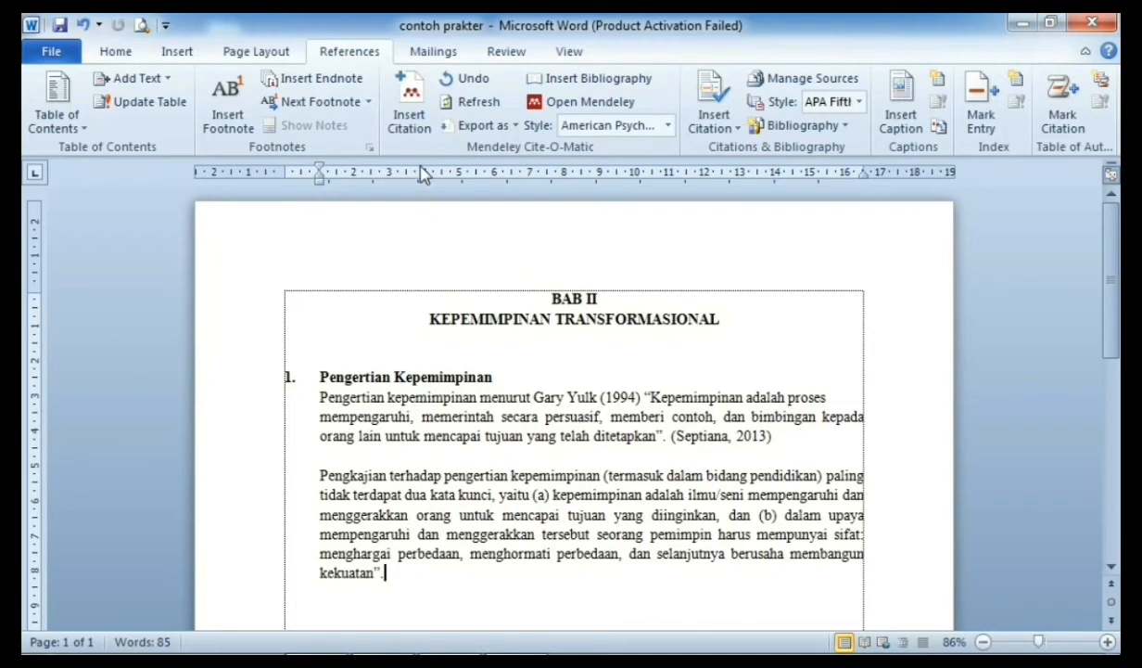
left_click(412, 116)
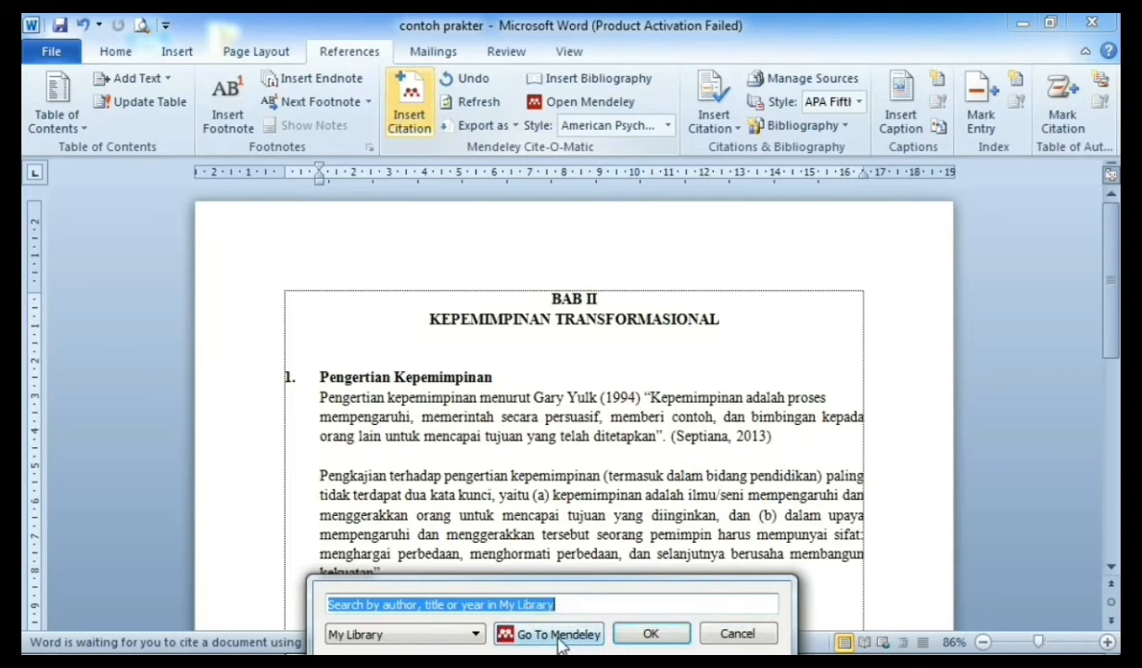
left_click(556, 638)
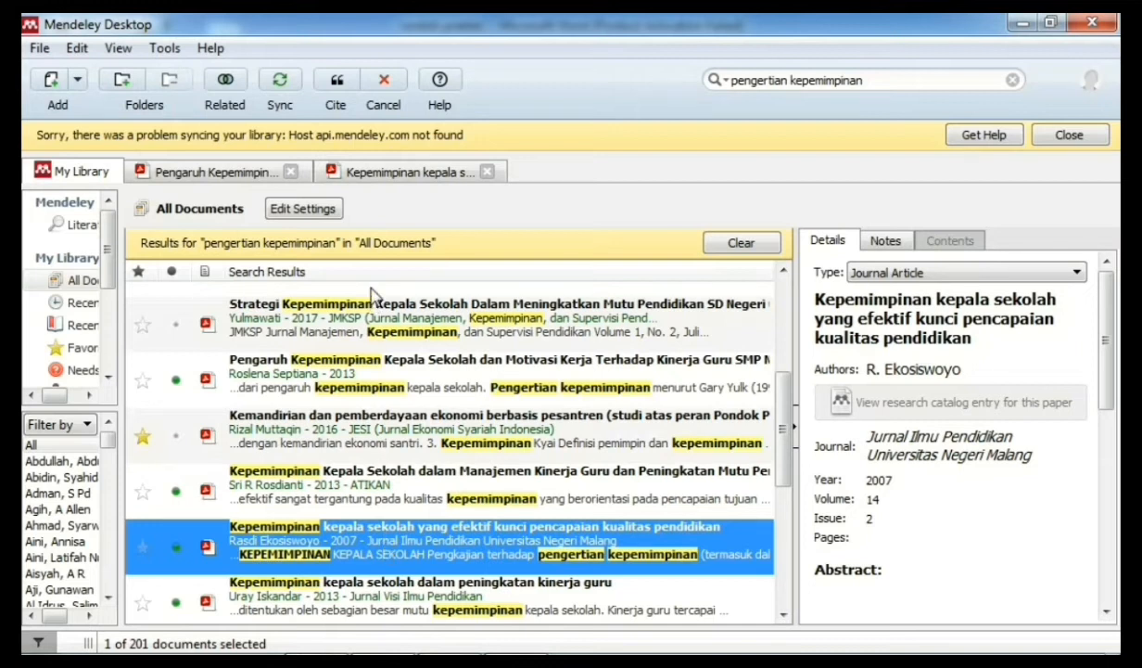
Step: Send the Ekosiswoyo 2007 article from Mendeley to Word as the citation (Ekosiswoyo, 2007)
left_click(340, 84)
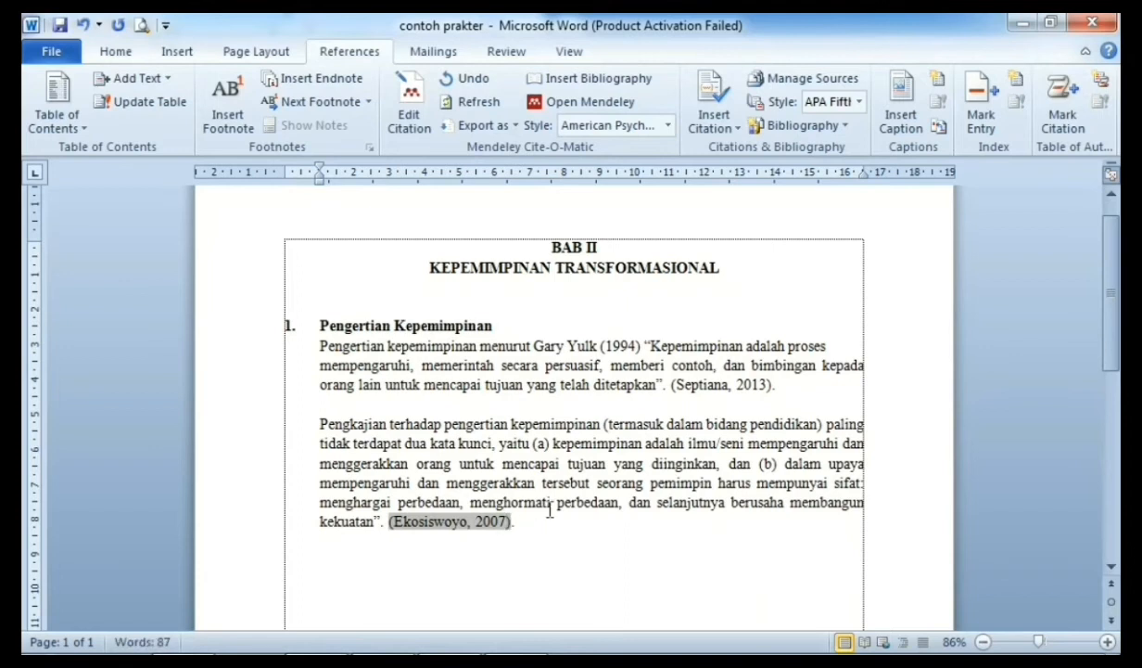
Step: Look up the quoted page number in the Ekosiswoyo article PDF
type("6")
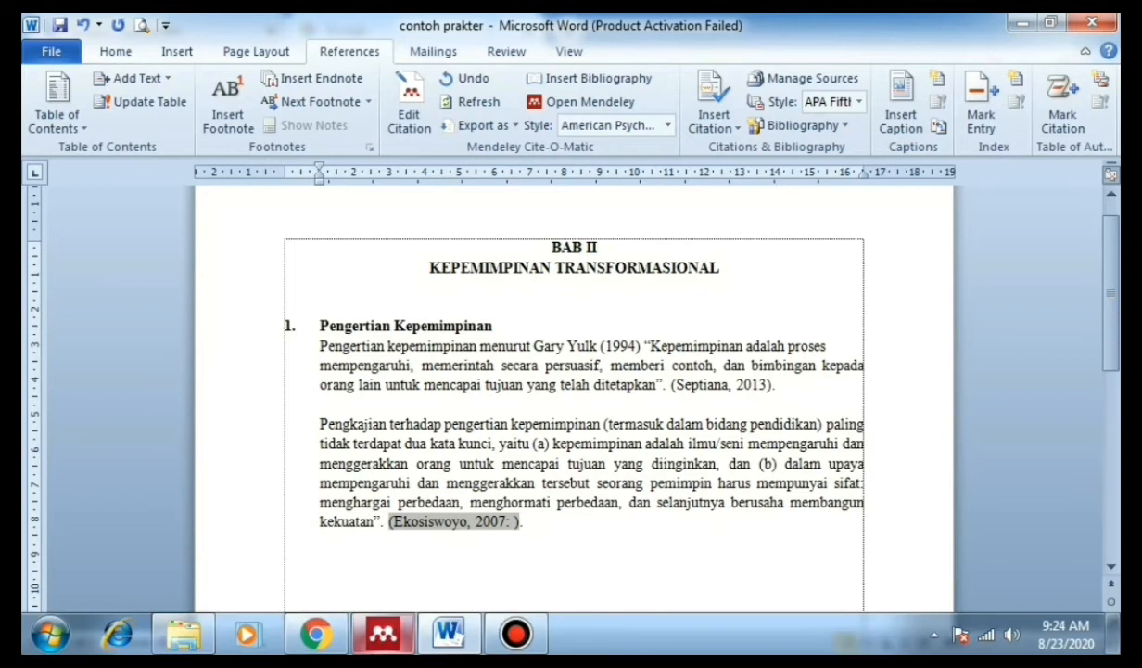
left_click(397, 642)
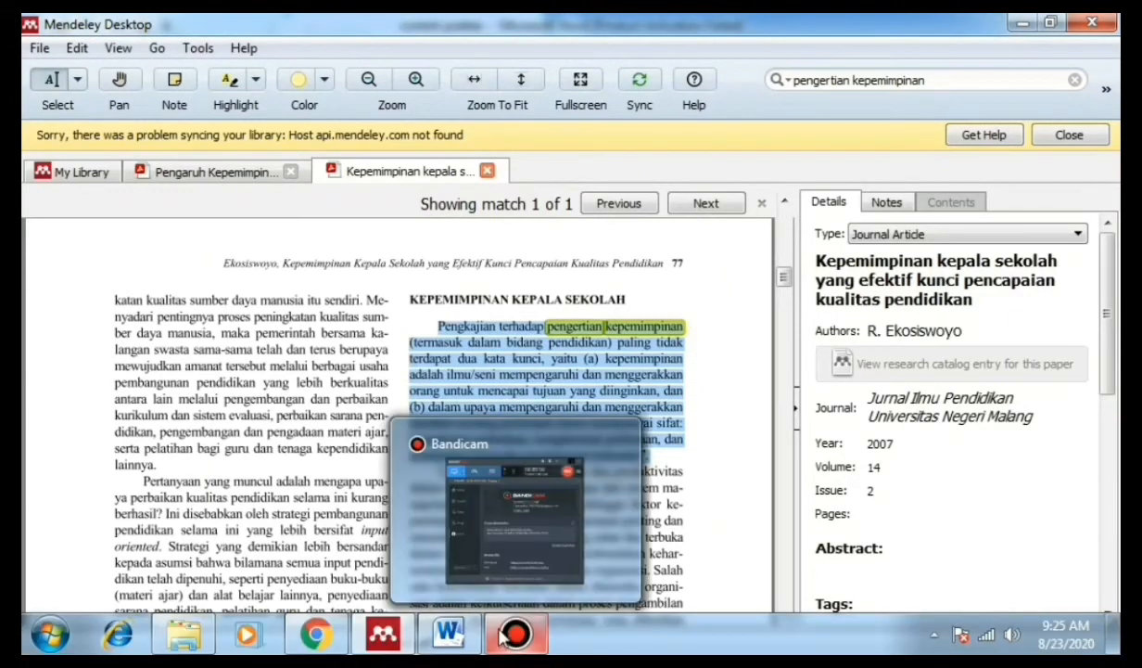
left_click(461, 640)
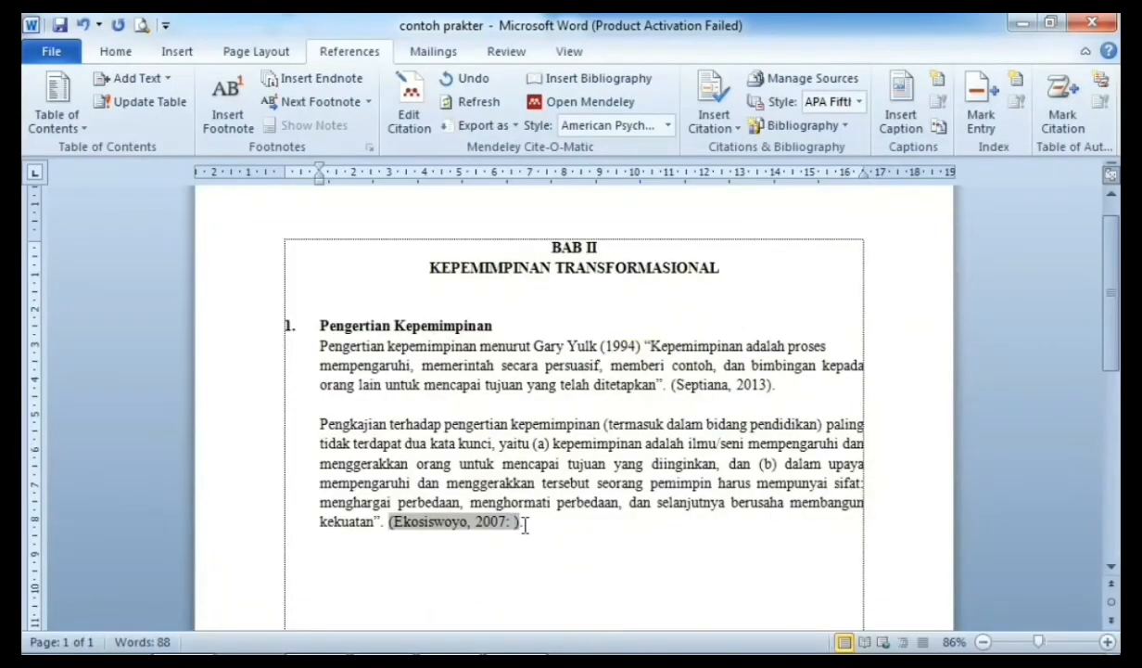
Step: Add page 77 so the citation reads (Ekosiswoyo, 2007: 77), keeping the manual edit
type("77")
left_click(554, 521)
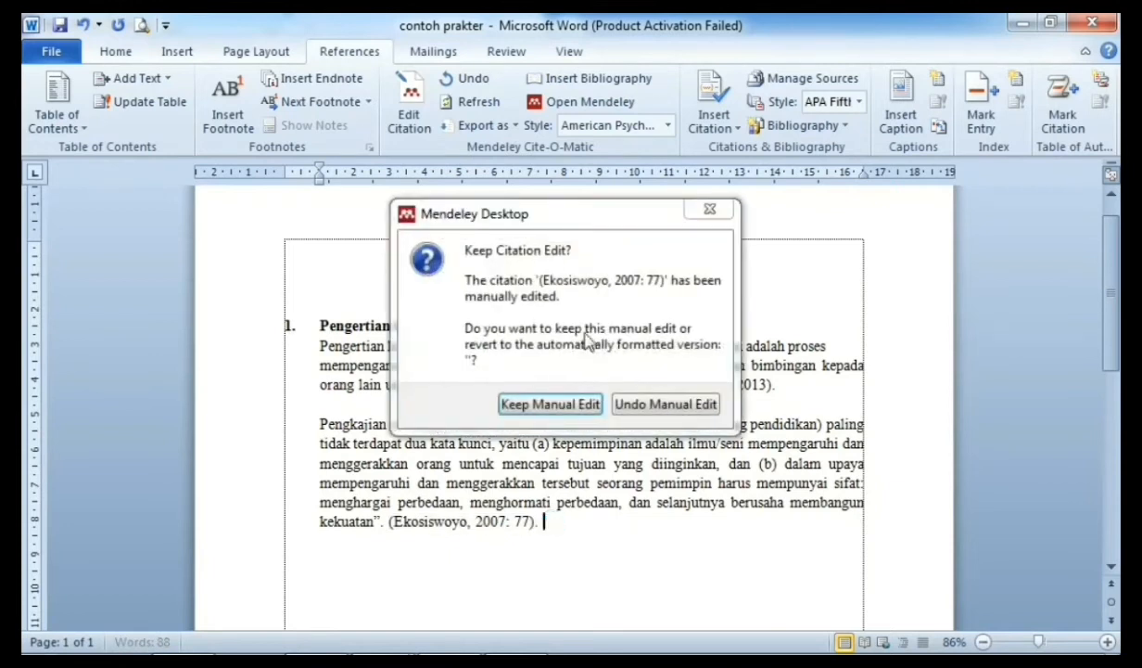
left_click(552, 406)
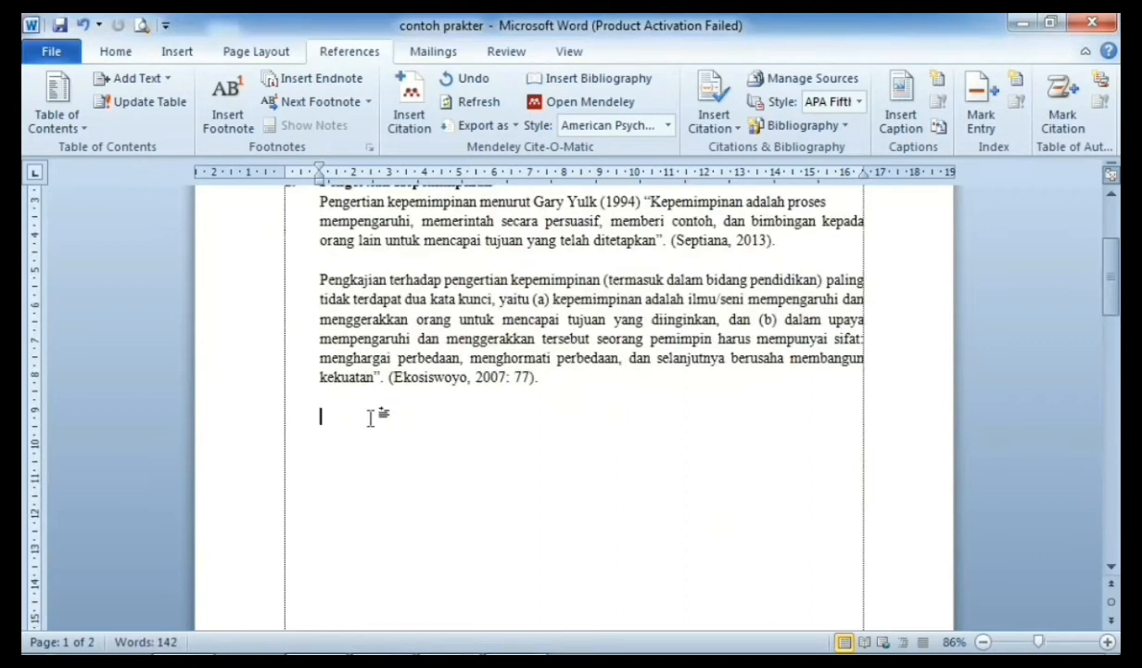
mouse_move(317, 640)
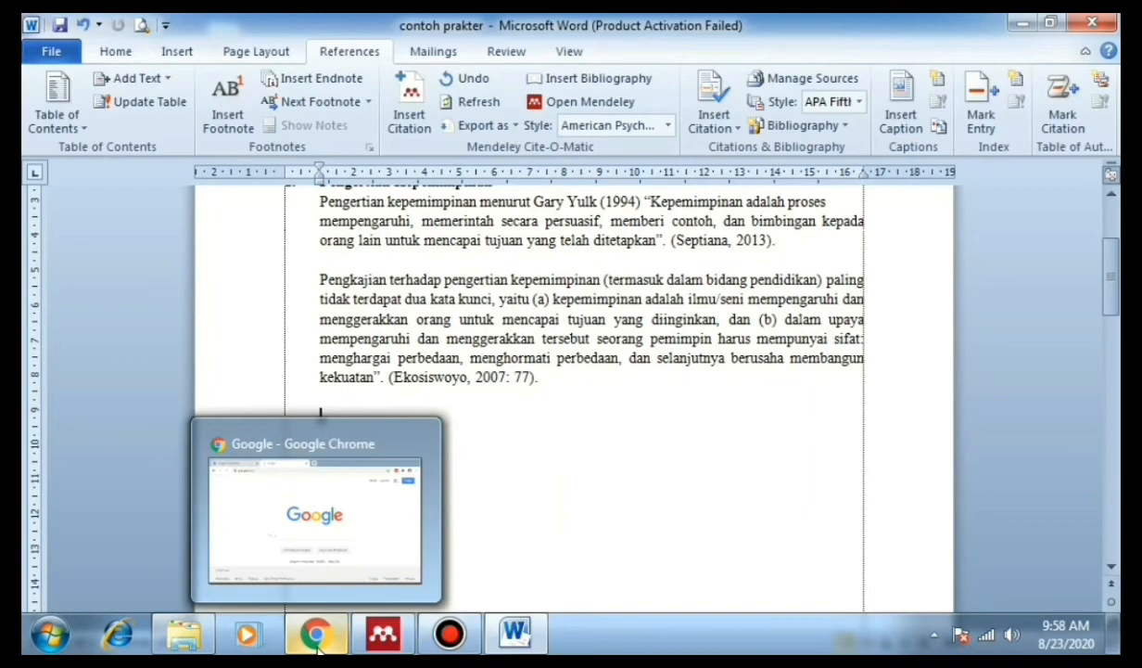
left_click(318, 640)
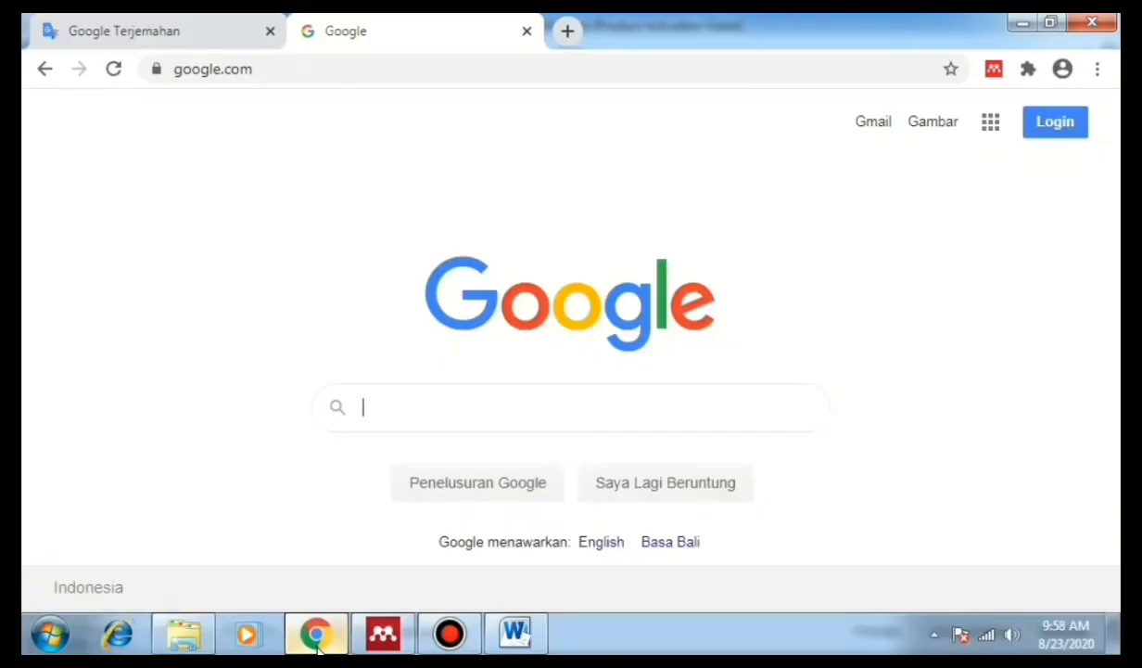
Step: Search Google for 'pengertian kepemimpinan', open the salamadian.com article, and launch Mendeley Web Importer on it
left_click(401, 421)
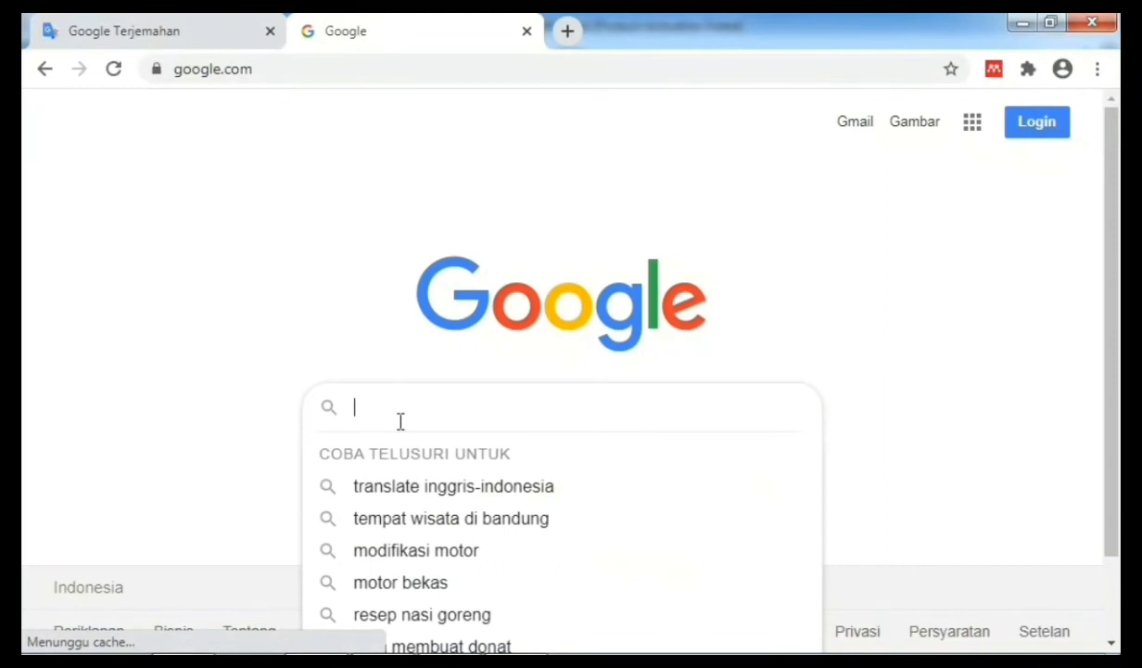
type("pengertian kepemimpinan")
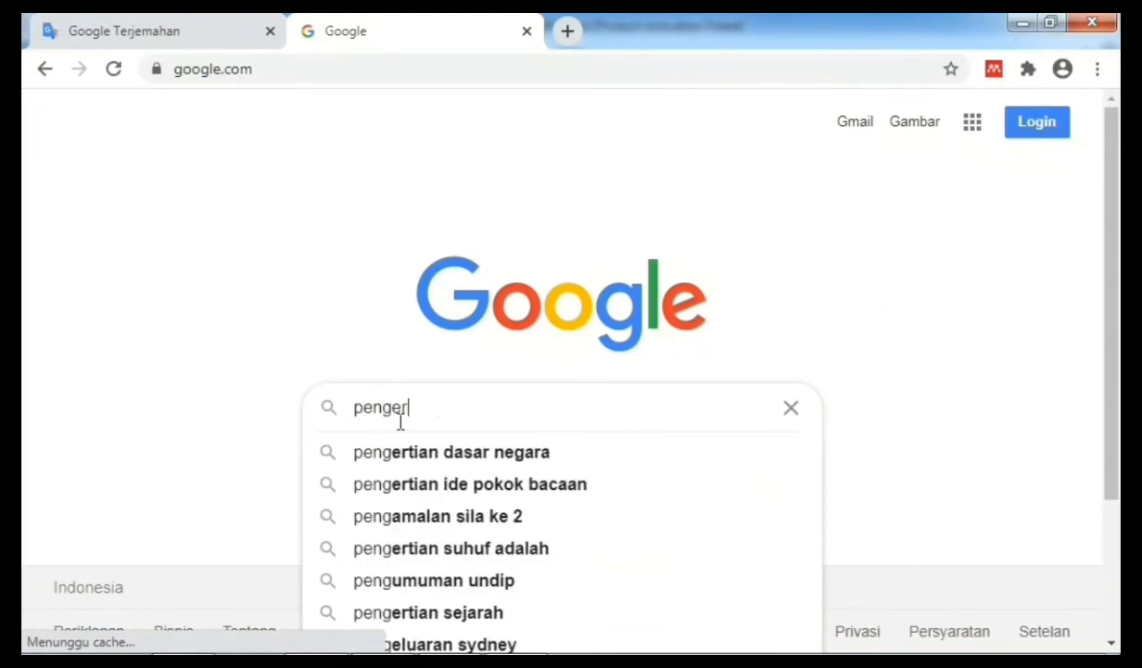
key("Return")
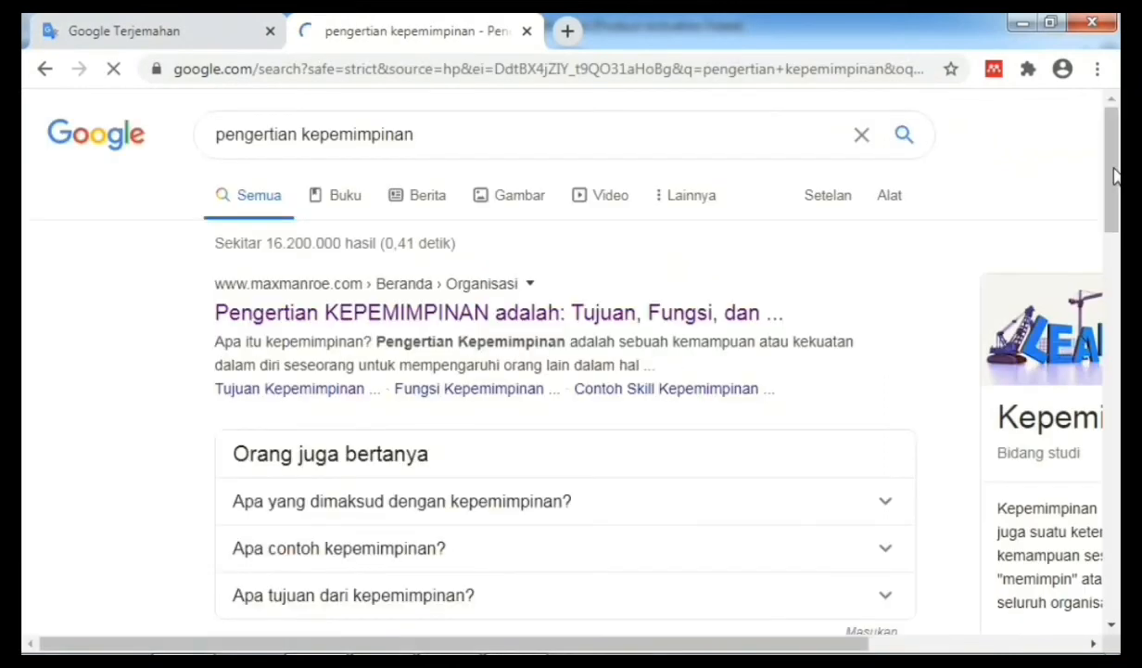
scroll(401, 422, "down", 5)
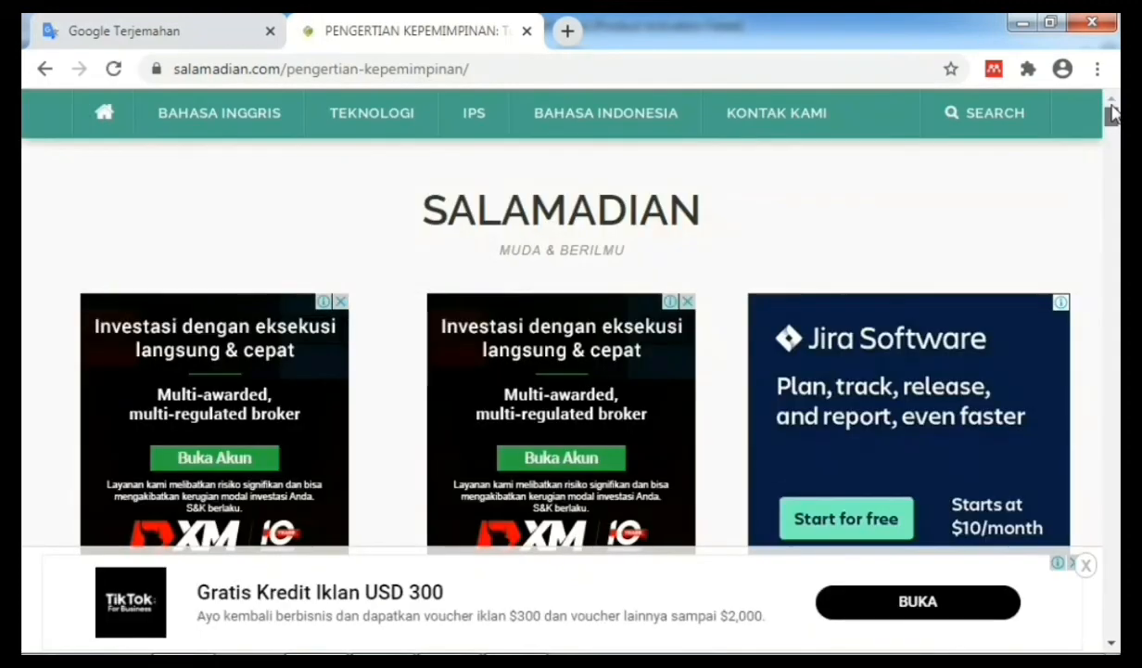
left_click_drag(1112, 114, 1115, 140)
scroll(1117, 165, "down", 8)
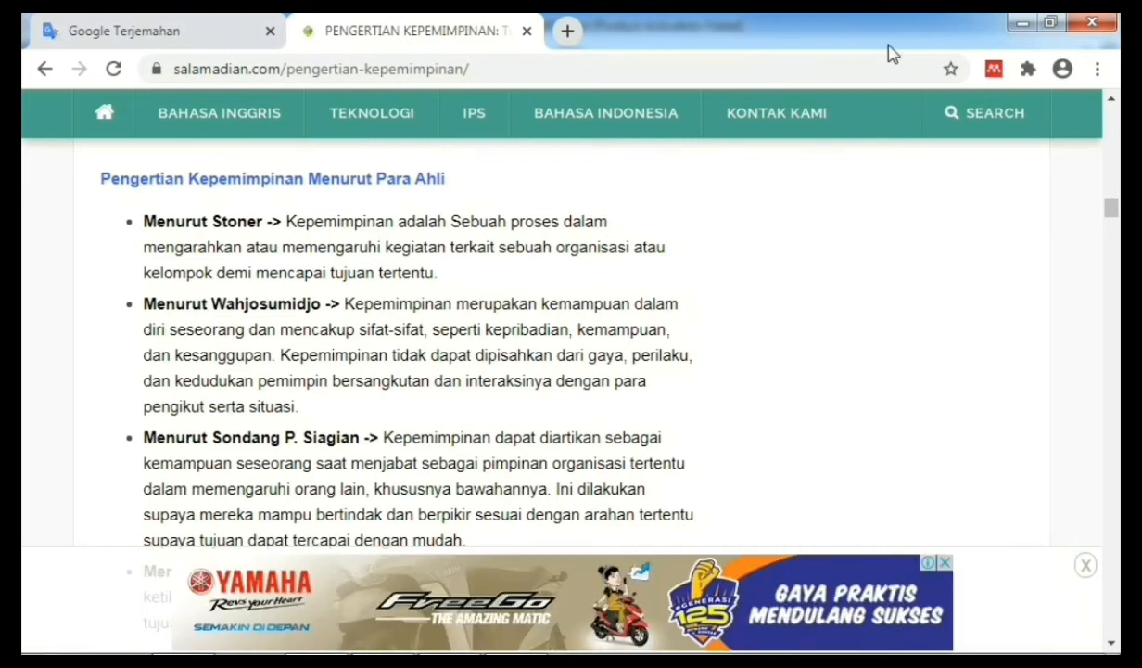
left_click(994, 70)
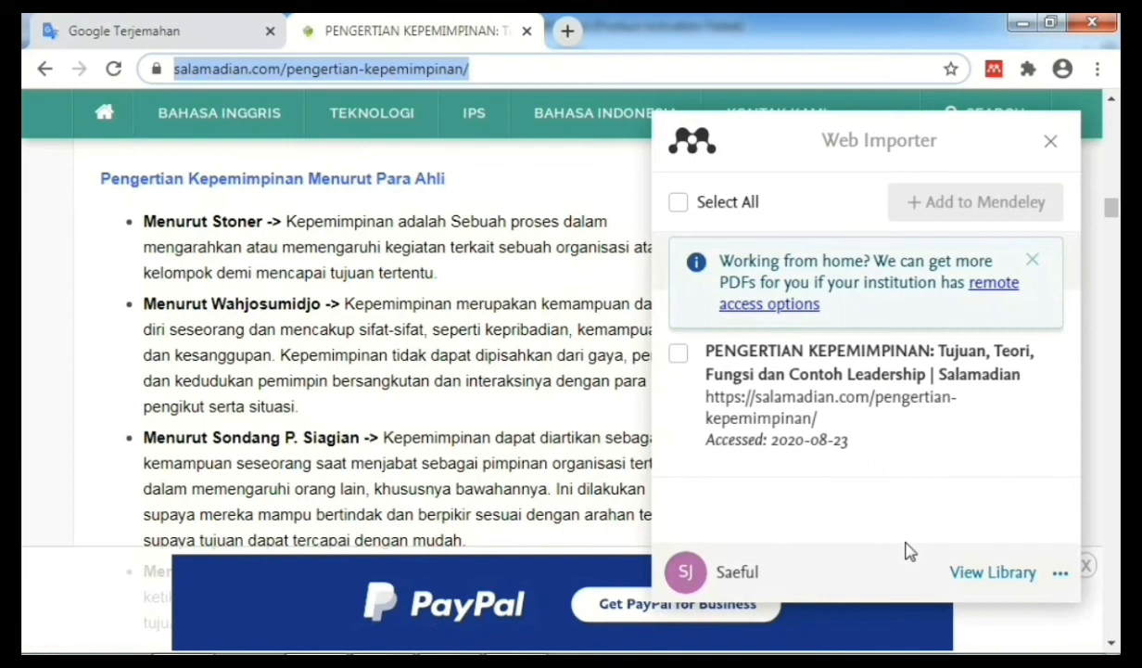
Step: Import the salamadian.com 'Pengertian Kepemimpinan' page into the Mendeley library via Web Importer
key("BackSpace")
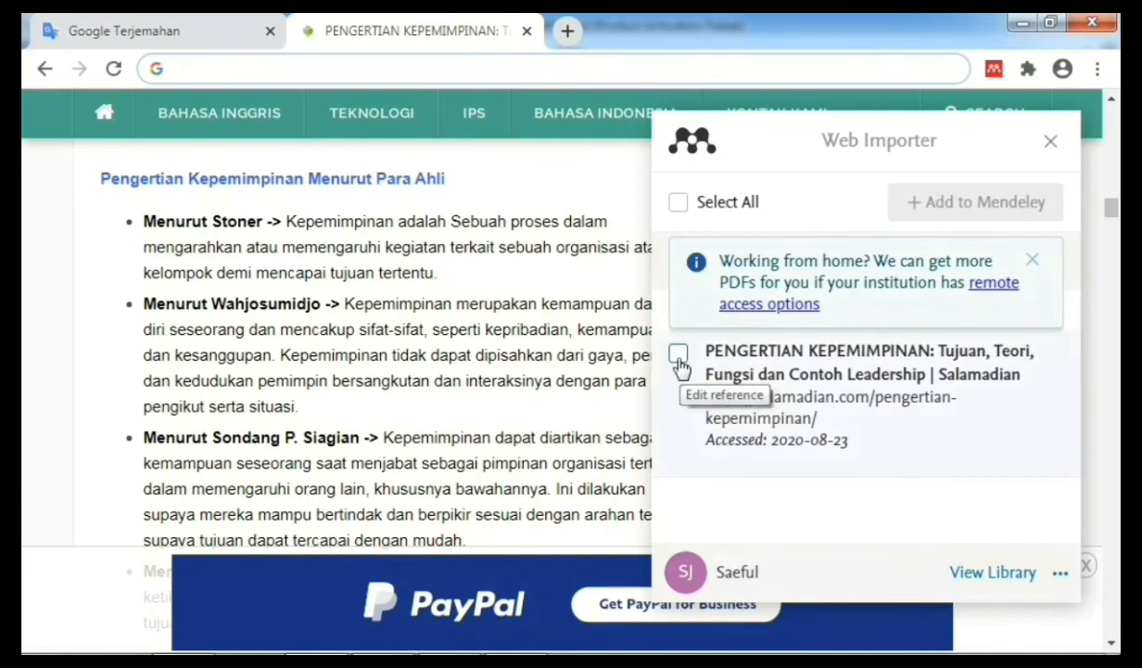
left_click(680, 365)
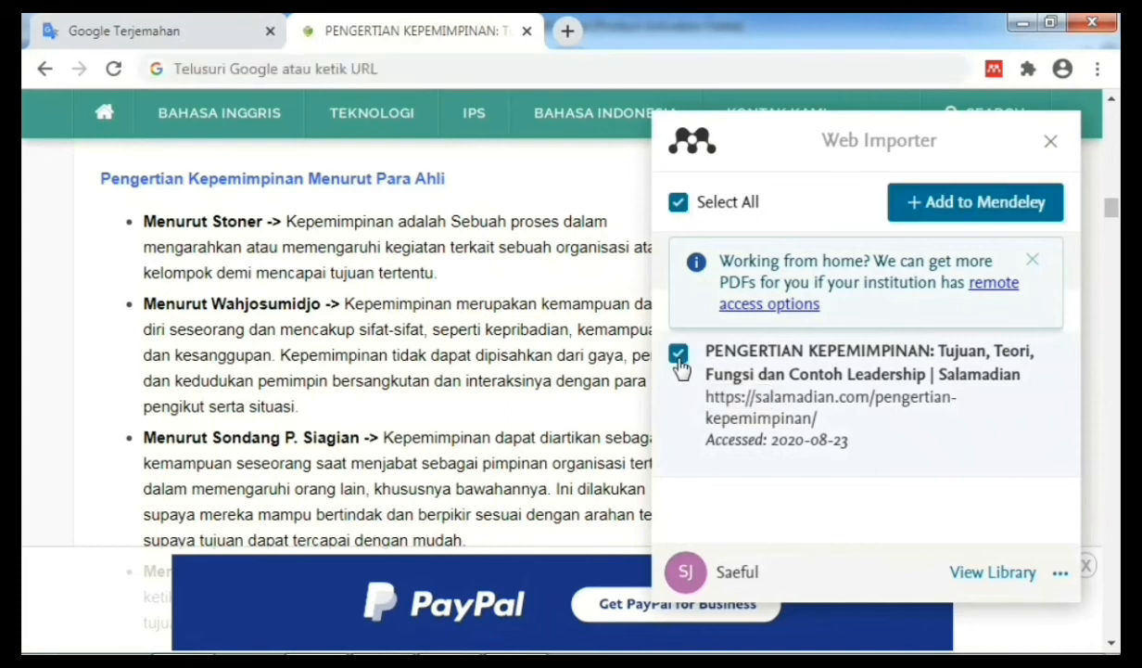
left_click(977, 210)
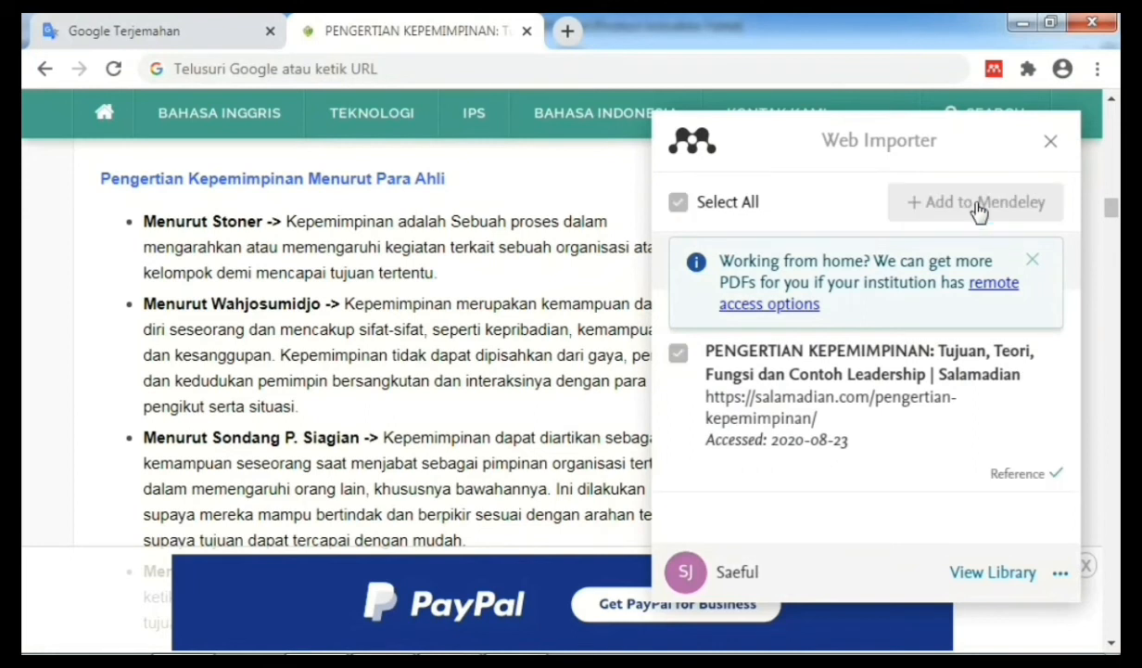
mouse_move(383, 644)
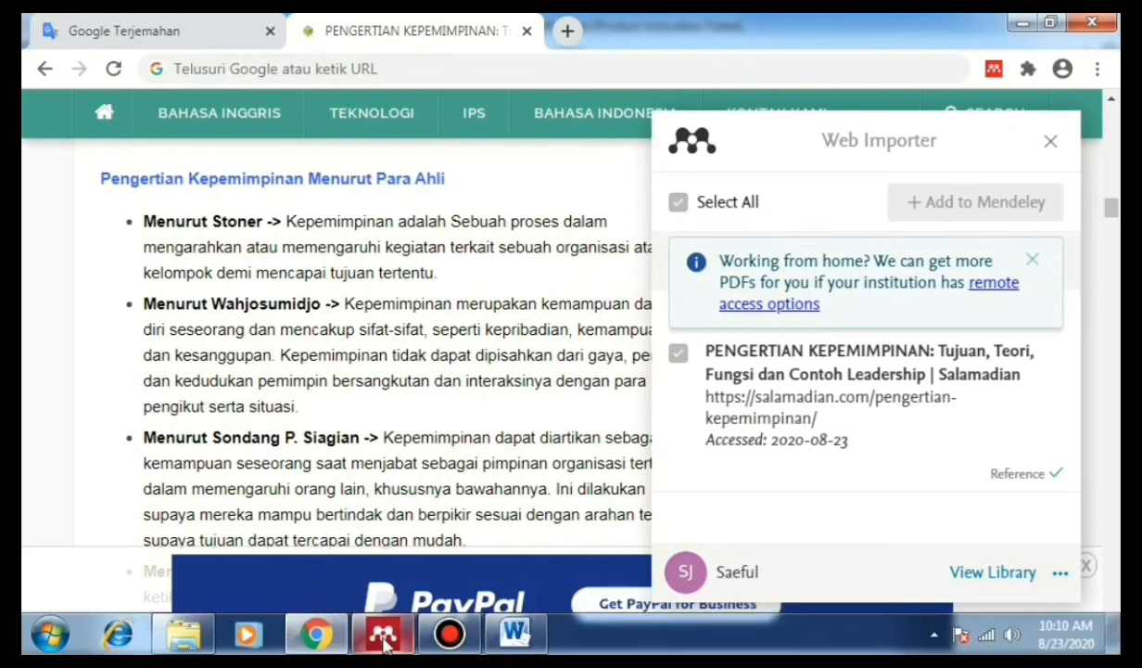
left_click(383, 635)
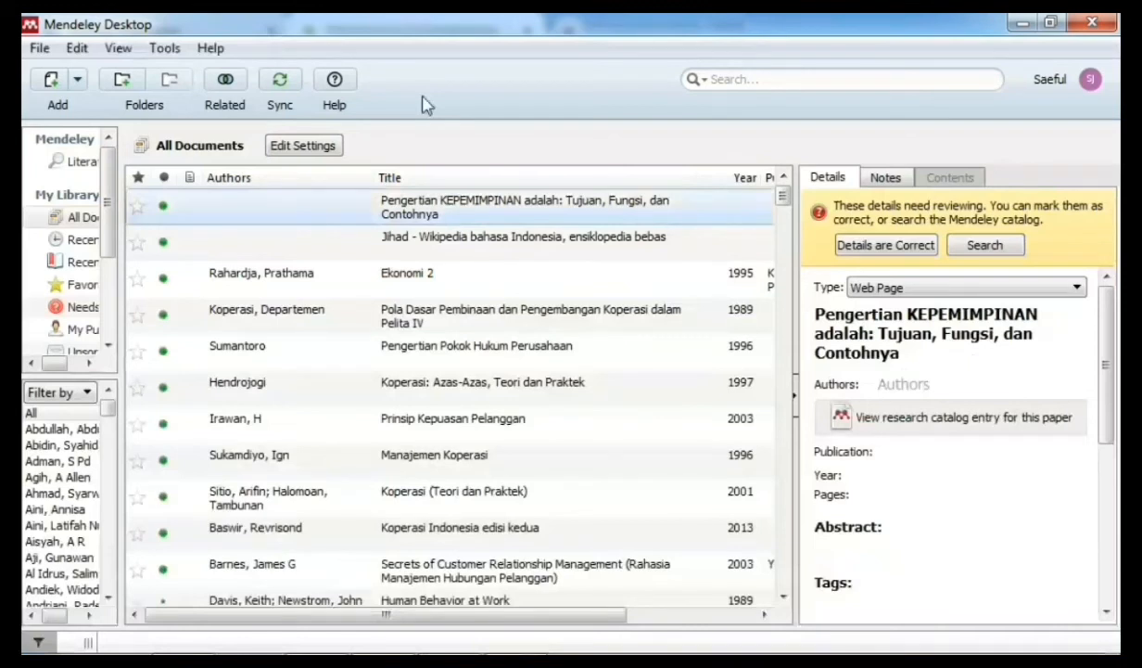
Step: Sync the Mendeley library and relaunch Mendeley Desktop from its desktop shortcut
left_click(287, 88)
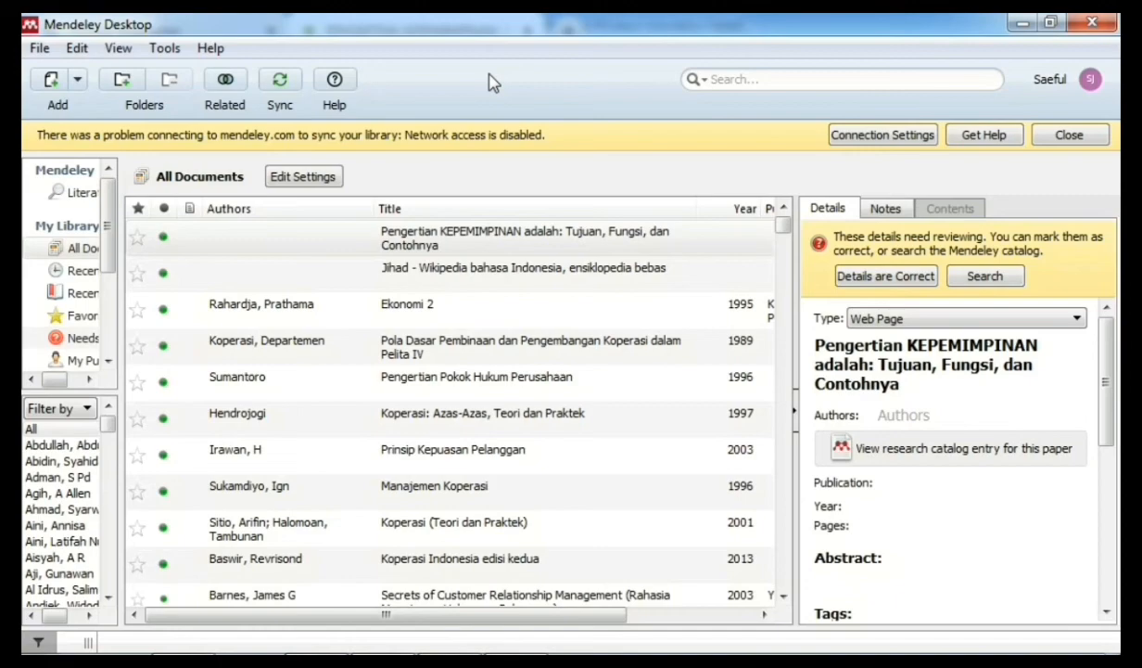
left_click(1025, 26)
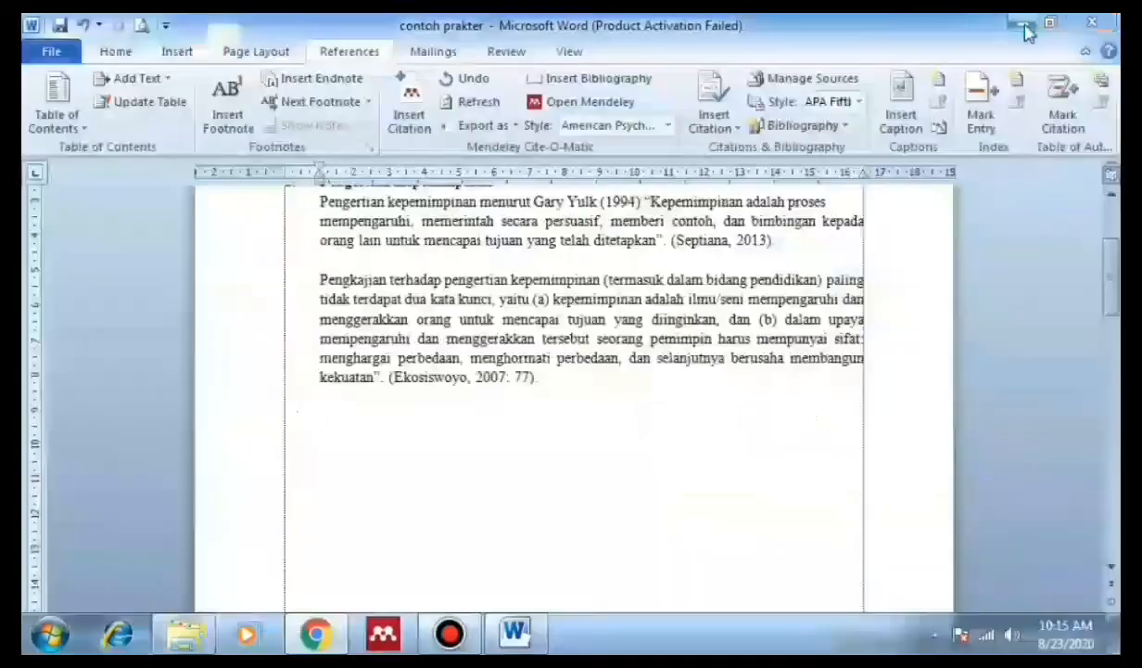
left_click(1027, 33)
left_click(74, 380)
right_click(74, 380)
left_click(185, 174)
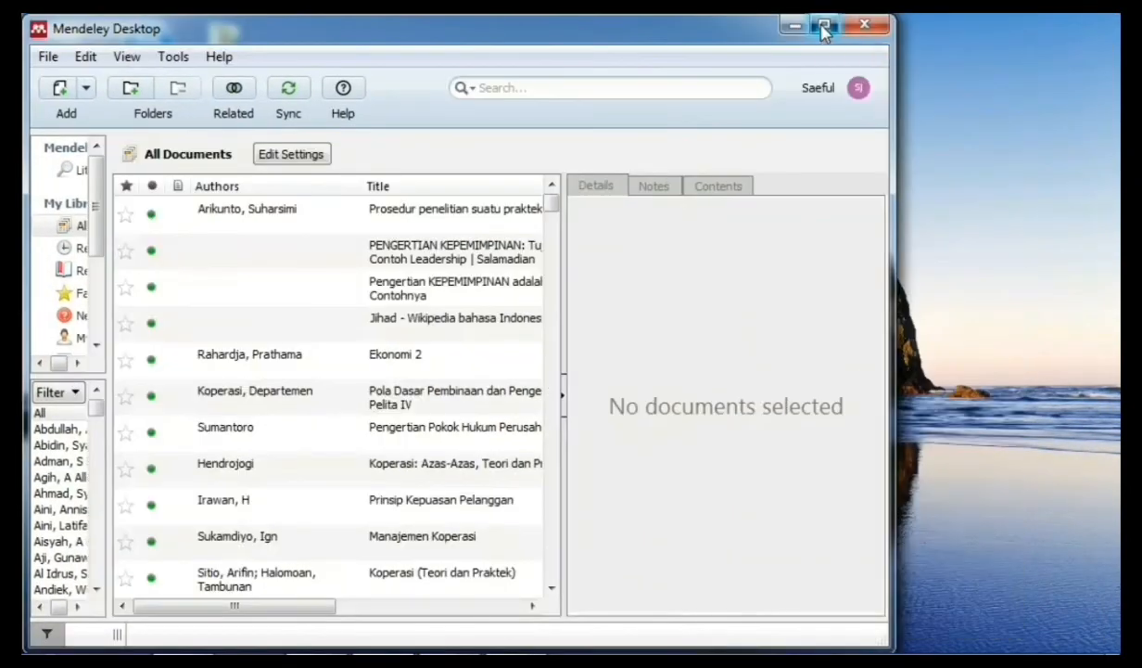
Step: Maximize Mendeley and review the details of the new Salamadian Web Page reference
left_click(825, 29)
left_click(297, 209)
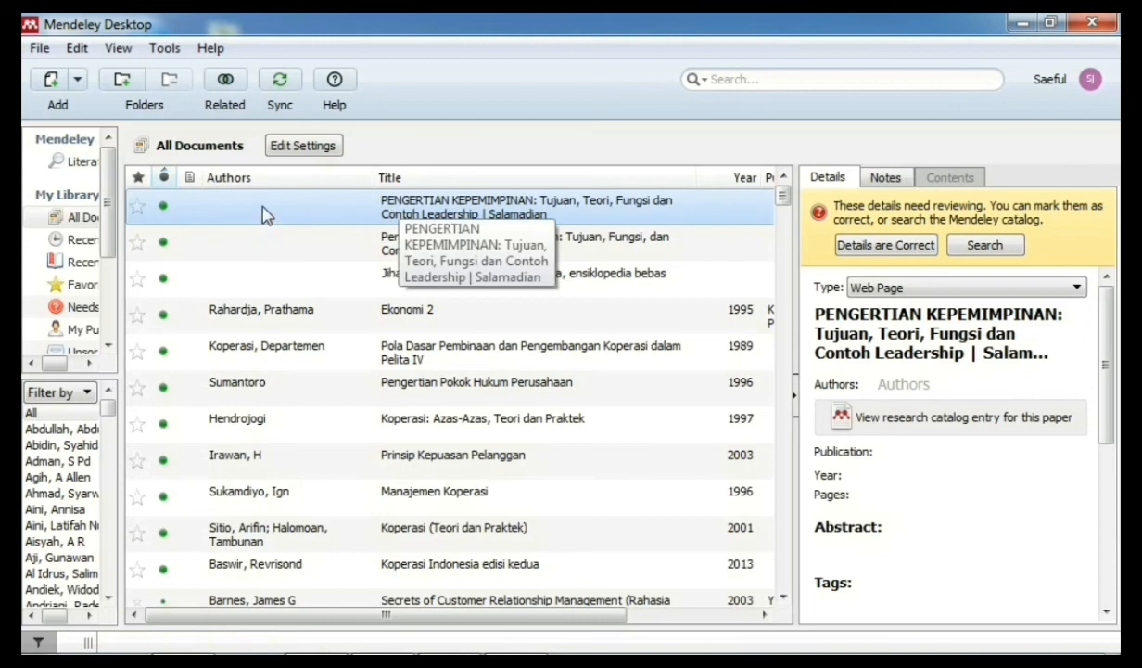
left_click(930, 292)
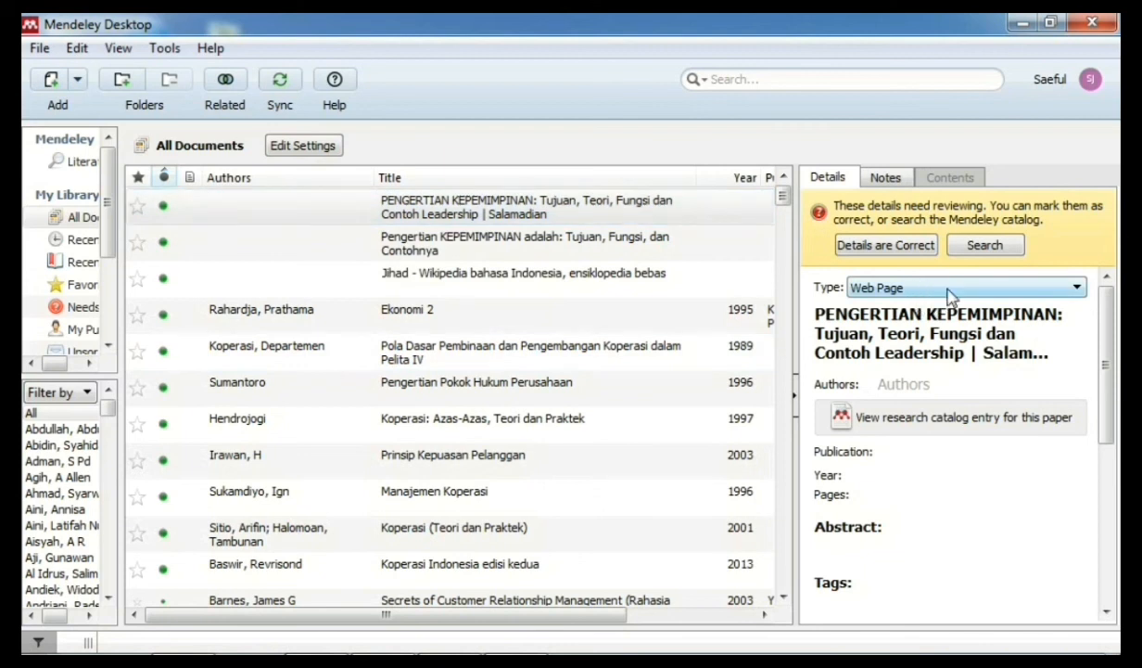
left_click_drag(1108, 306, 1111, 413)
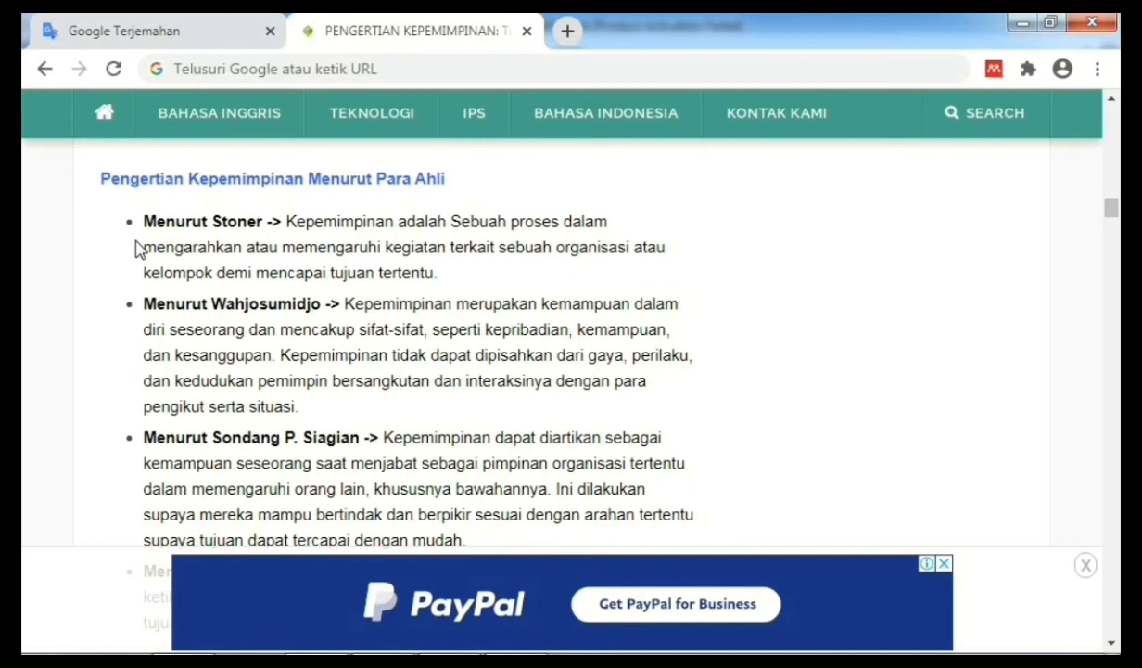
Step: Copy the 'Menurut Stoner' leadership definition from the article and paste it as the chapter's last paragraph
left_click_drag(141, 218, 459, 275)
right_click(415, 259)
left_click(436, 268)
left_click(510, 630)
right_click(382, 375)
left_click(429, 107)
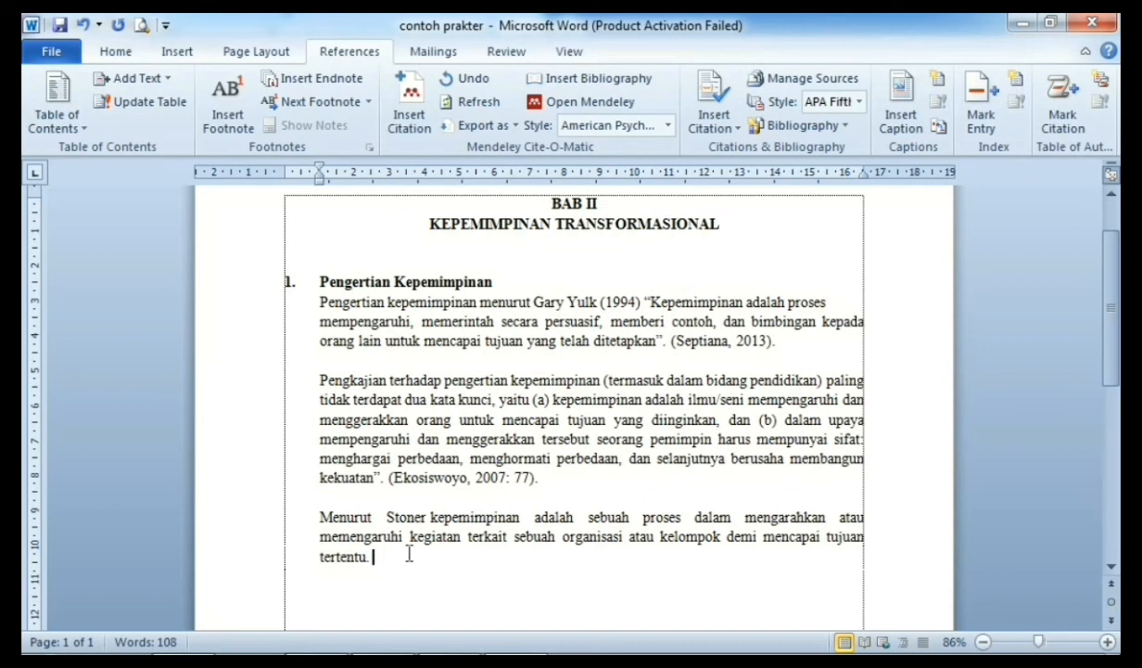
mouse_move(384, 646)
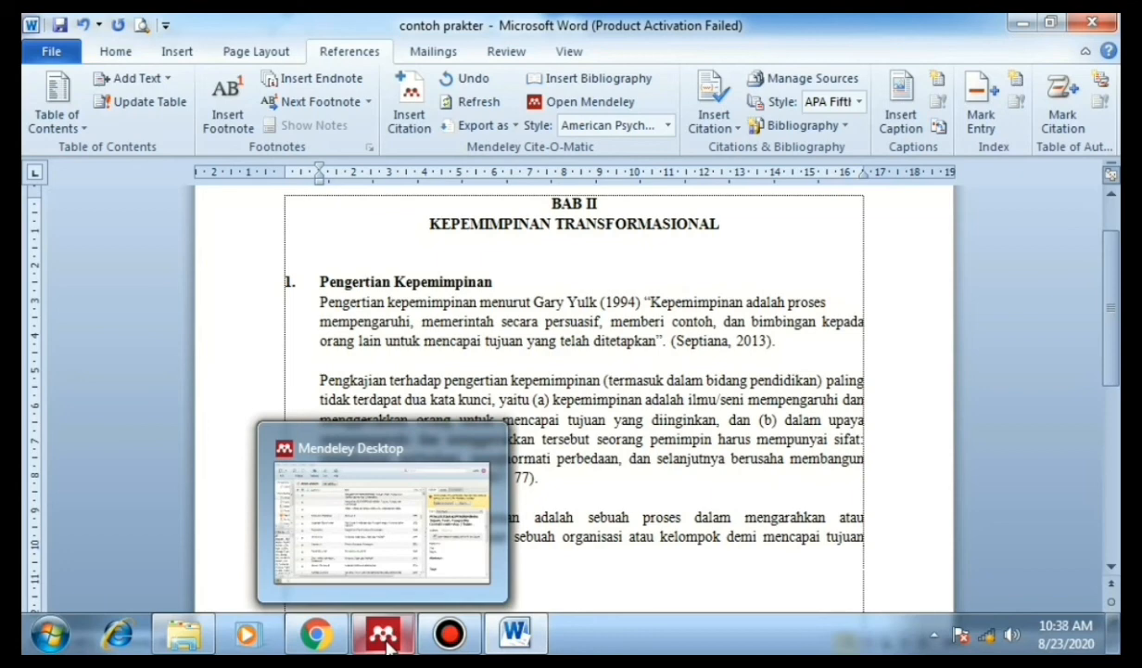
Step: Check the Salamadian article's title and author in Chrome
left_click(316, 634)
left_click(1114, 139)
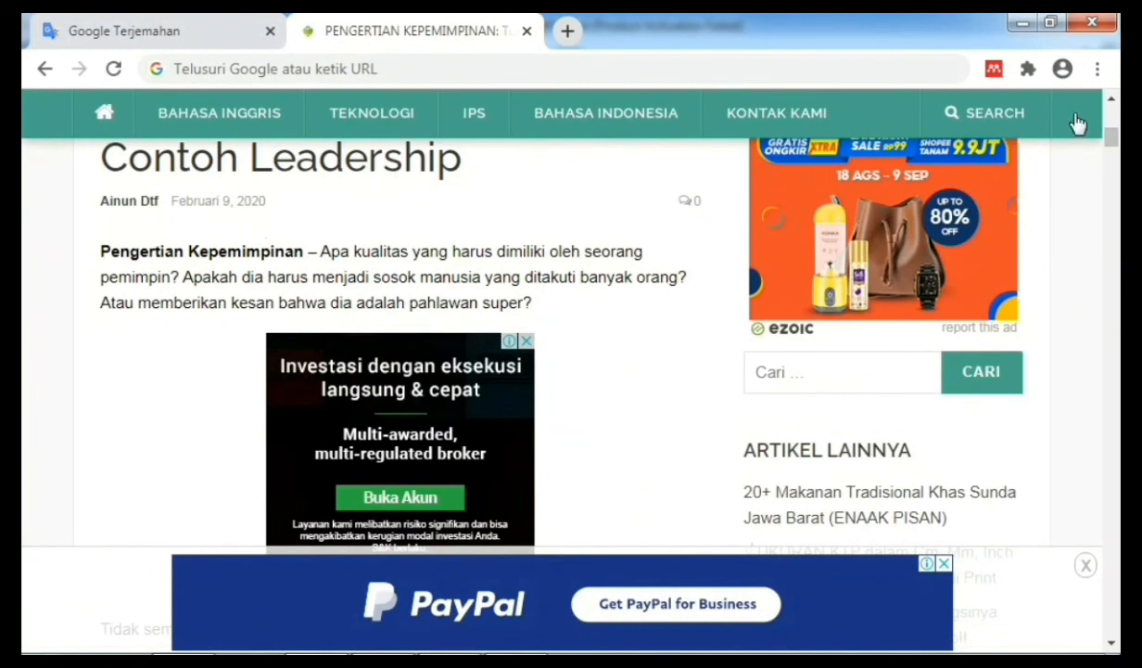
left_click_drag(1112, 139, 1112, 205)
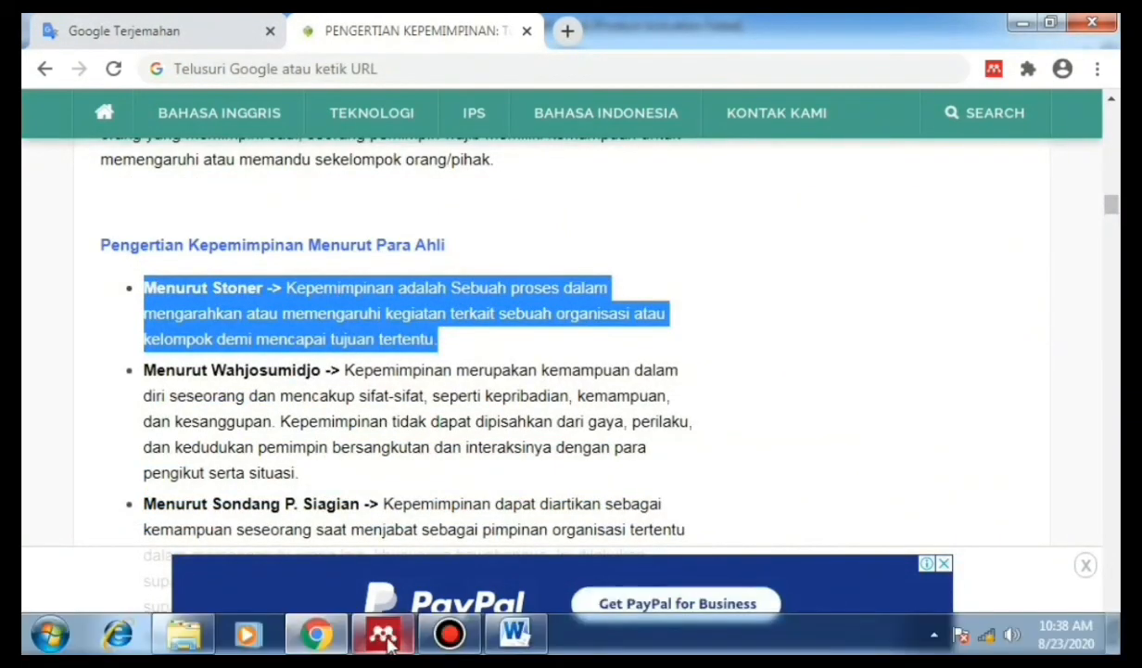
Step: Enter the article's author and the year 2020 in the Mendeley web page entry
left_click(384, 636)
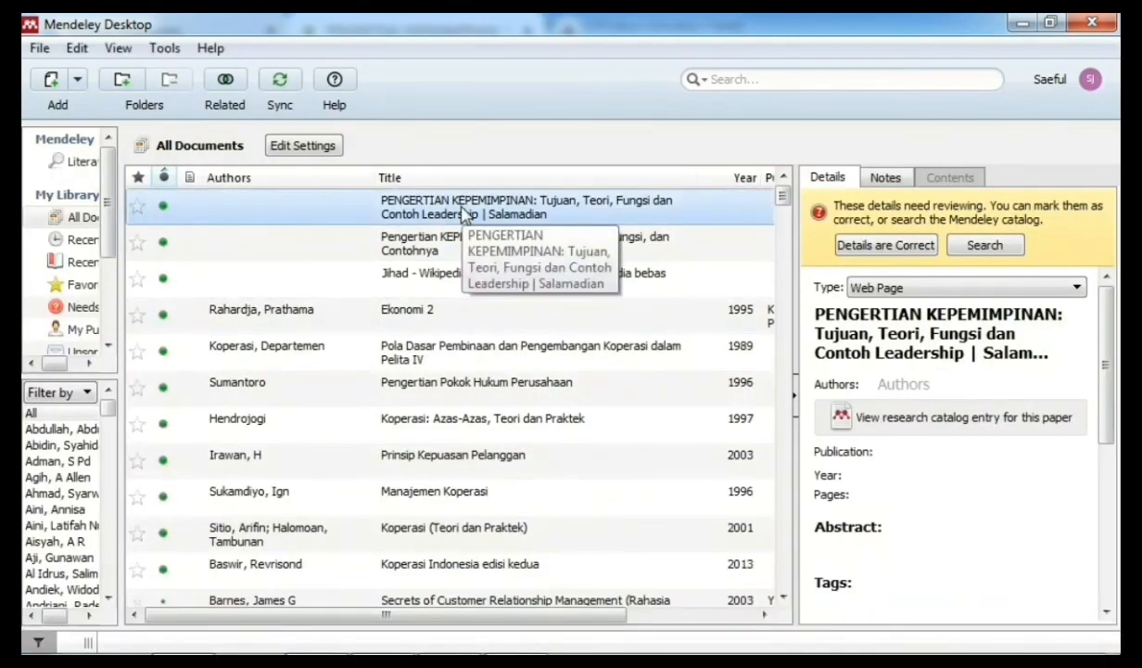
left_click(911, 382)
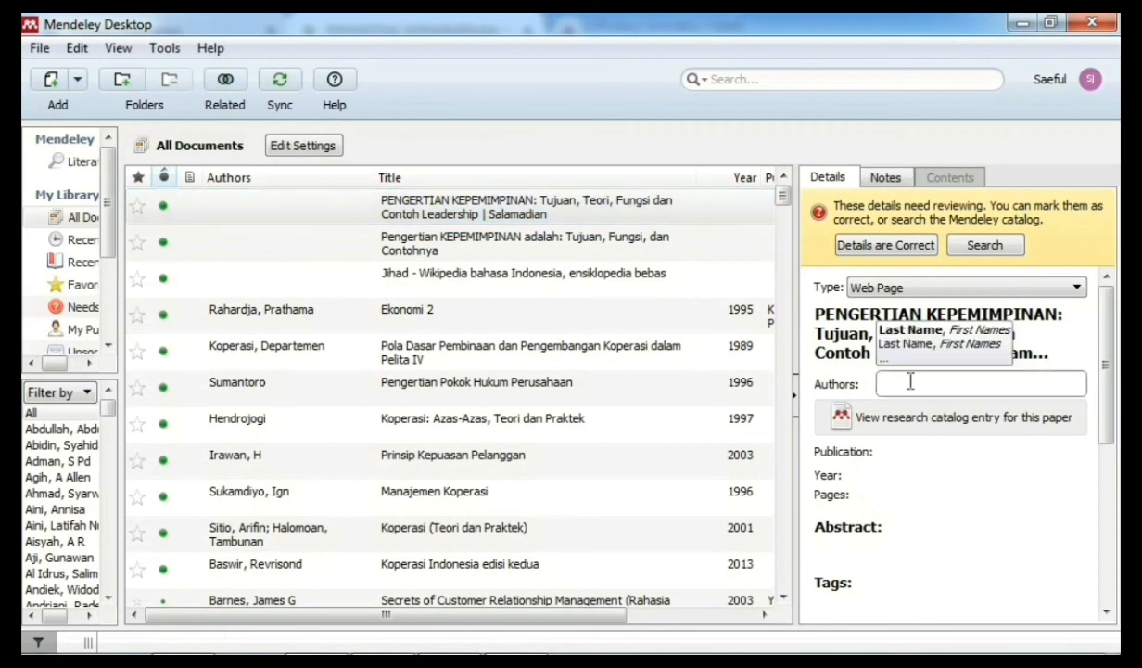
type("Ainun ")
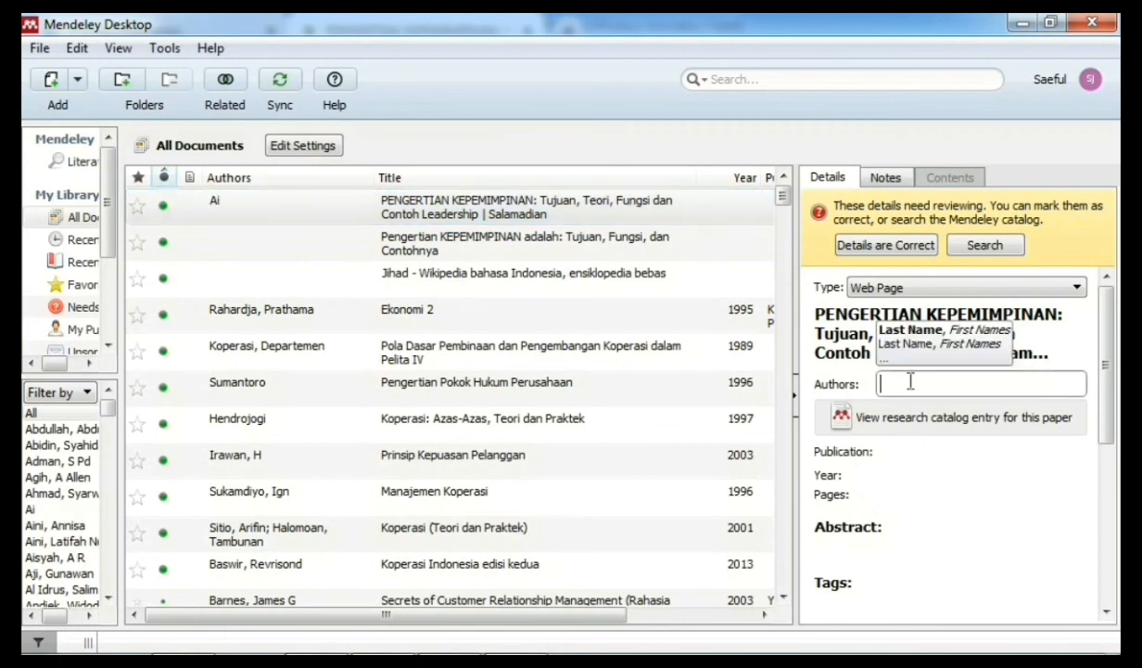
type("DTF")
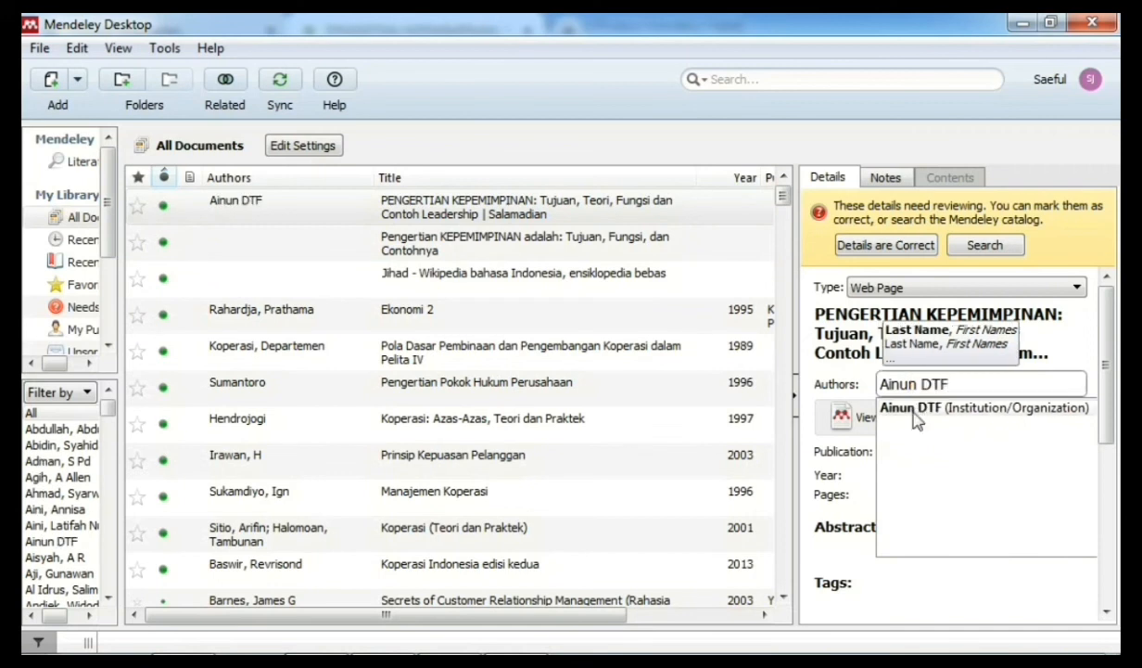
left_click(892, 476)
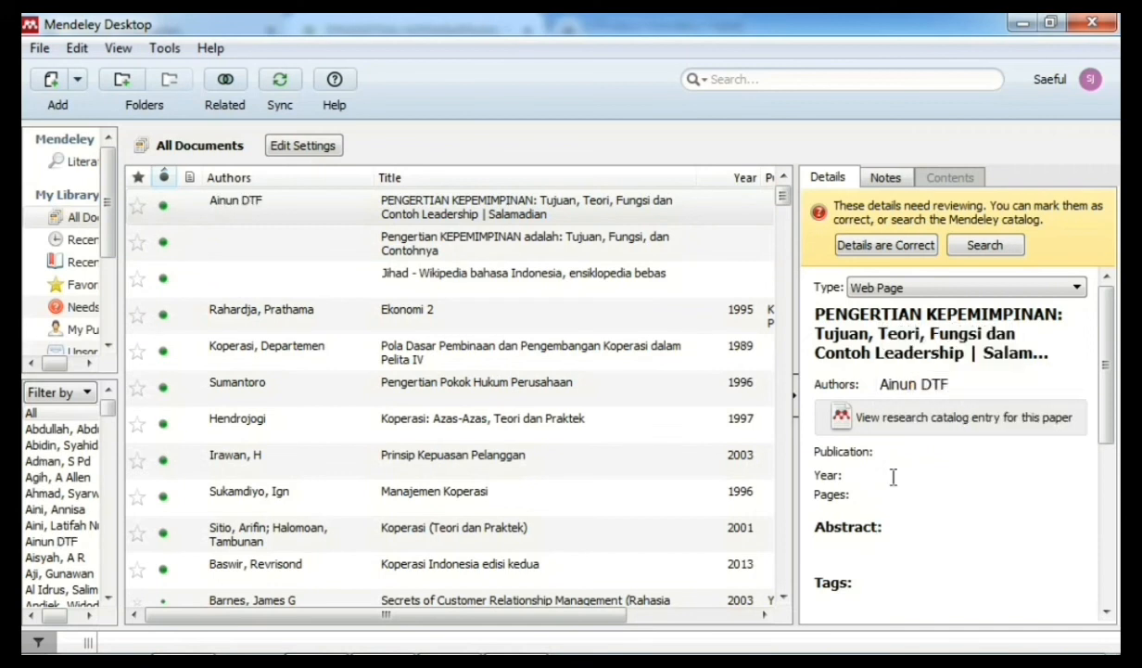
type("2020")
left_click(519, 631)
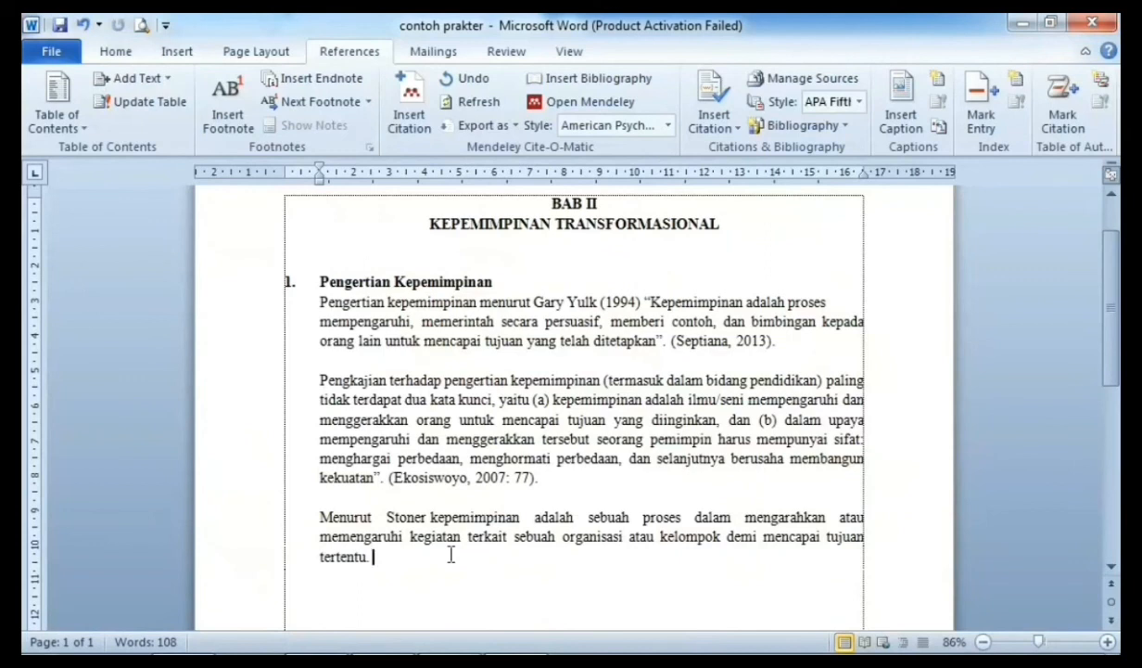
Step: Insert a Mendeley citation of the Pengertian Kepemimpinan web article after 'tertentu.'
left_click(407, 569)
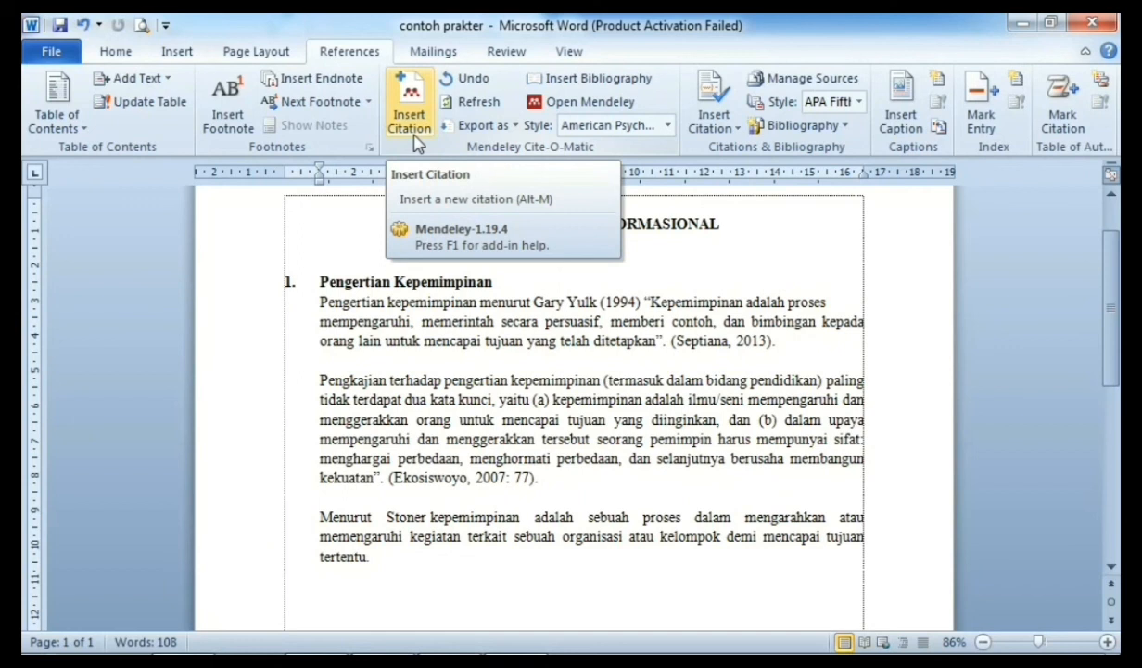
left_click(413, 120)
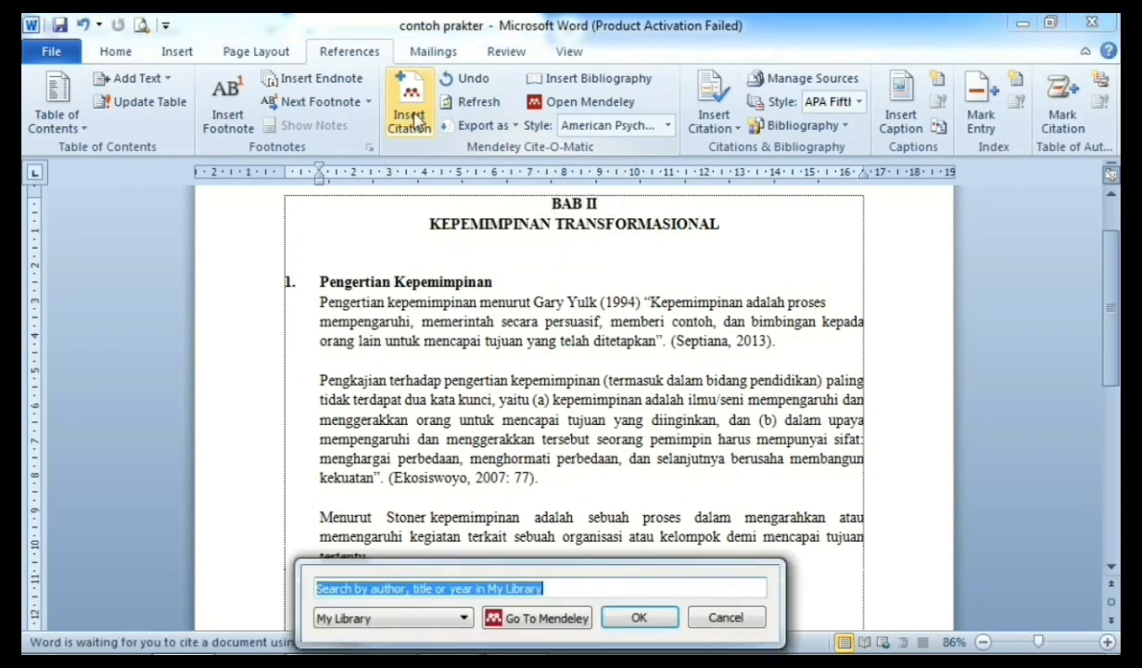
left_click(546, 619)
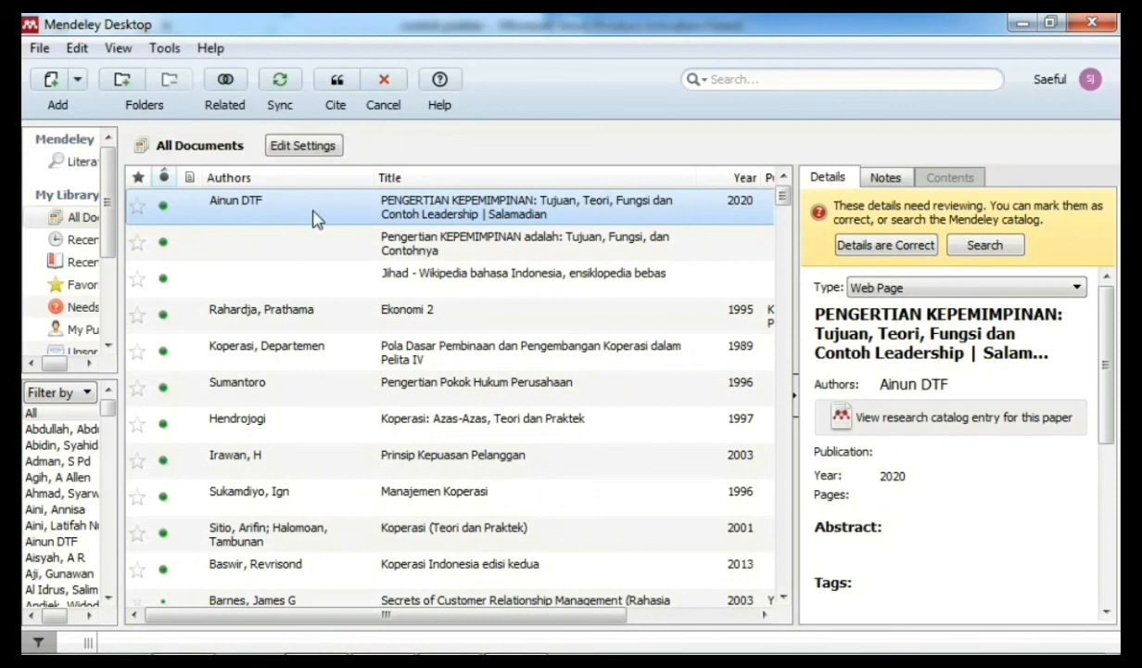
left_click(339, 81)
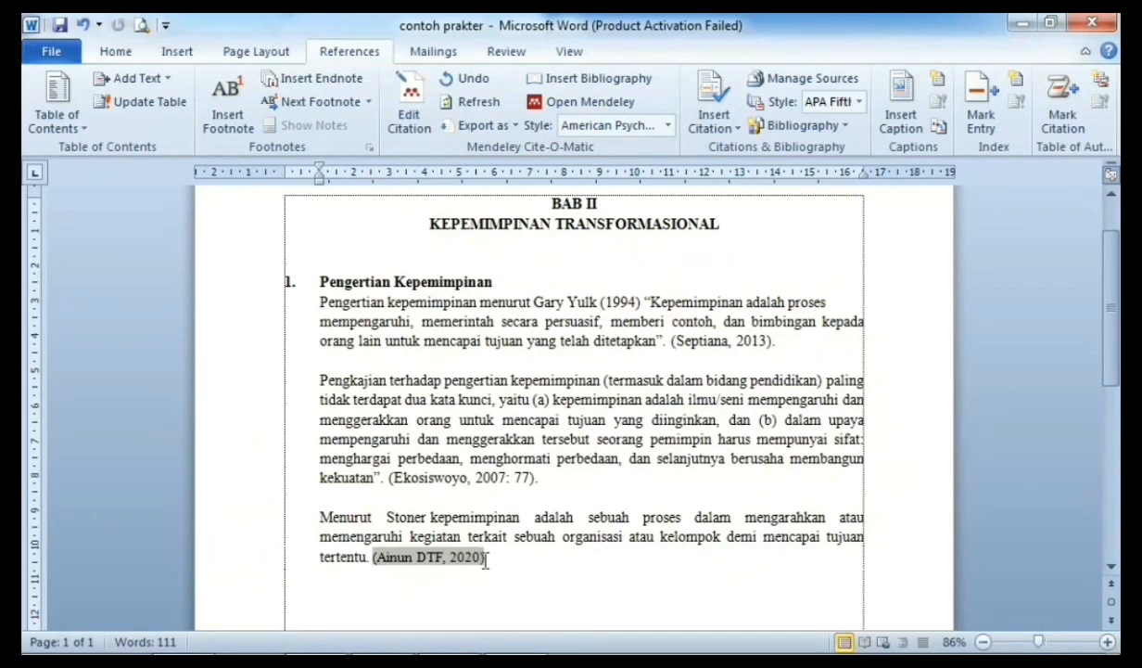
Step: Append ': p. 6' to the new citation and keep the manual edit
left_click(483, 557)
type(": p. 6")
left_click(550, 559)
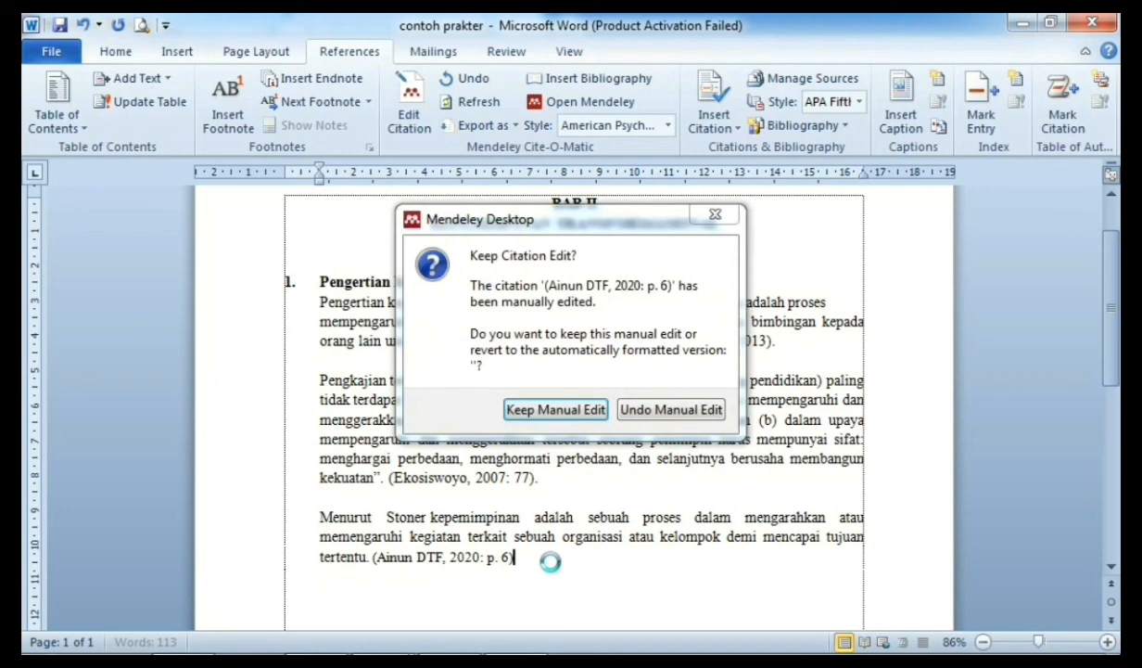
left_click(548, 409)
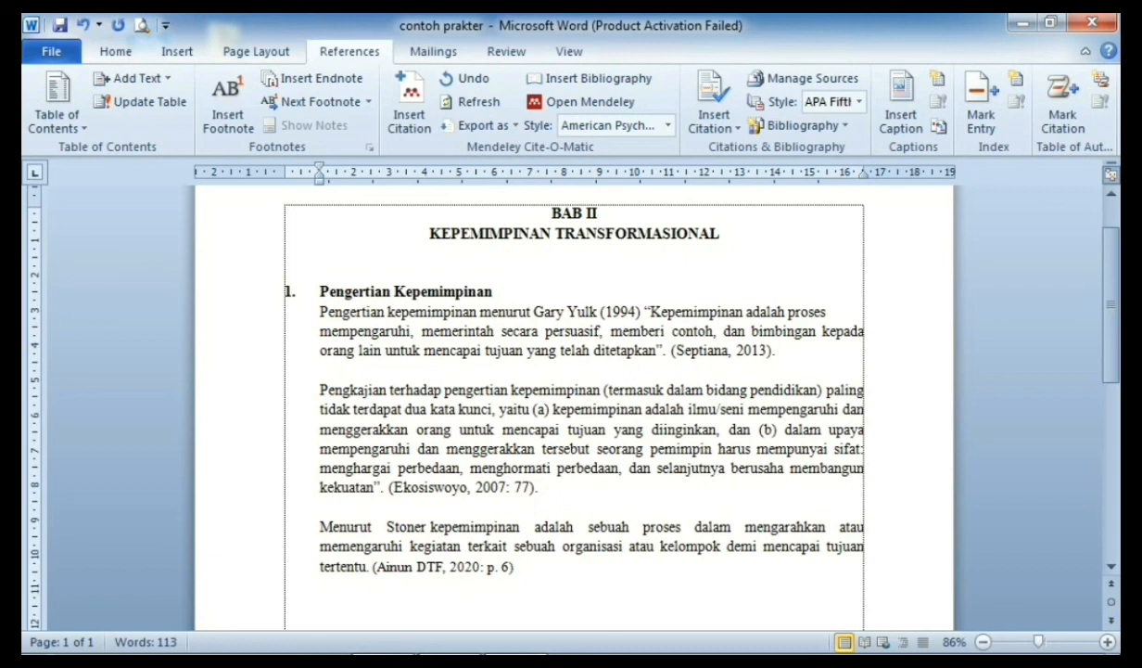
Step: Add a centred DAFTAR PUSTAKA heading at the top of page 2
scroll(574, 408, "down", 3)
key("Return")
key("Return")
key("Return")
key("Return")
key("Return")
key("Return")
key("Return")
key("Return")
key("Return")
key("Return")
key("Return")
key("Return")
key("Return")
key("Return")
key("Return")
key("Return")
key("Return")
key("Return")
key("Return")
key("Return")
key("BackSpace")
key("BackSpace")
key("BackSpace")
key("BackSpace")
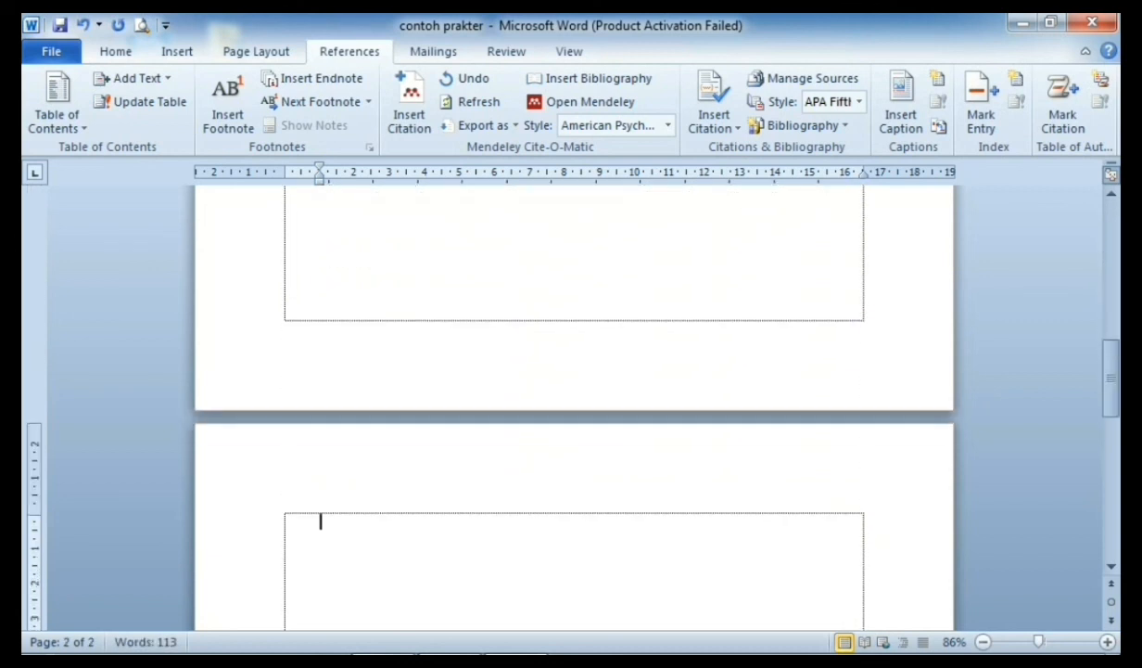
key("ctrl+e")
type("DAFTAR PUSTAKA")
Step: Insert the Mendeley bibliography on a left-aligned line beneath the heading
key("Return")
key("BackSpace")
key("BackSpace")
key("Return")
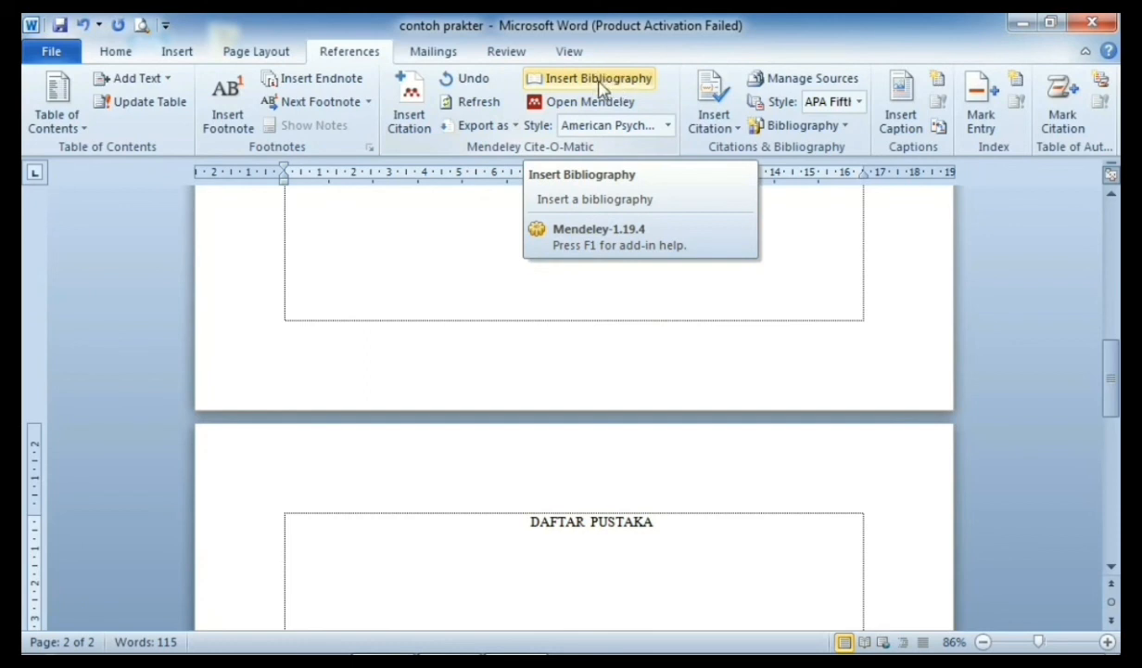
left_click(600, 83)
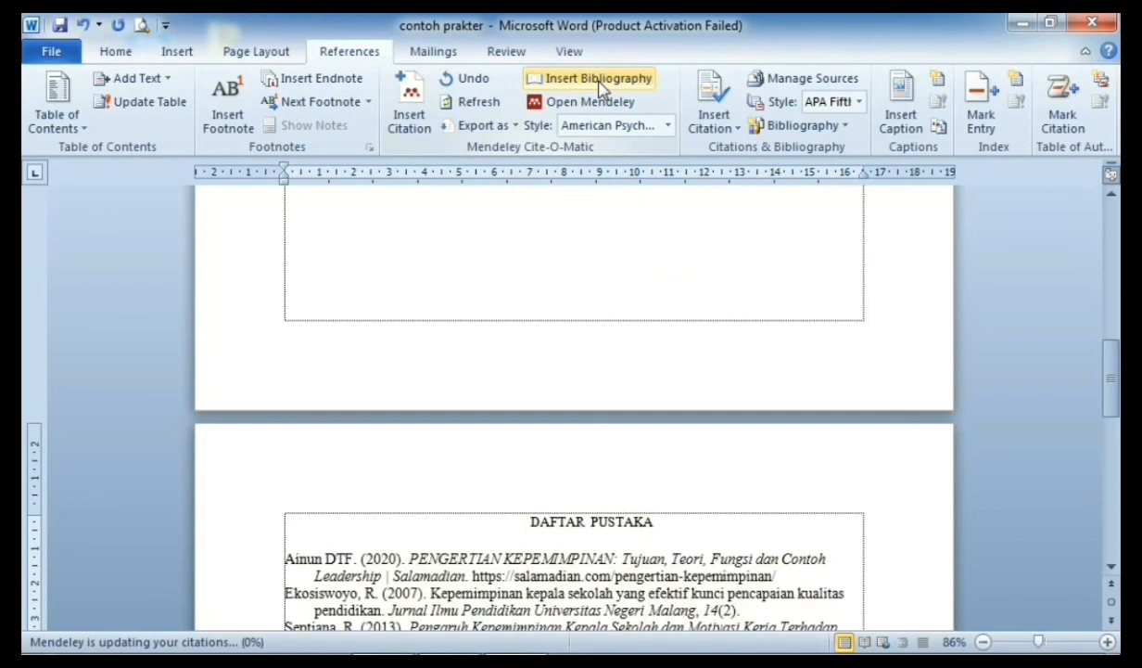
left_click_drag(1110, 375, 1112, 399)
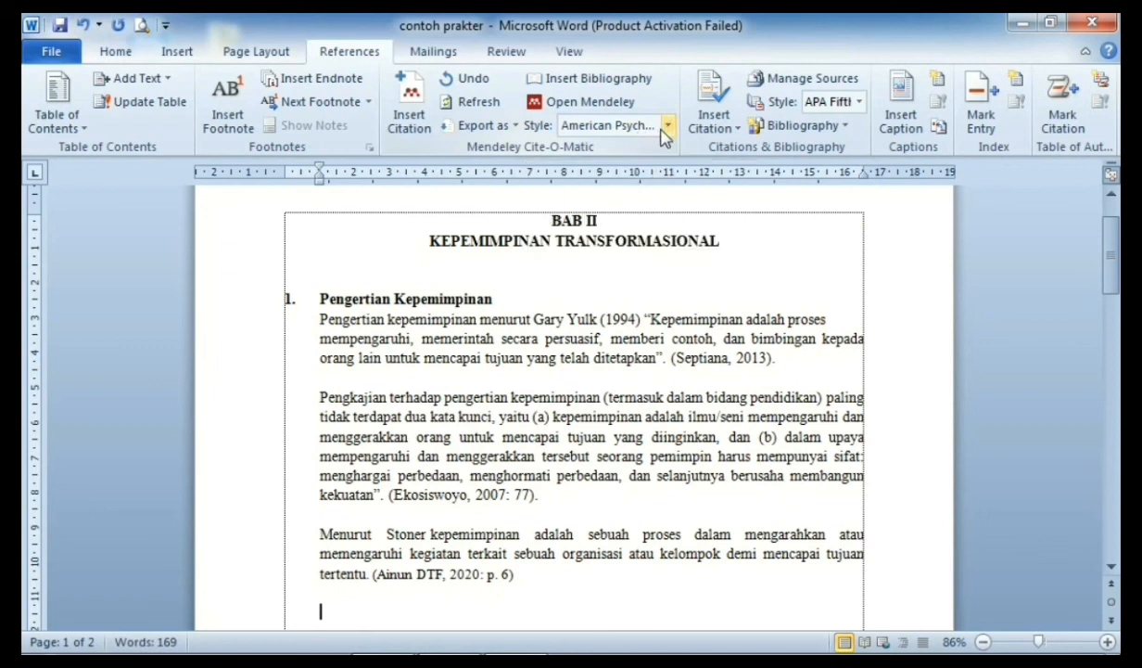
Step: Apply Modern Humanities Research Association 3rd edition (note with bibliography) style and check the resulting footnotes
left_click(667, 126)
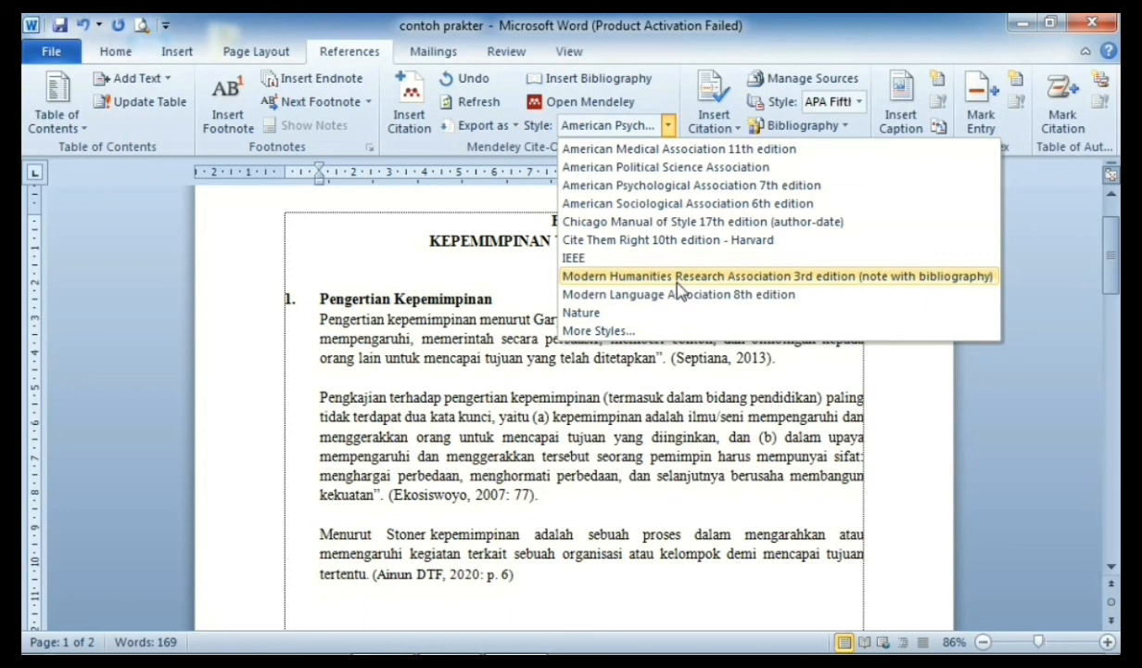
left_click(678, 281)
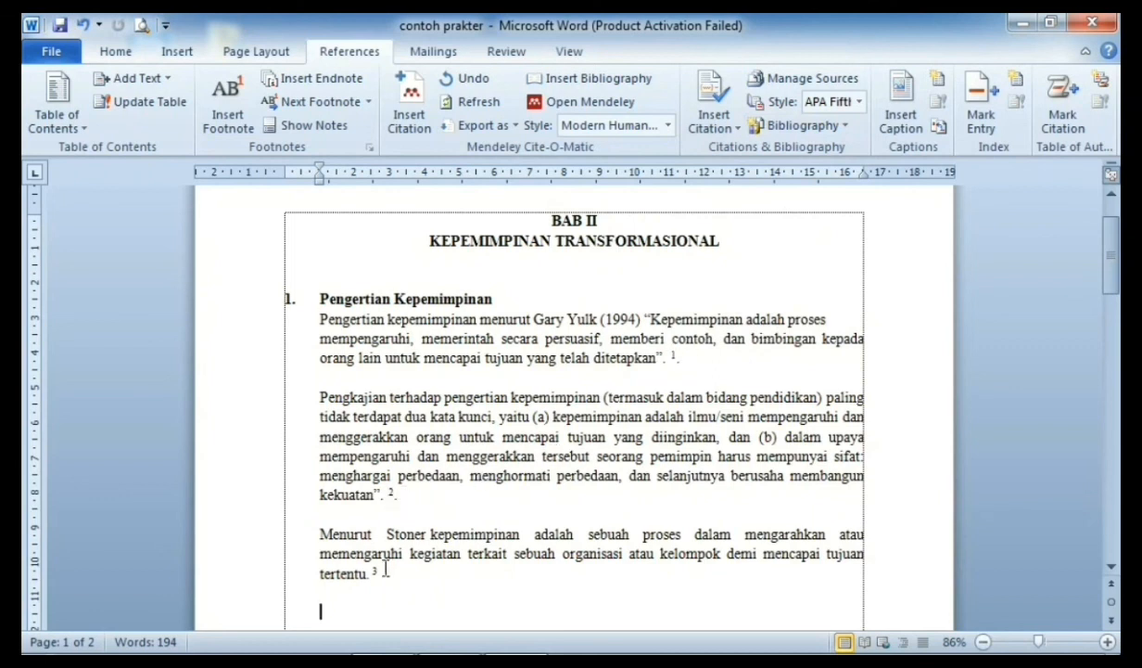
left_click_drag(1112, 254, 1113, 333)
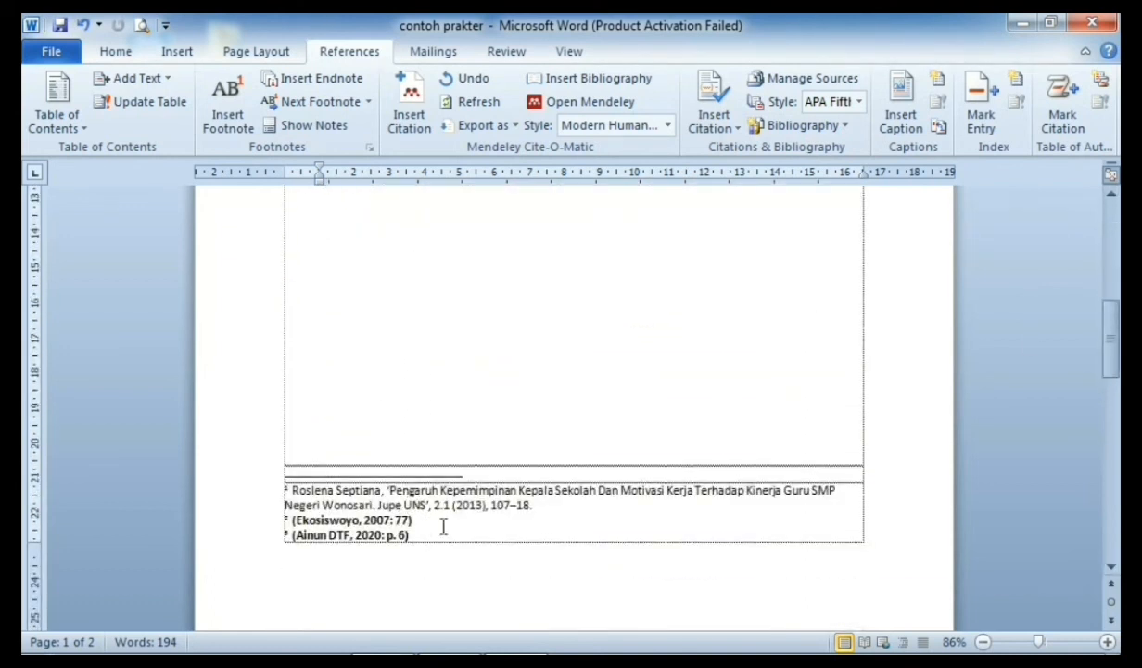
left_click_drag(1111, 320, 1113, 372)
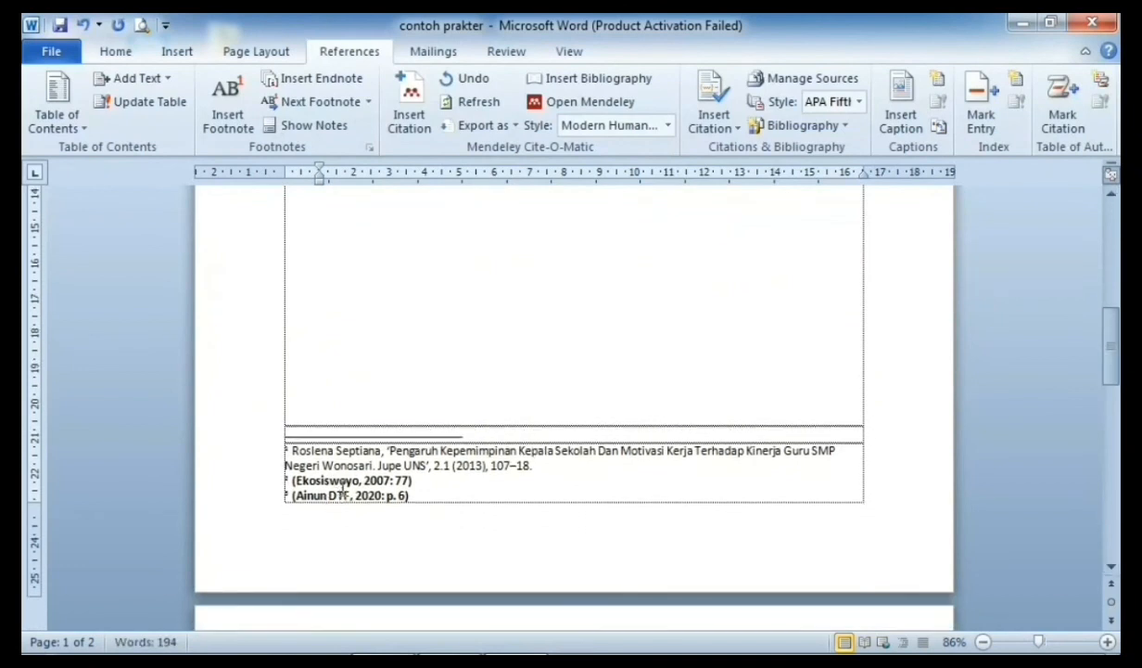